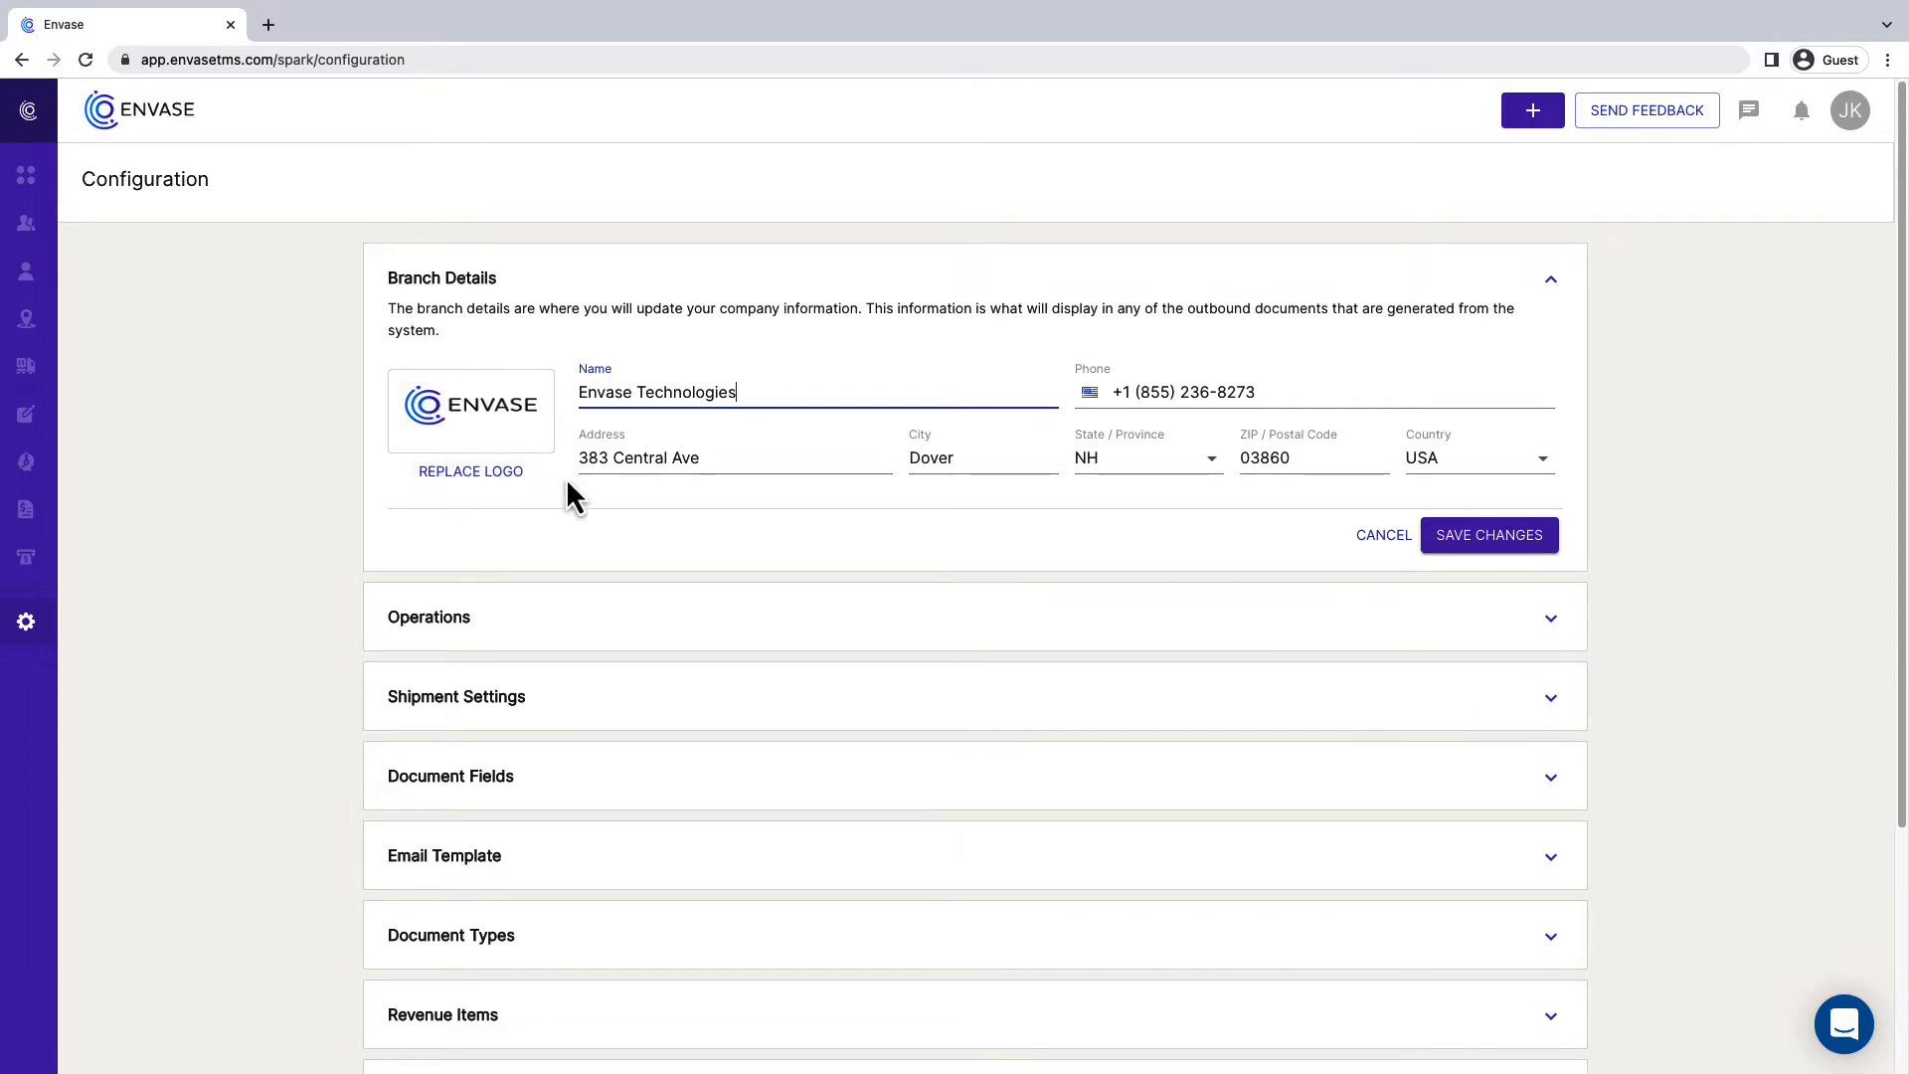
- Save the company information in the Branch Details section and collapse the section
click(1494, 544)
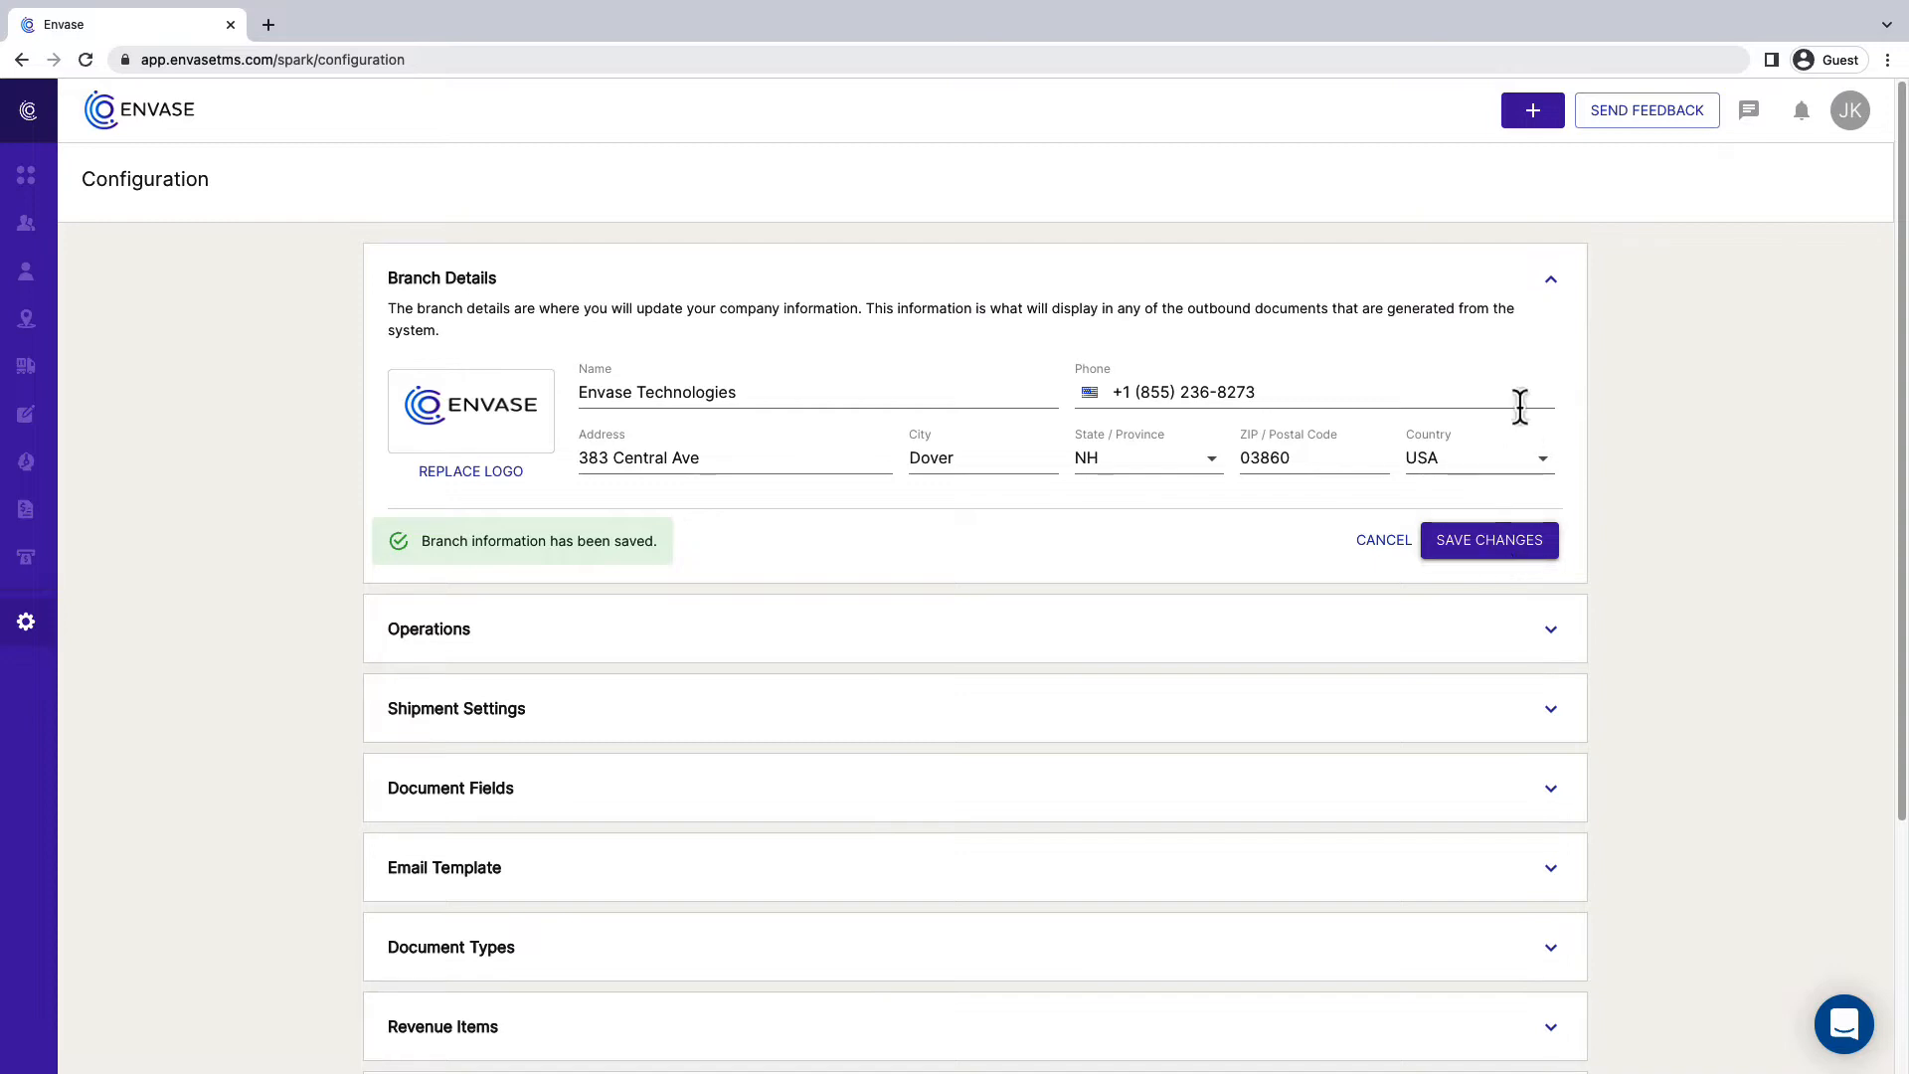
click(1550, 289)
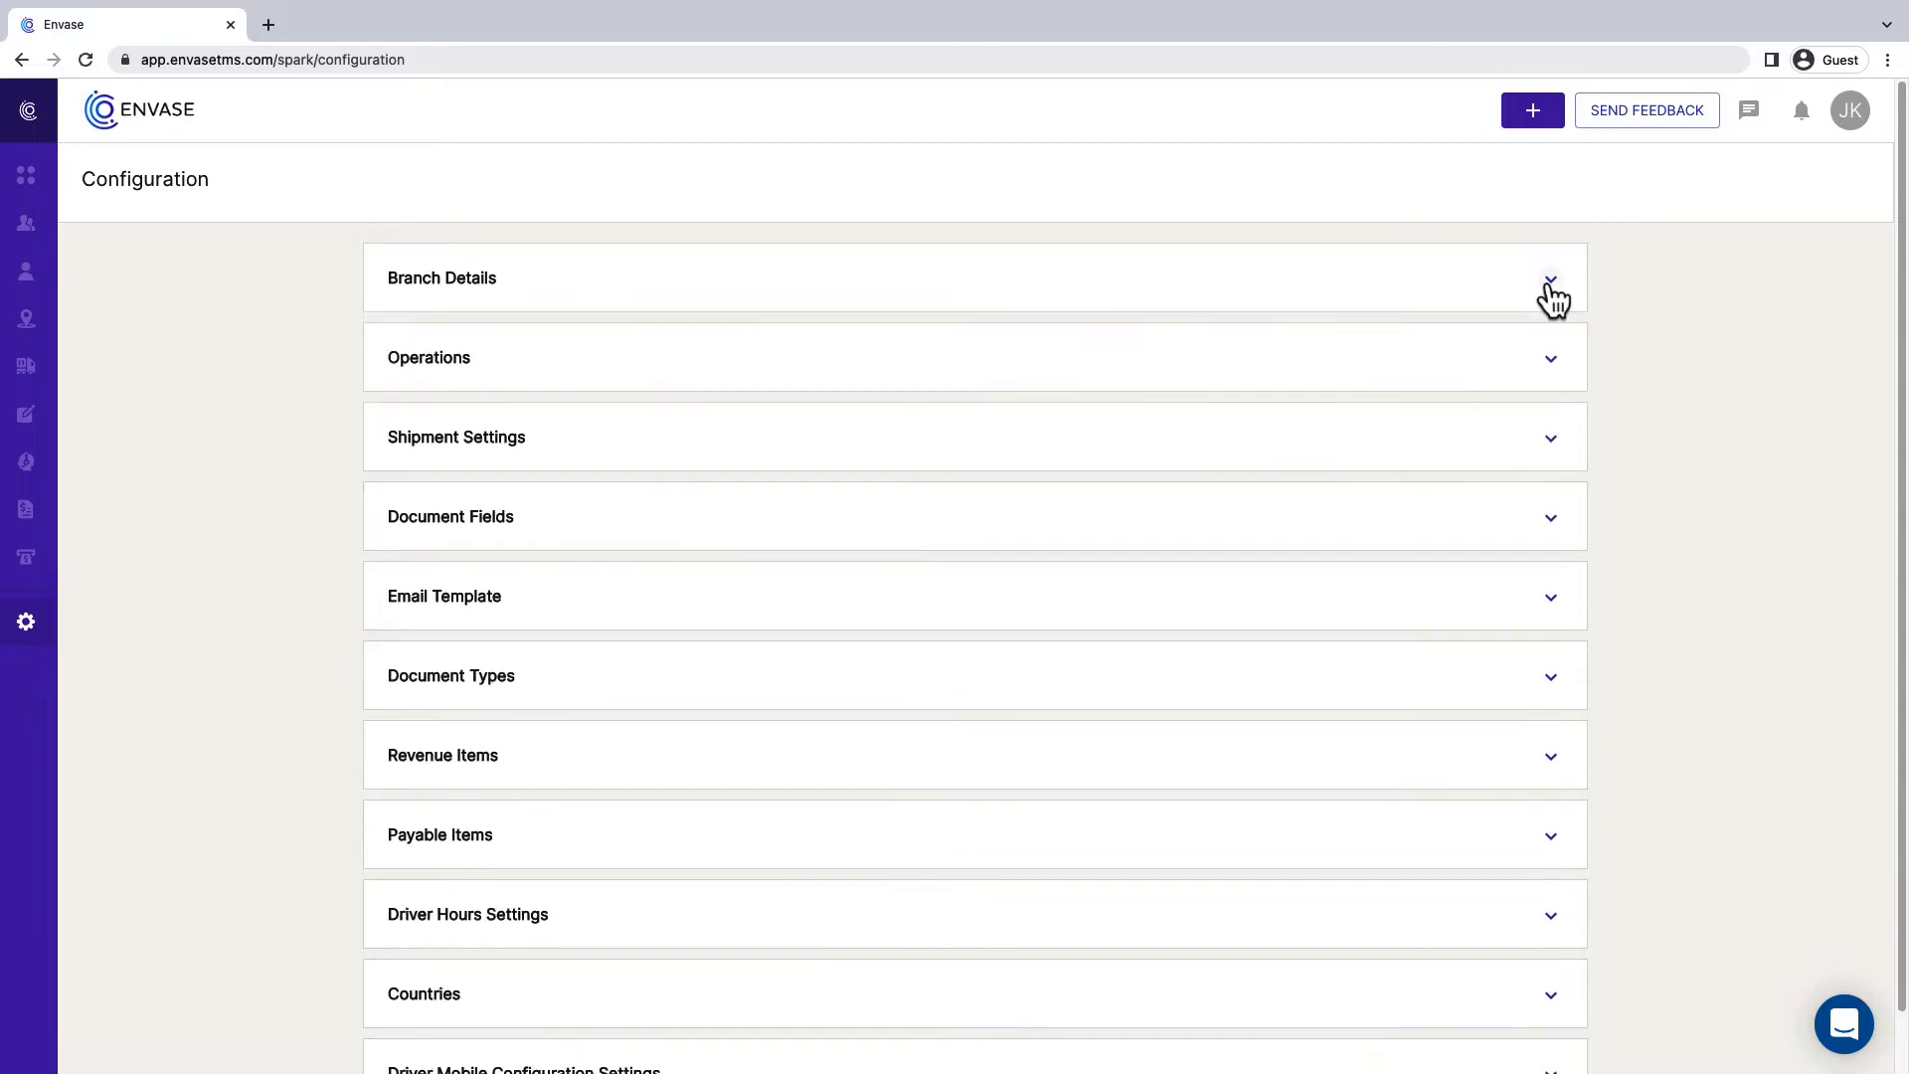
- Set the Next Invoice Number to 5512 in the Operations section, save the change and collapse the section
click(1551, 363)
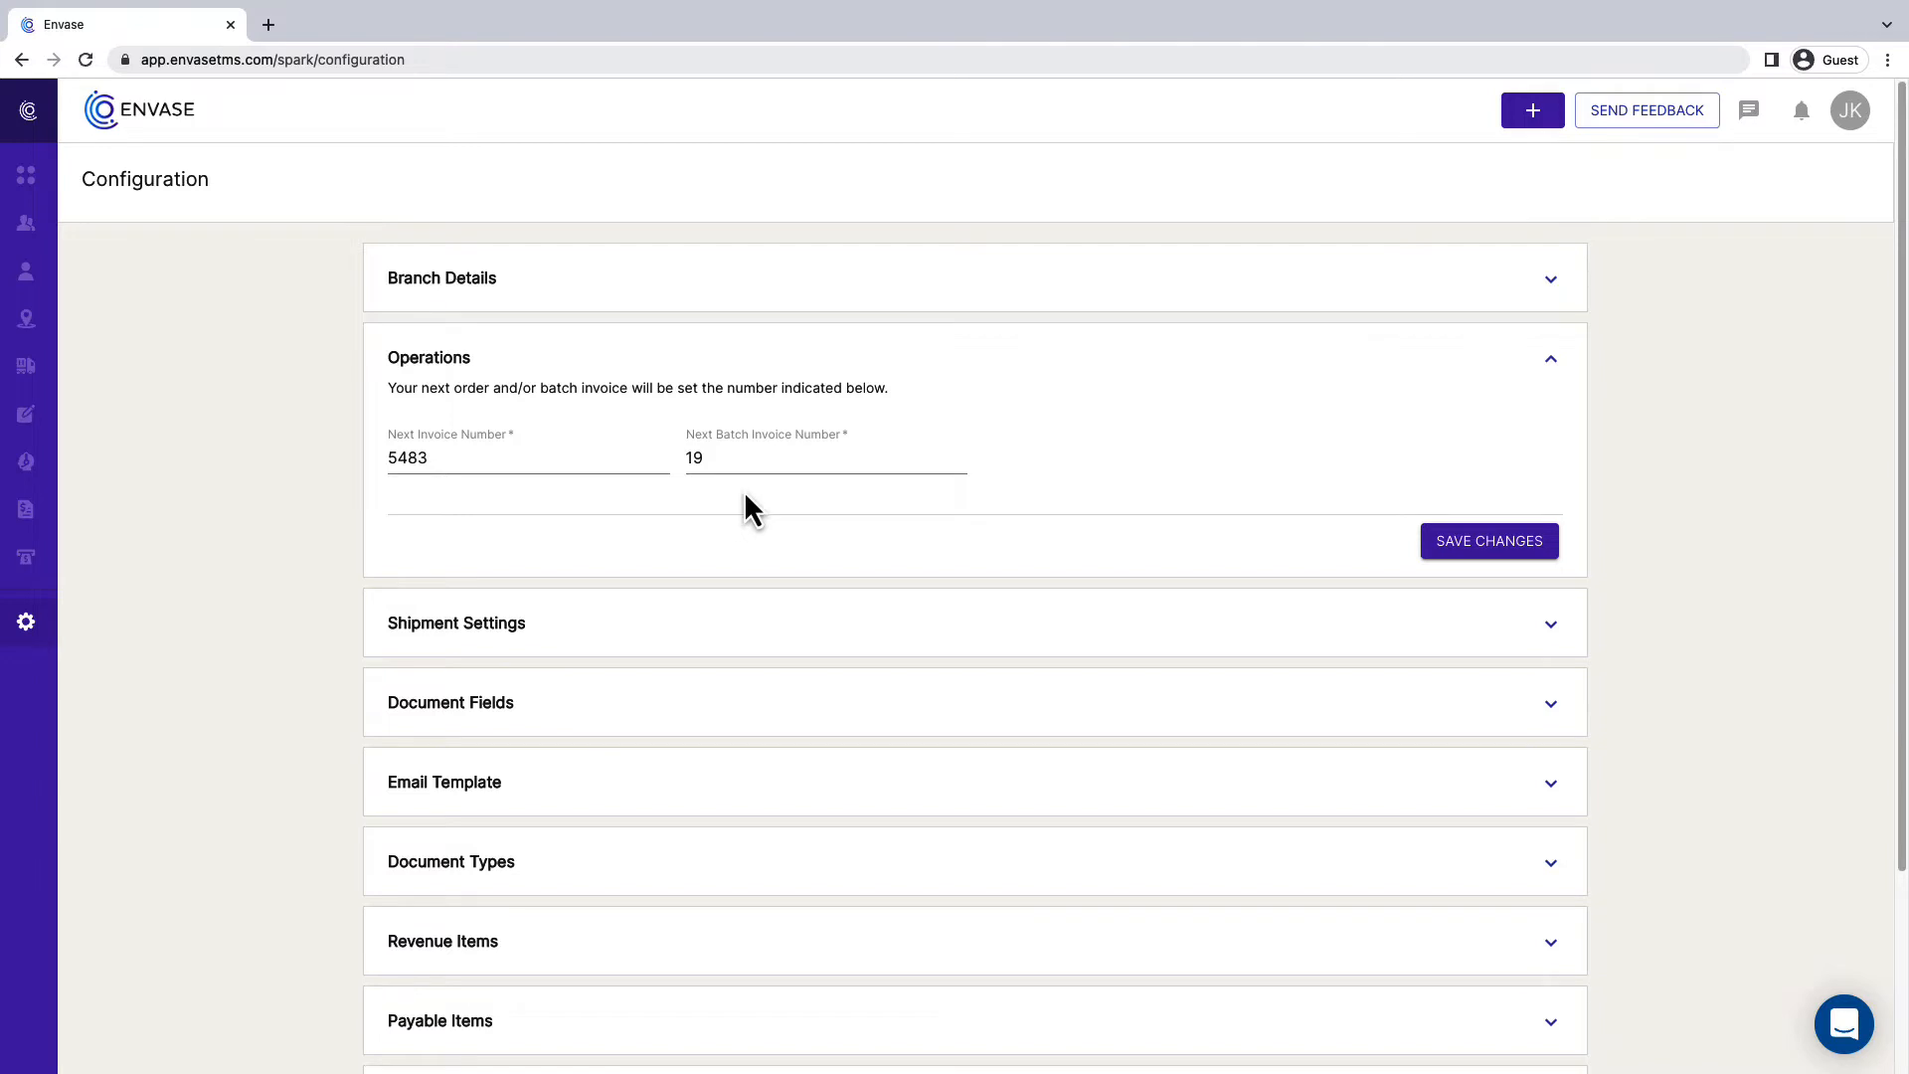
click(405, 459)
key(BackSpace)
text(5)
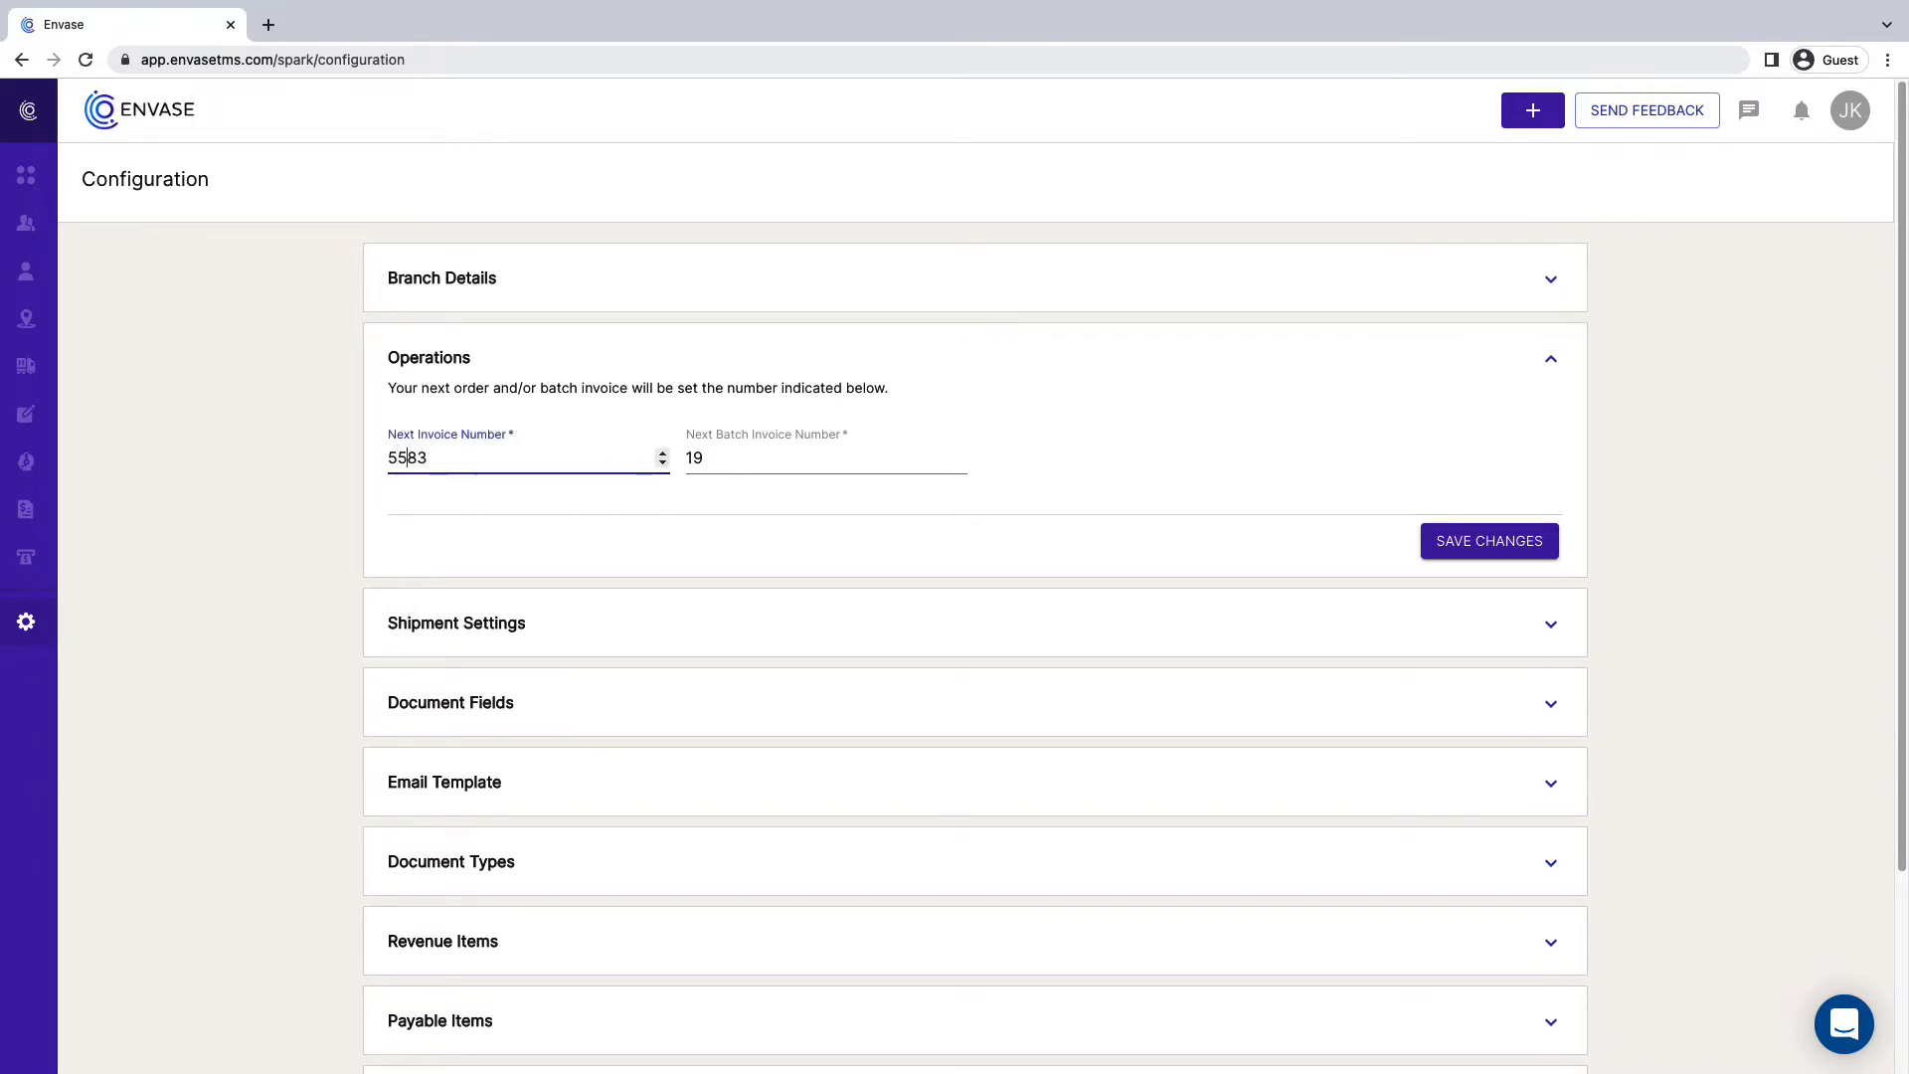
text(12)
key(BackSpace)
key(BackSpace)
click(485, 507)
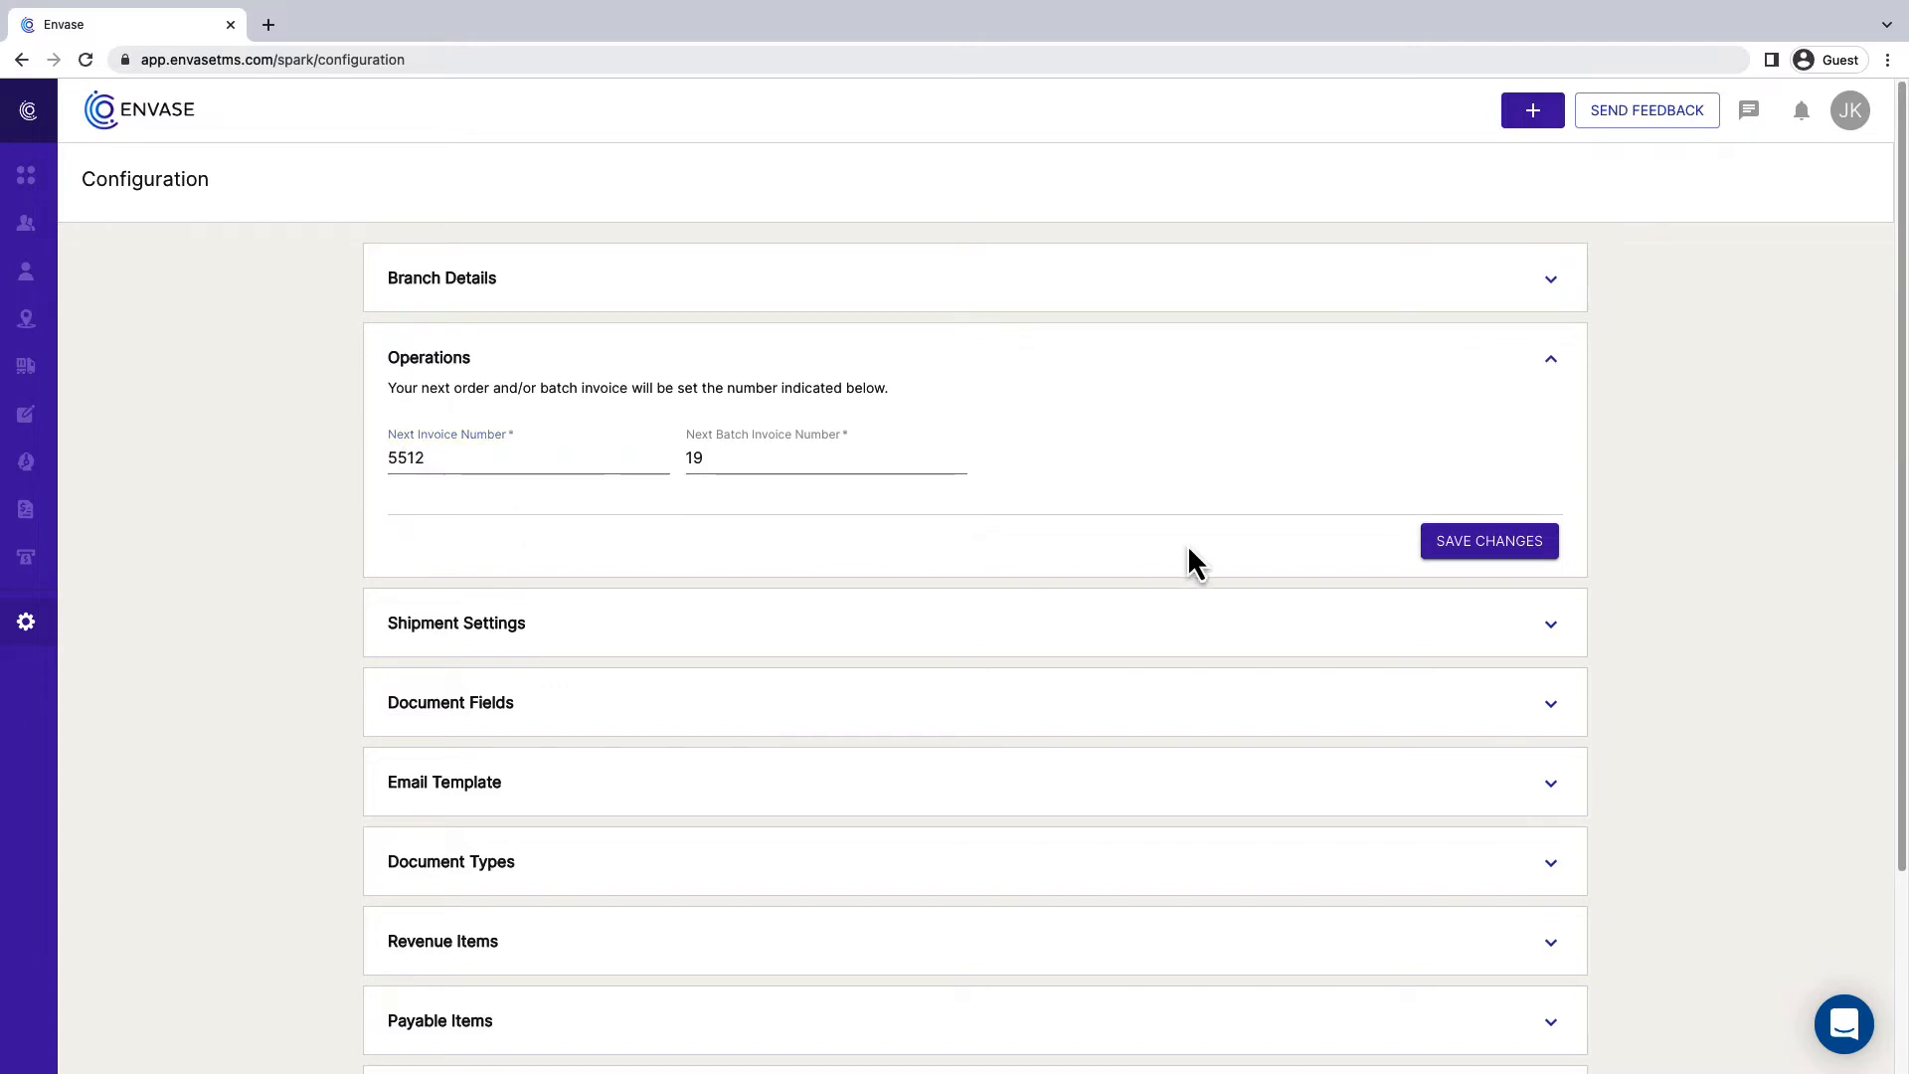
click(1488, 545)
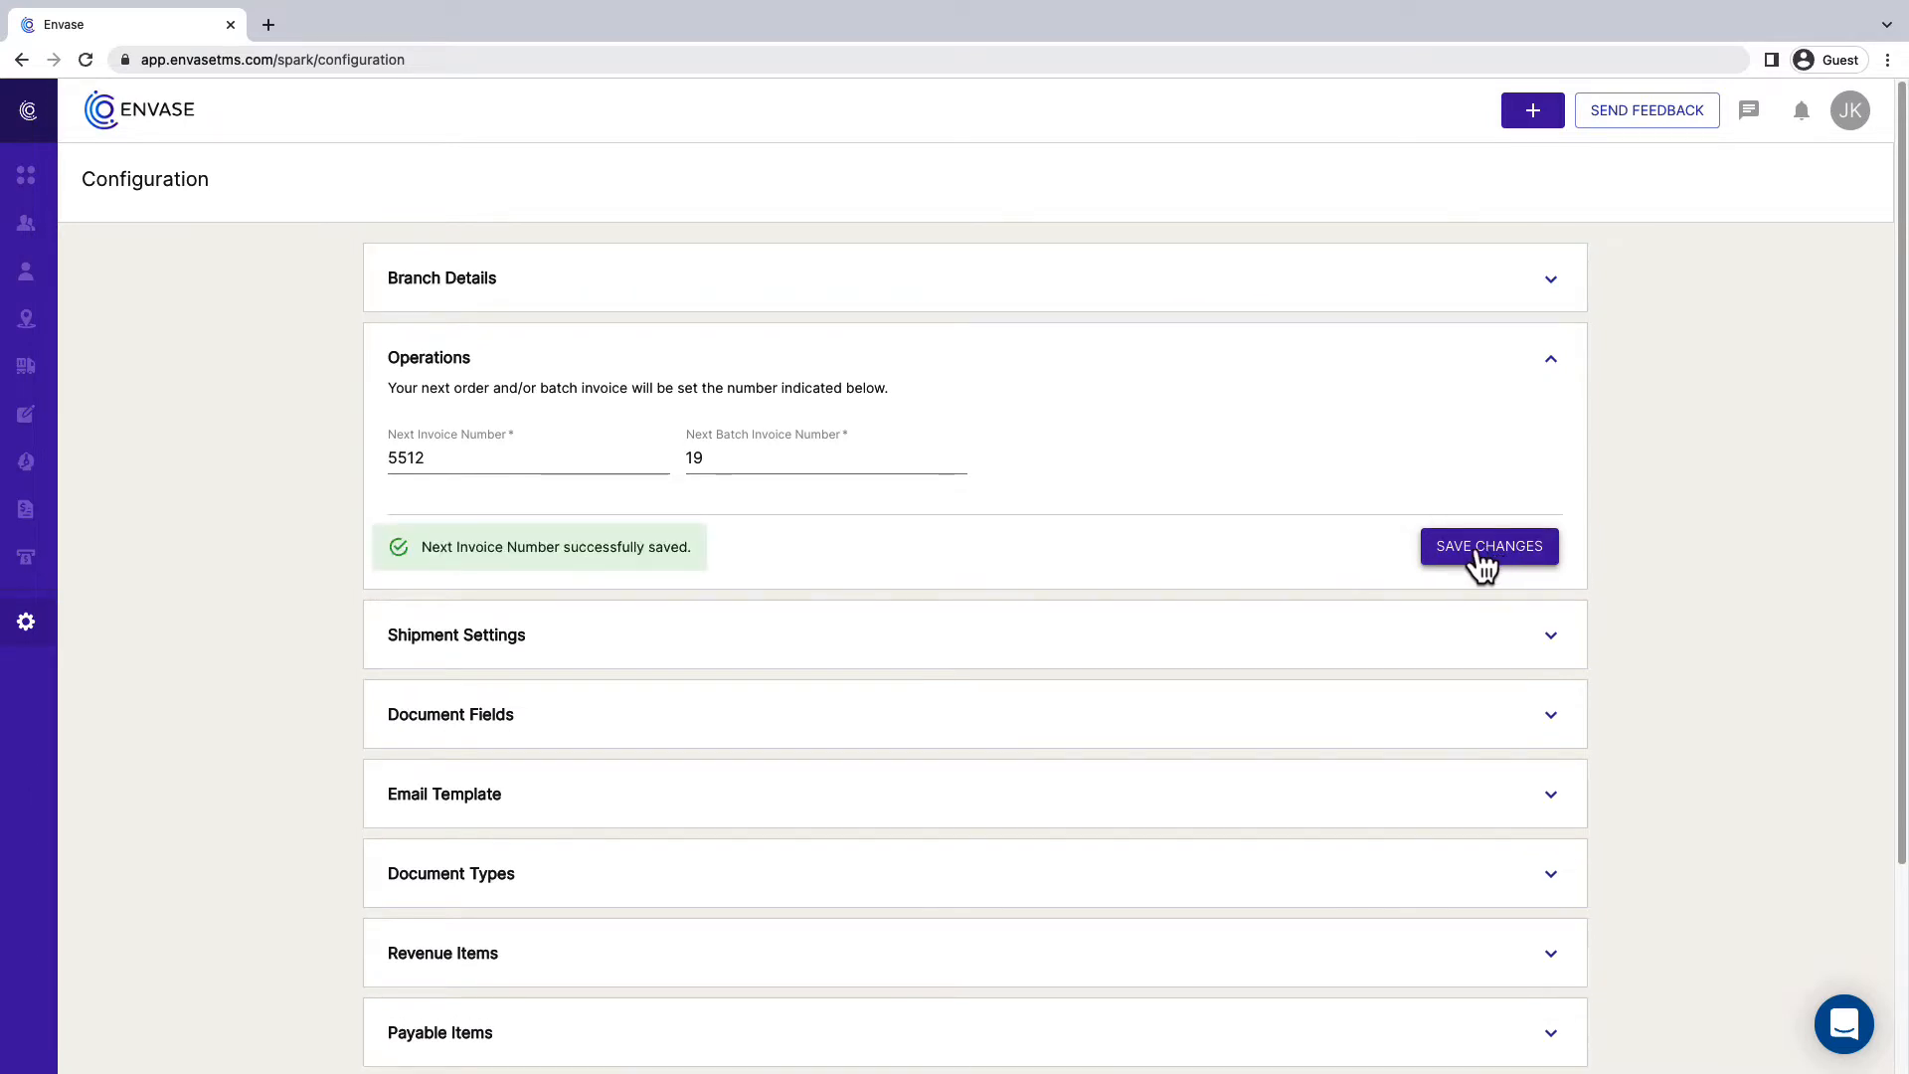
click(1551, 361)
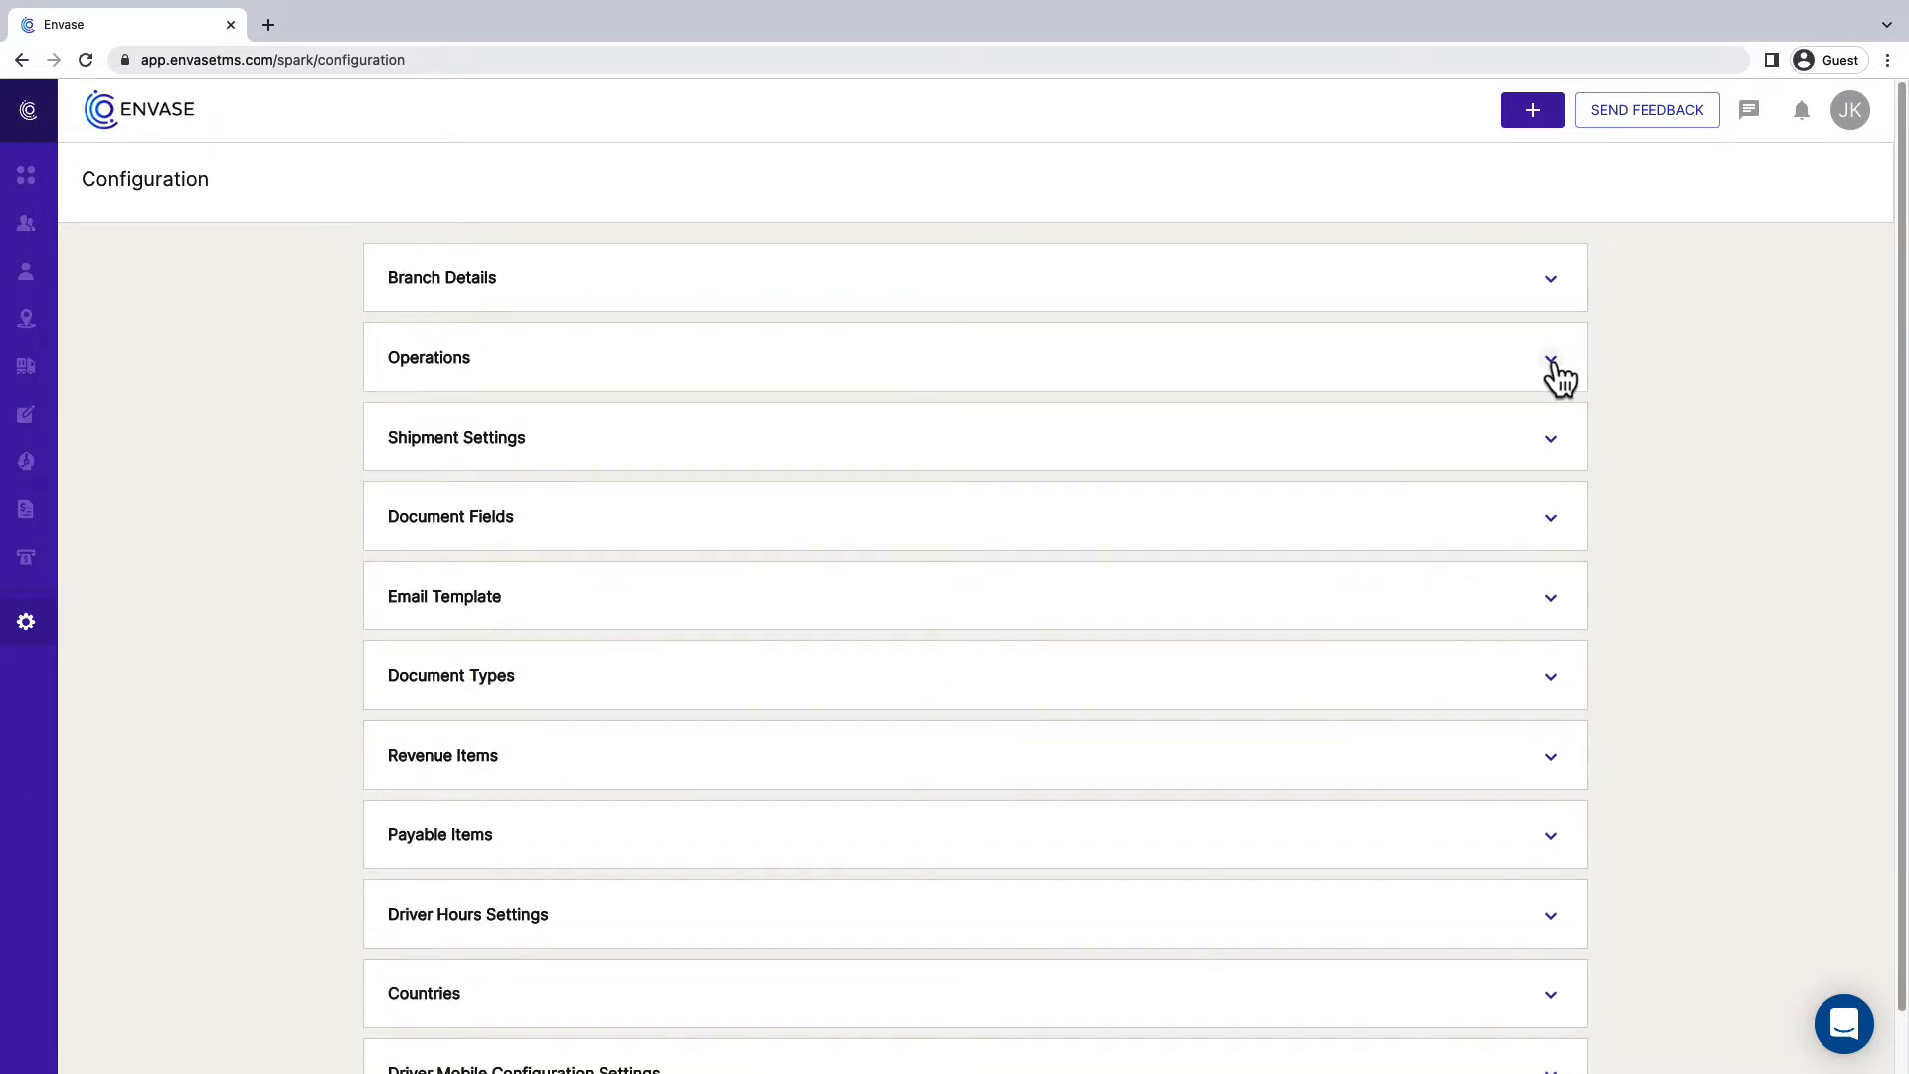
- Set the Shipment Settings defaults to Import load type, Drop, and Loaded status, save them and collapse the section
click(1551, 442)
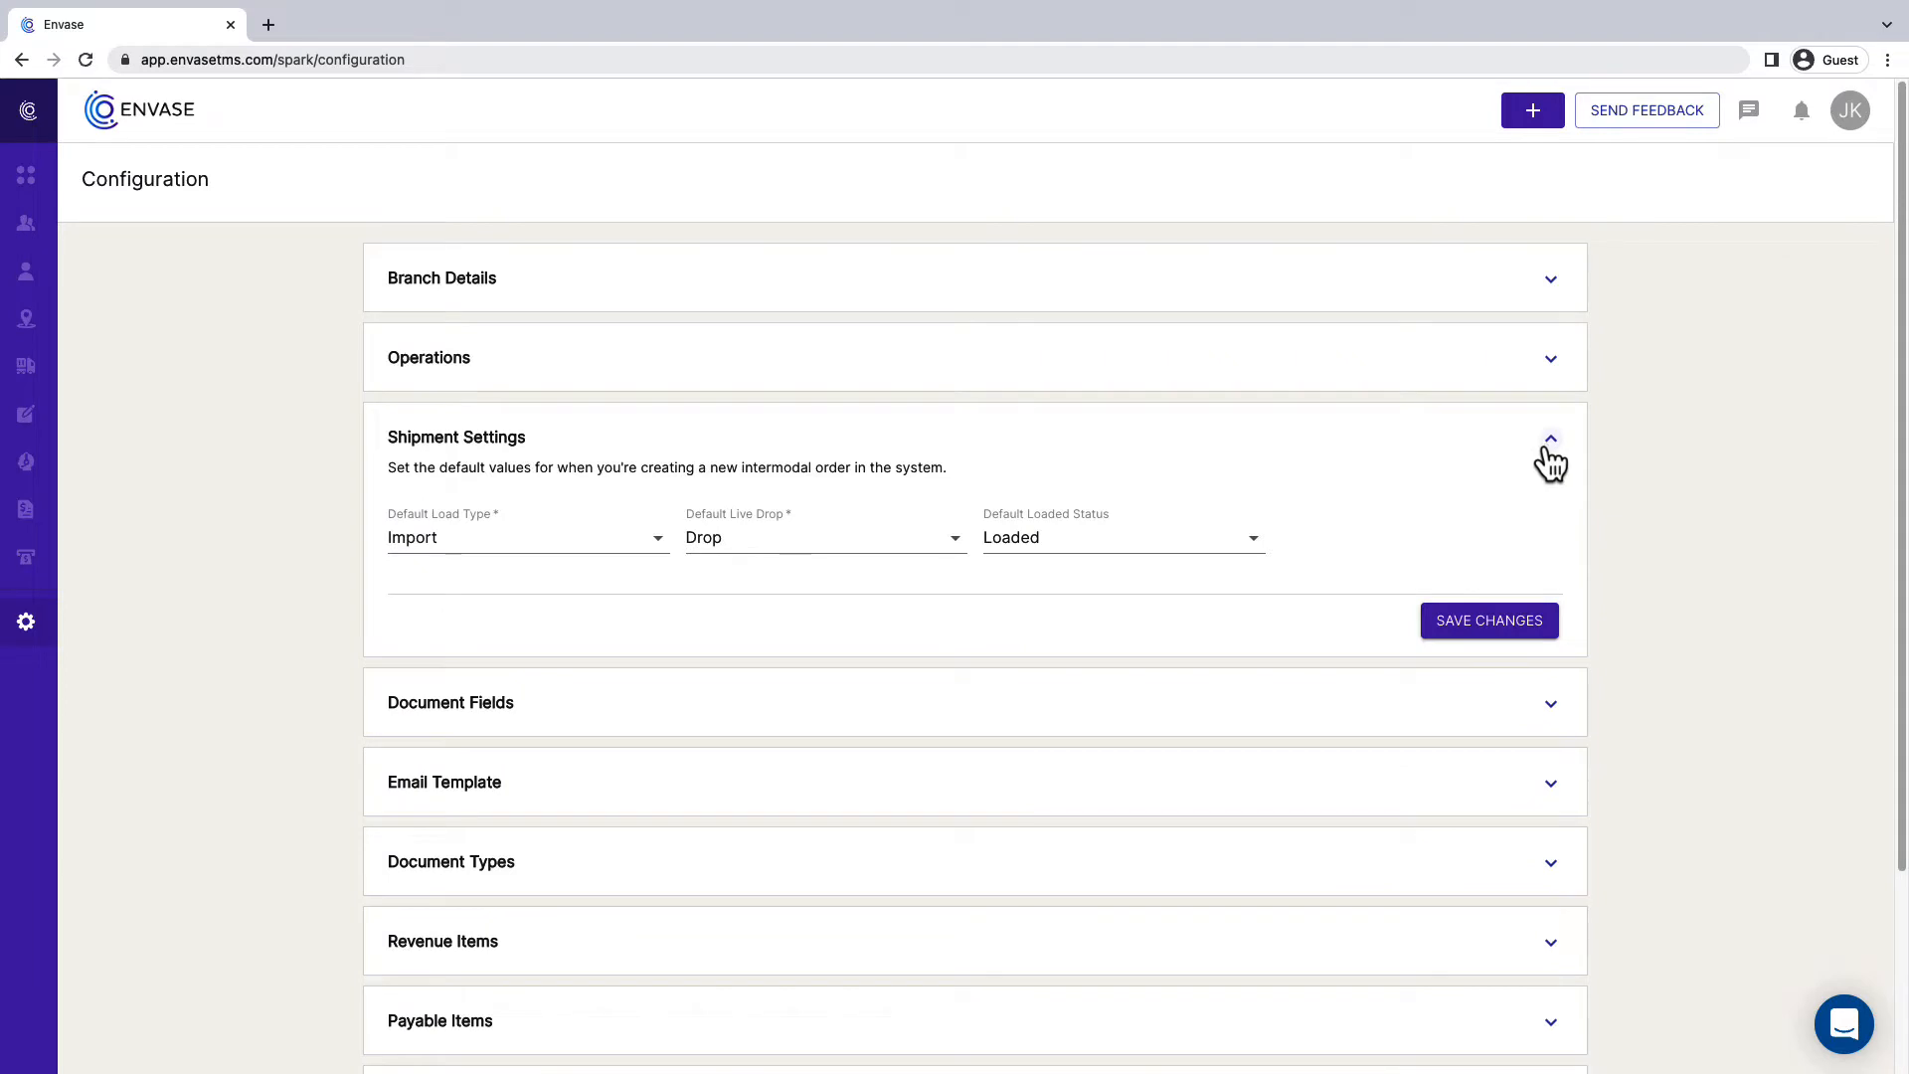
click(648, 549)
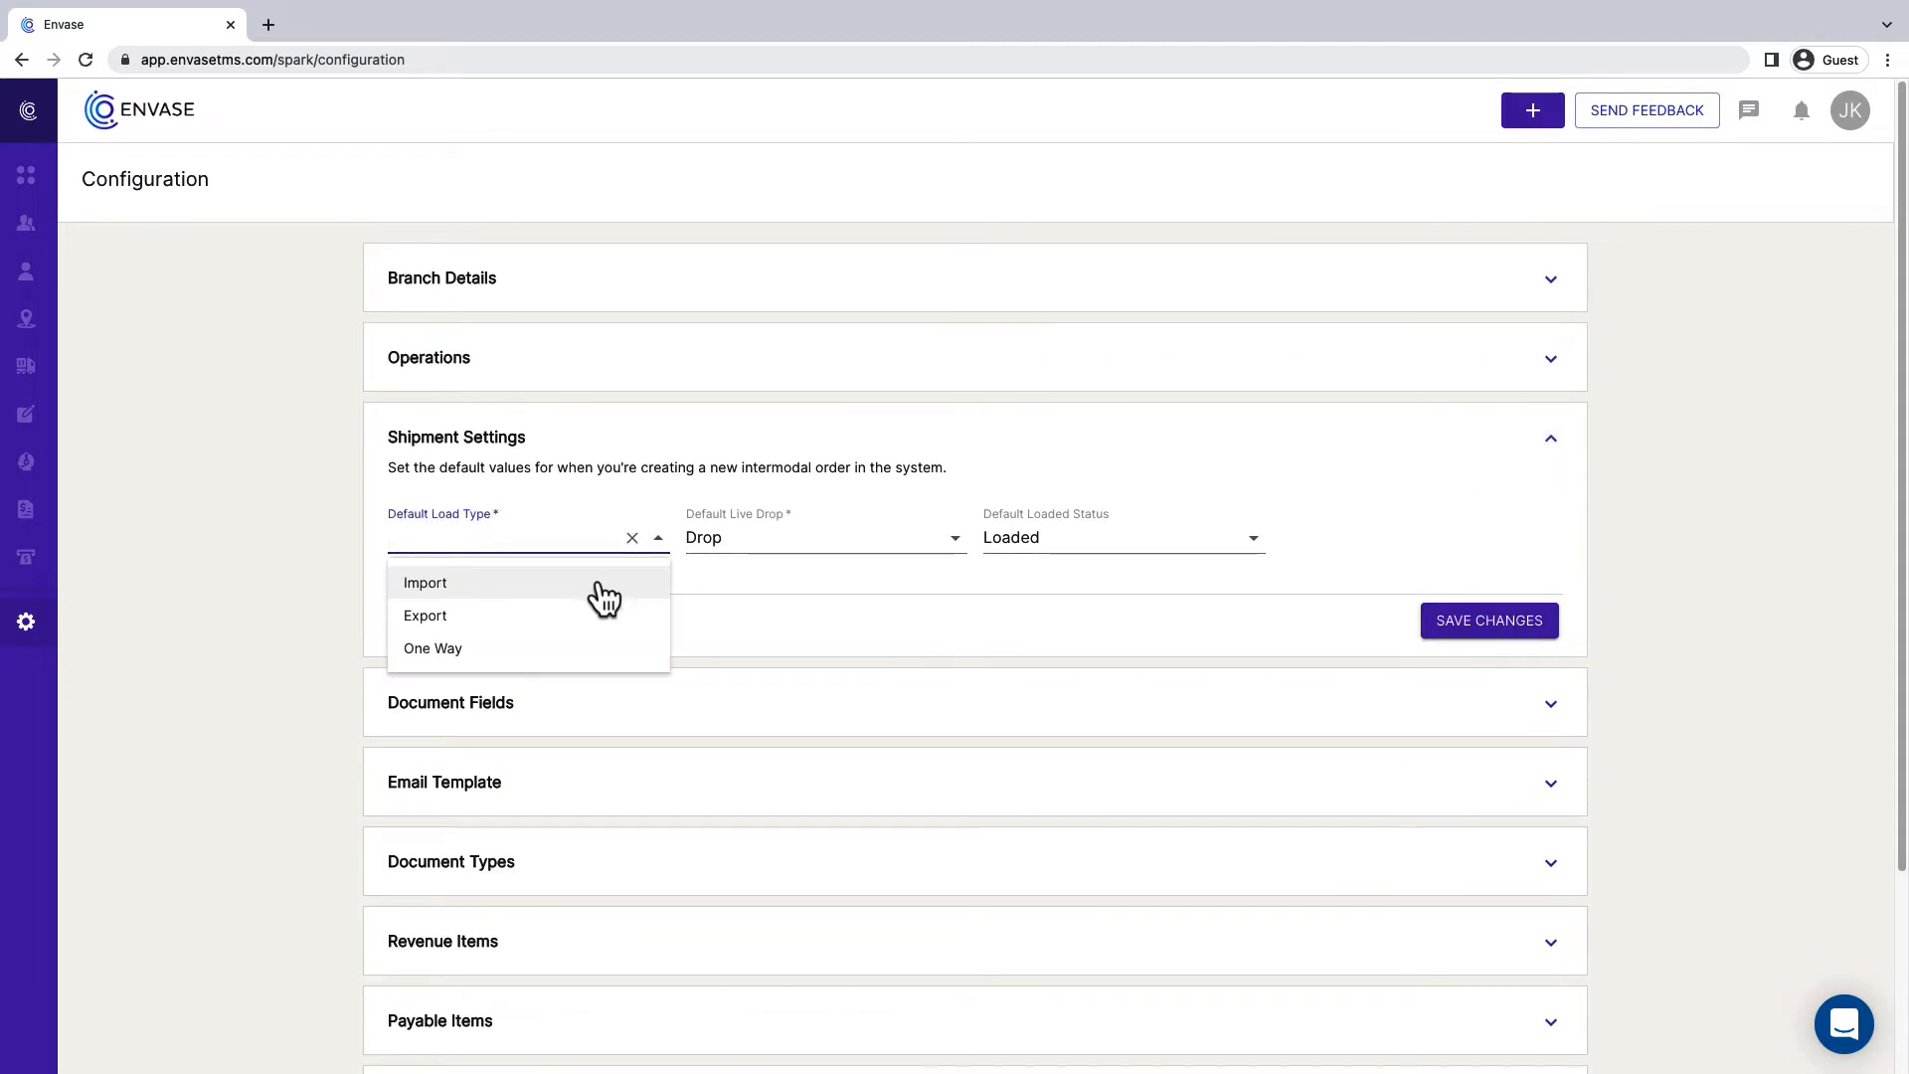
click(607, 585)
click(948, 549)
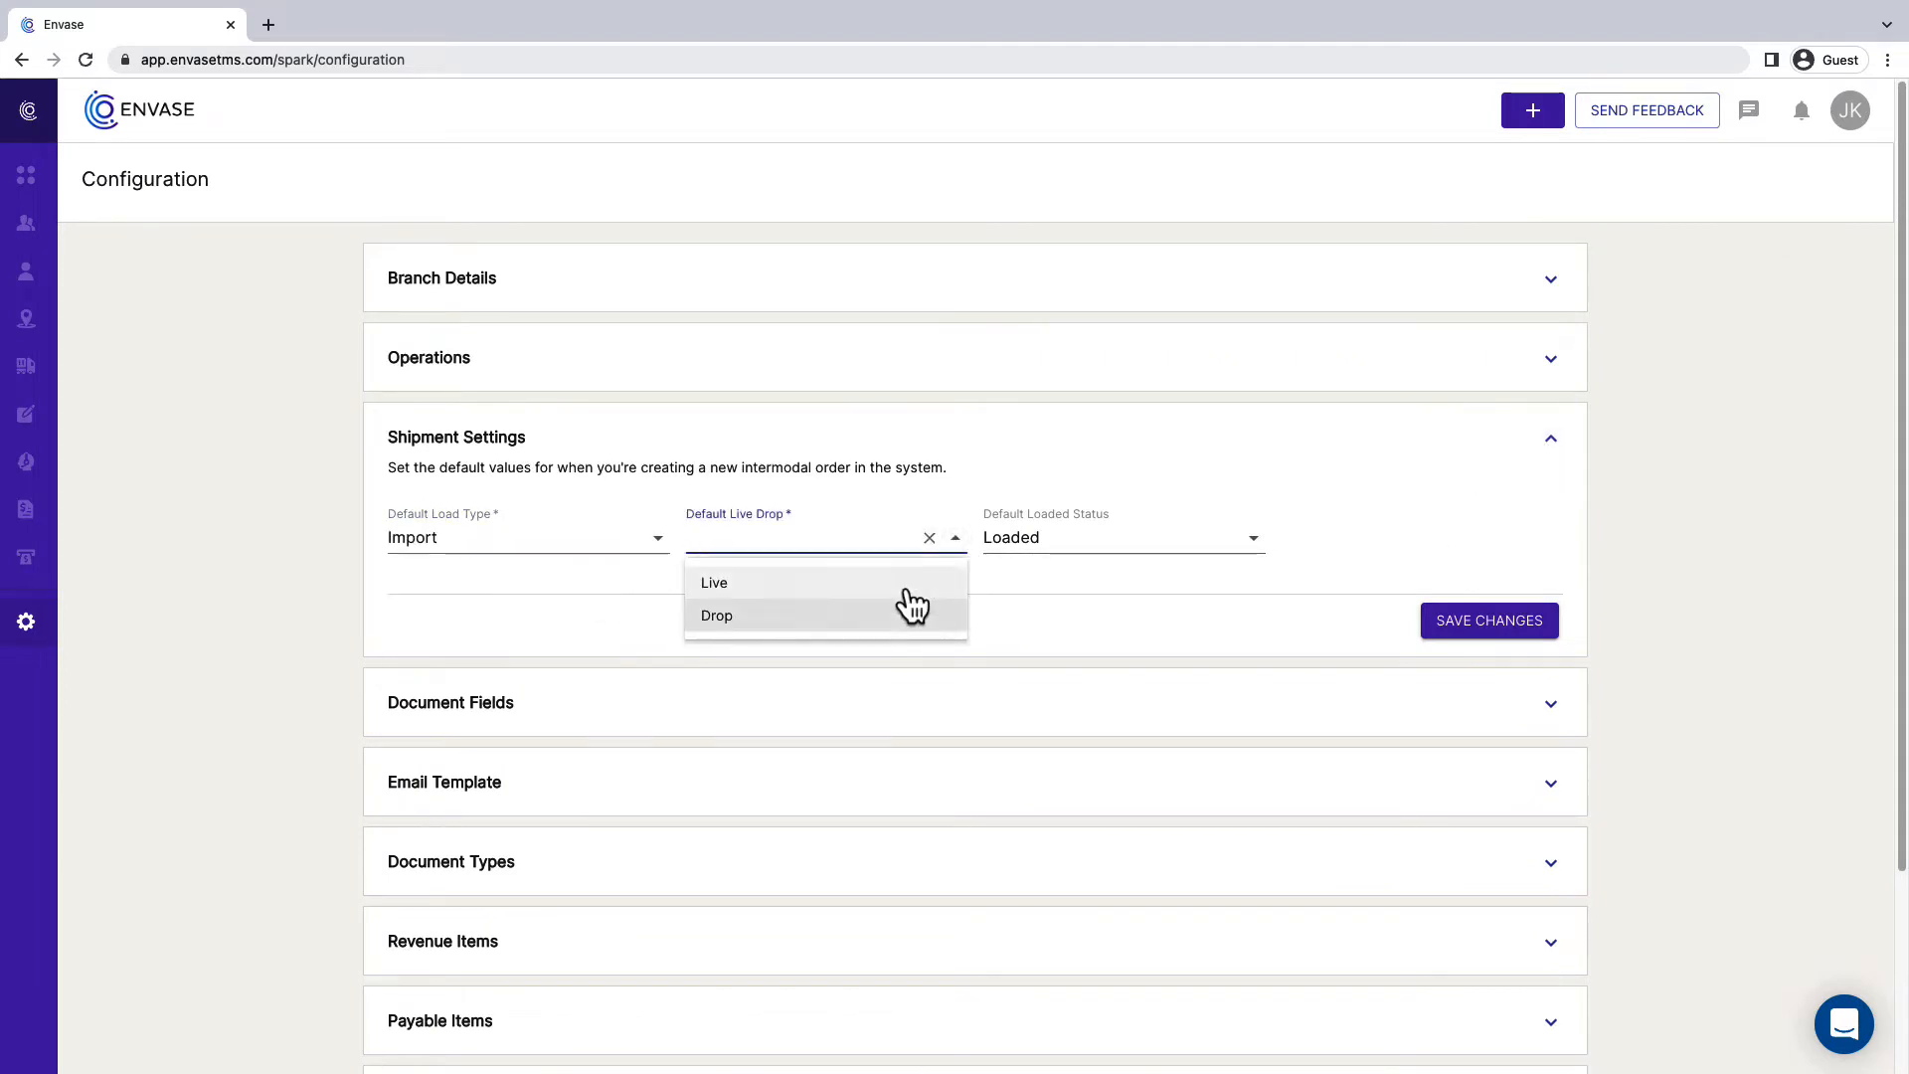
click(874, 623)
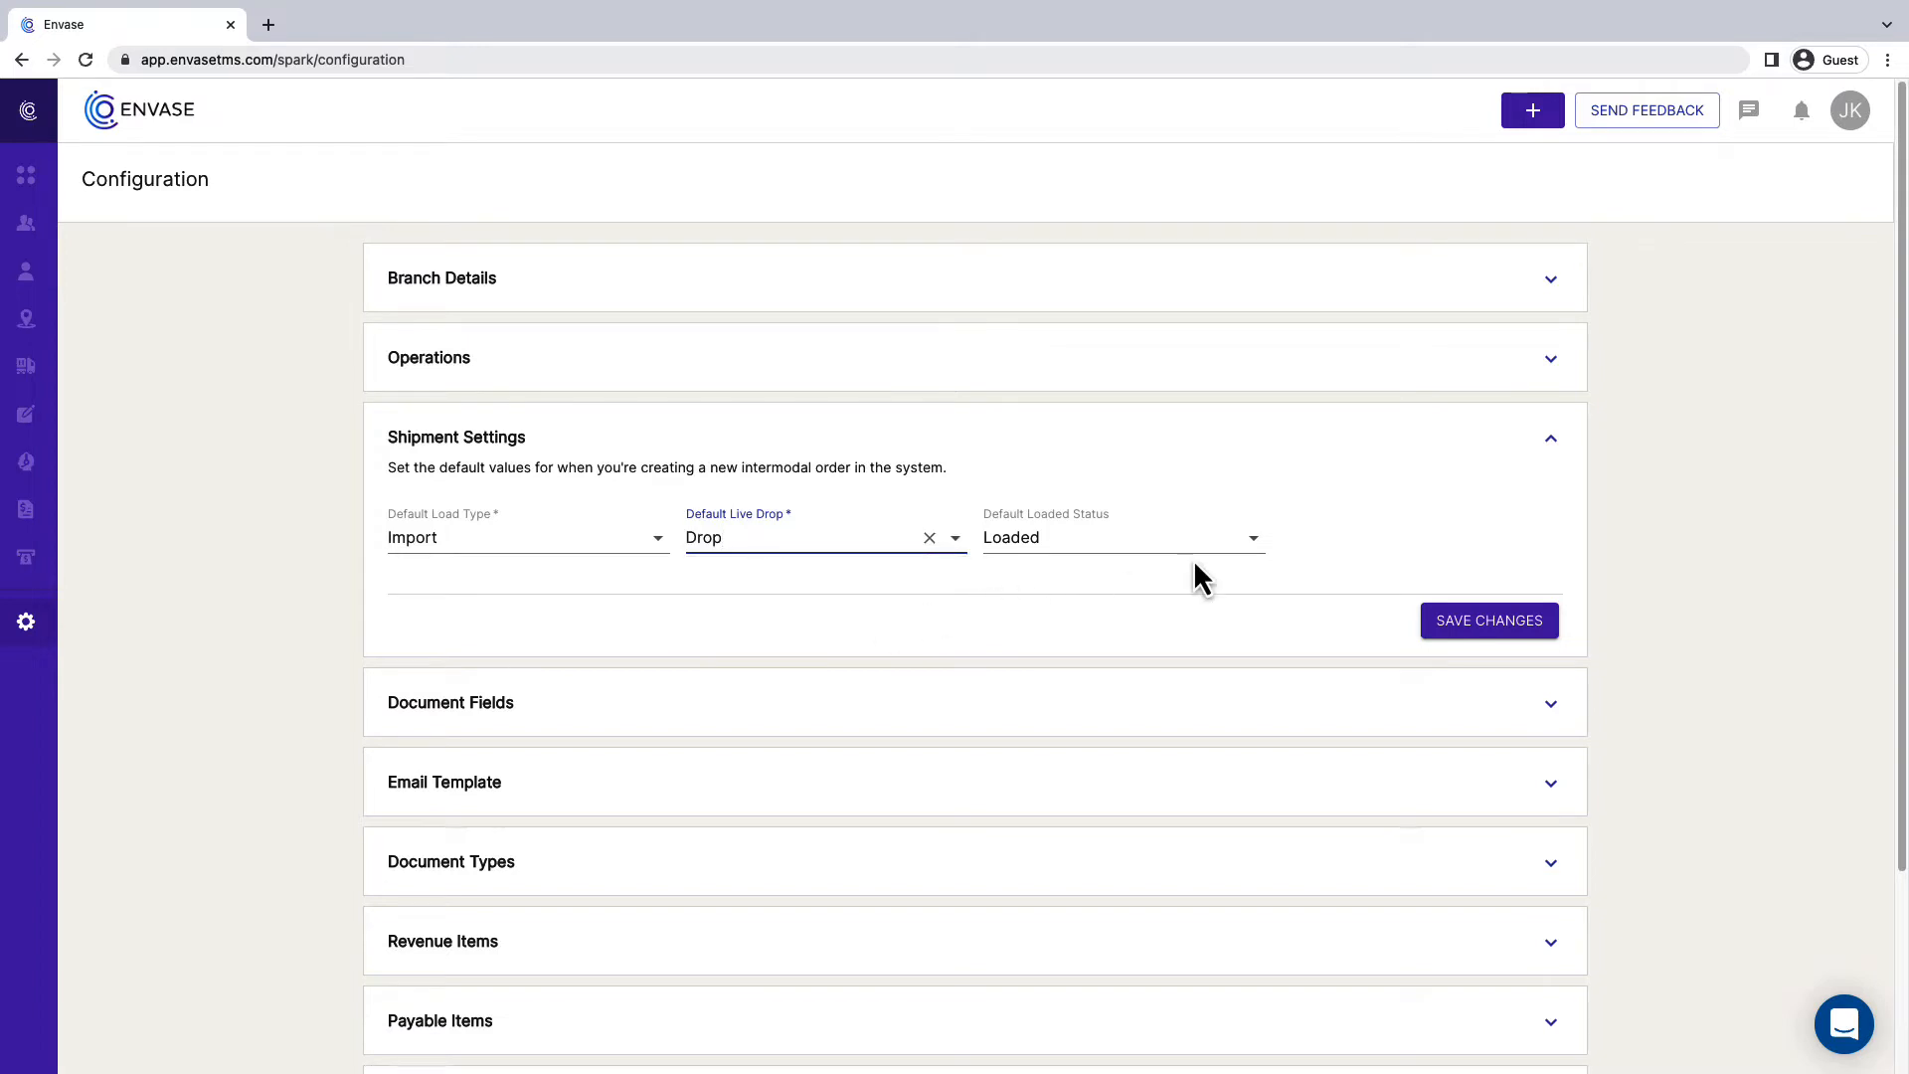
click(1254, 541)
click(1227, 585)
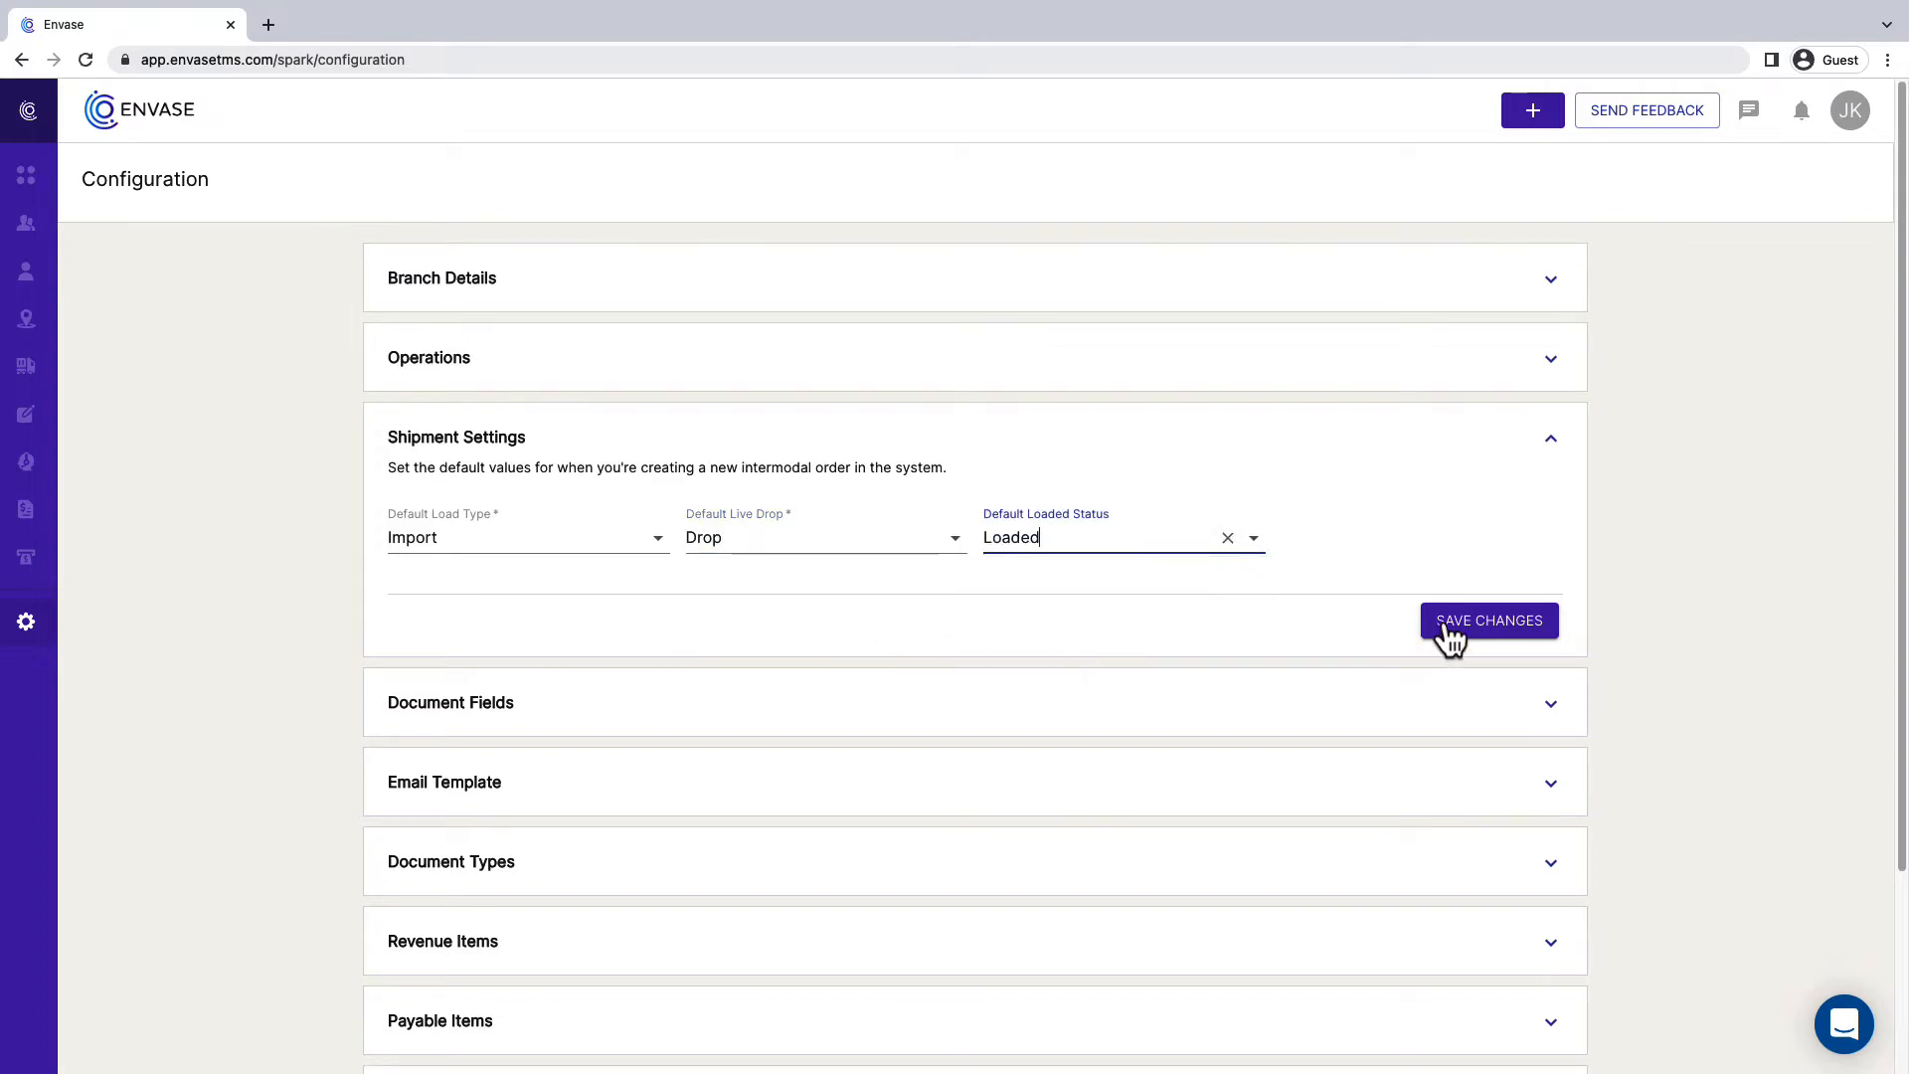
click(1540, 644)
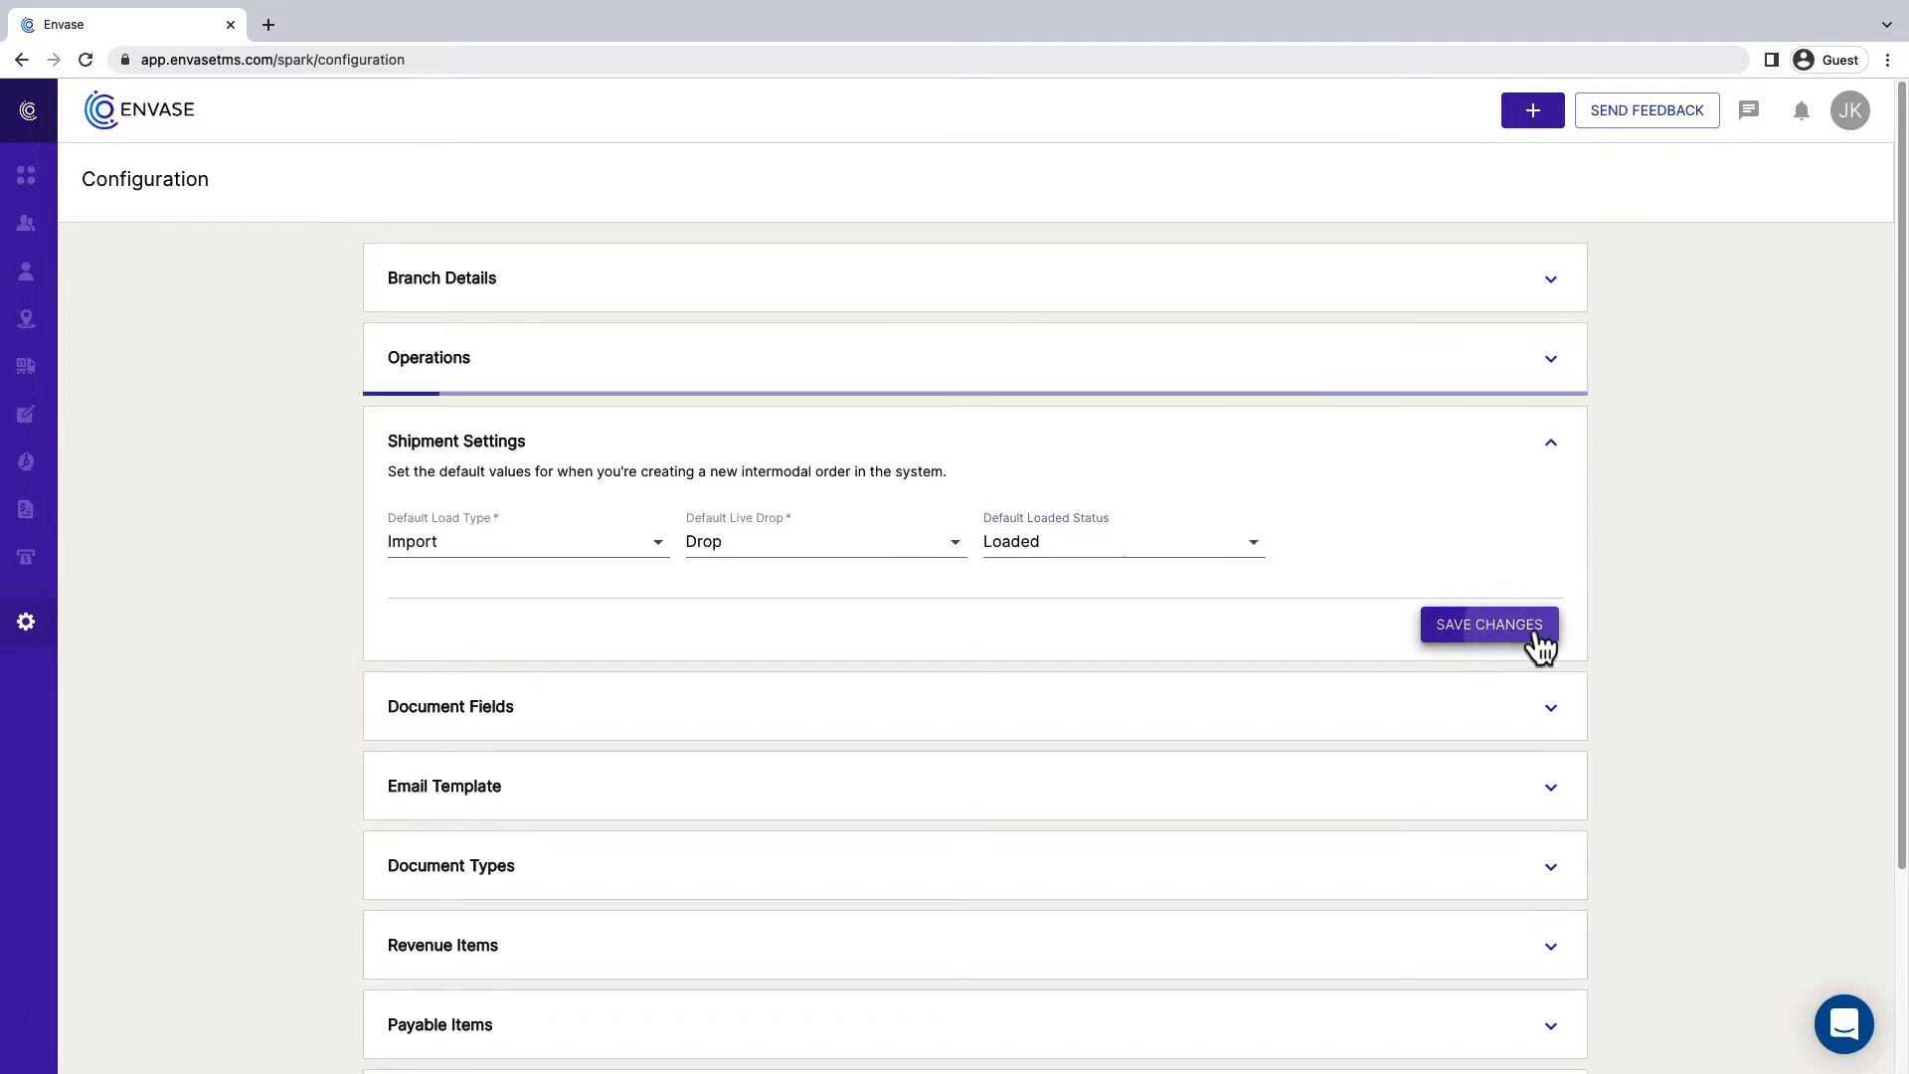
click(1554, 444)
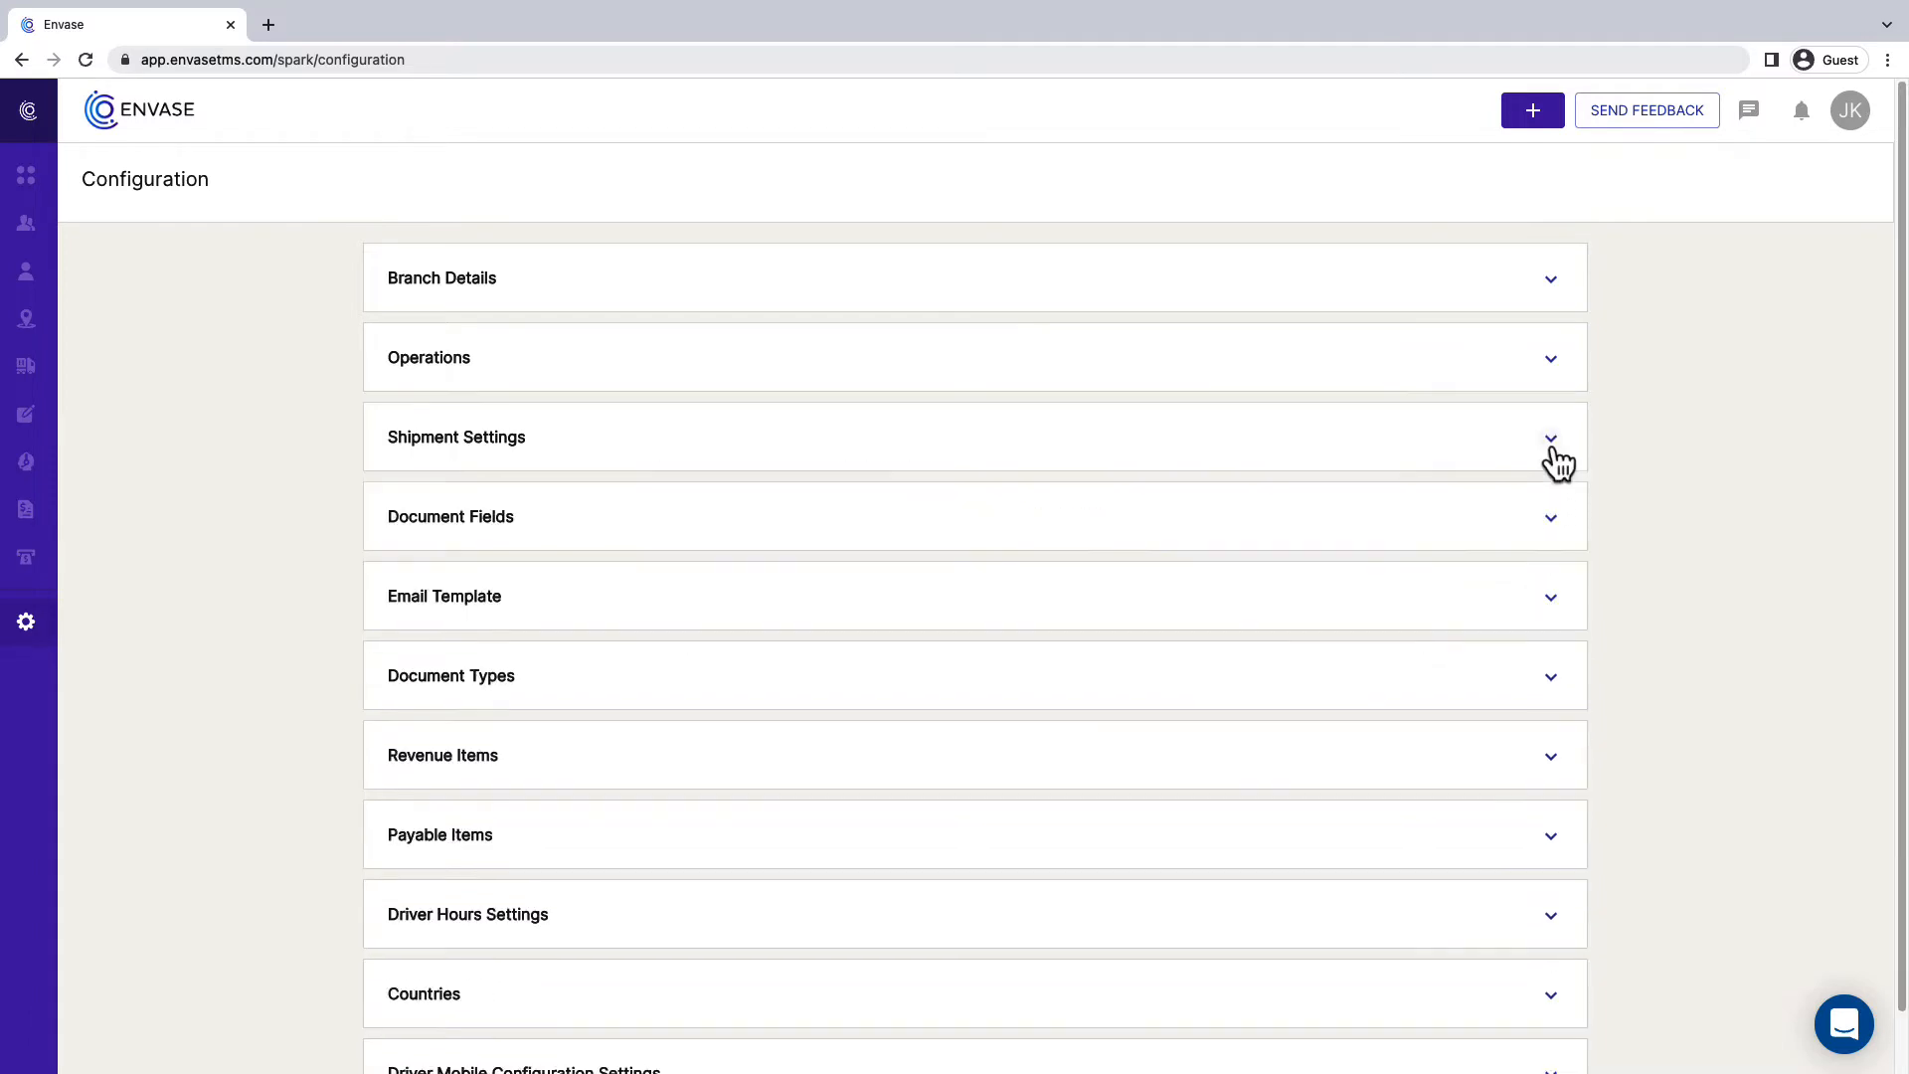
- Start a new entry in the Document Fields section and name it "Contract Terms Continued"
scroll(1555, 480, down, 1)
click(1554, 464)
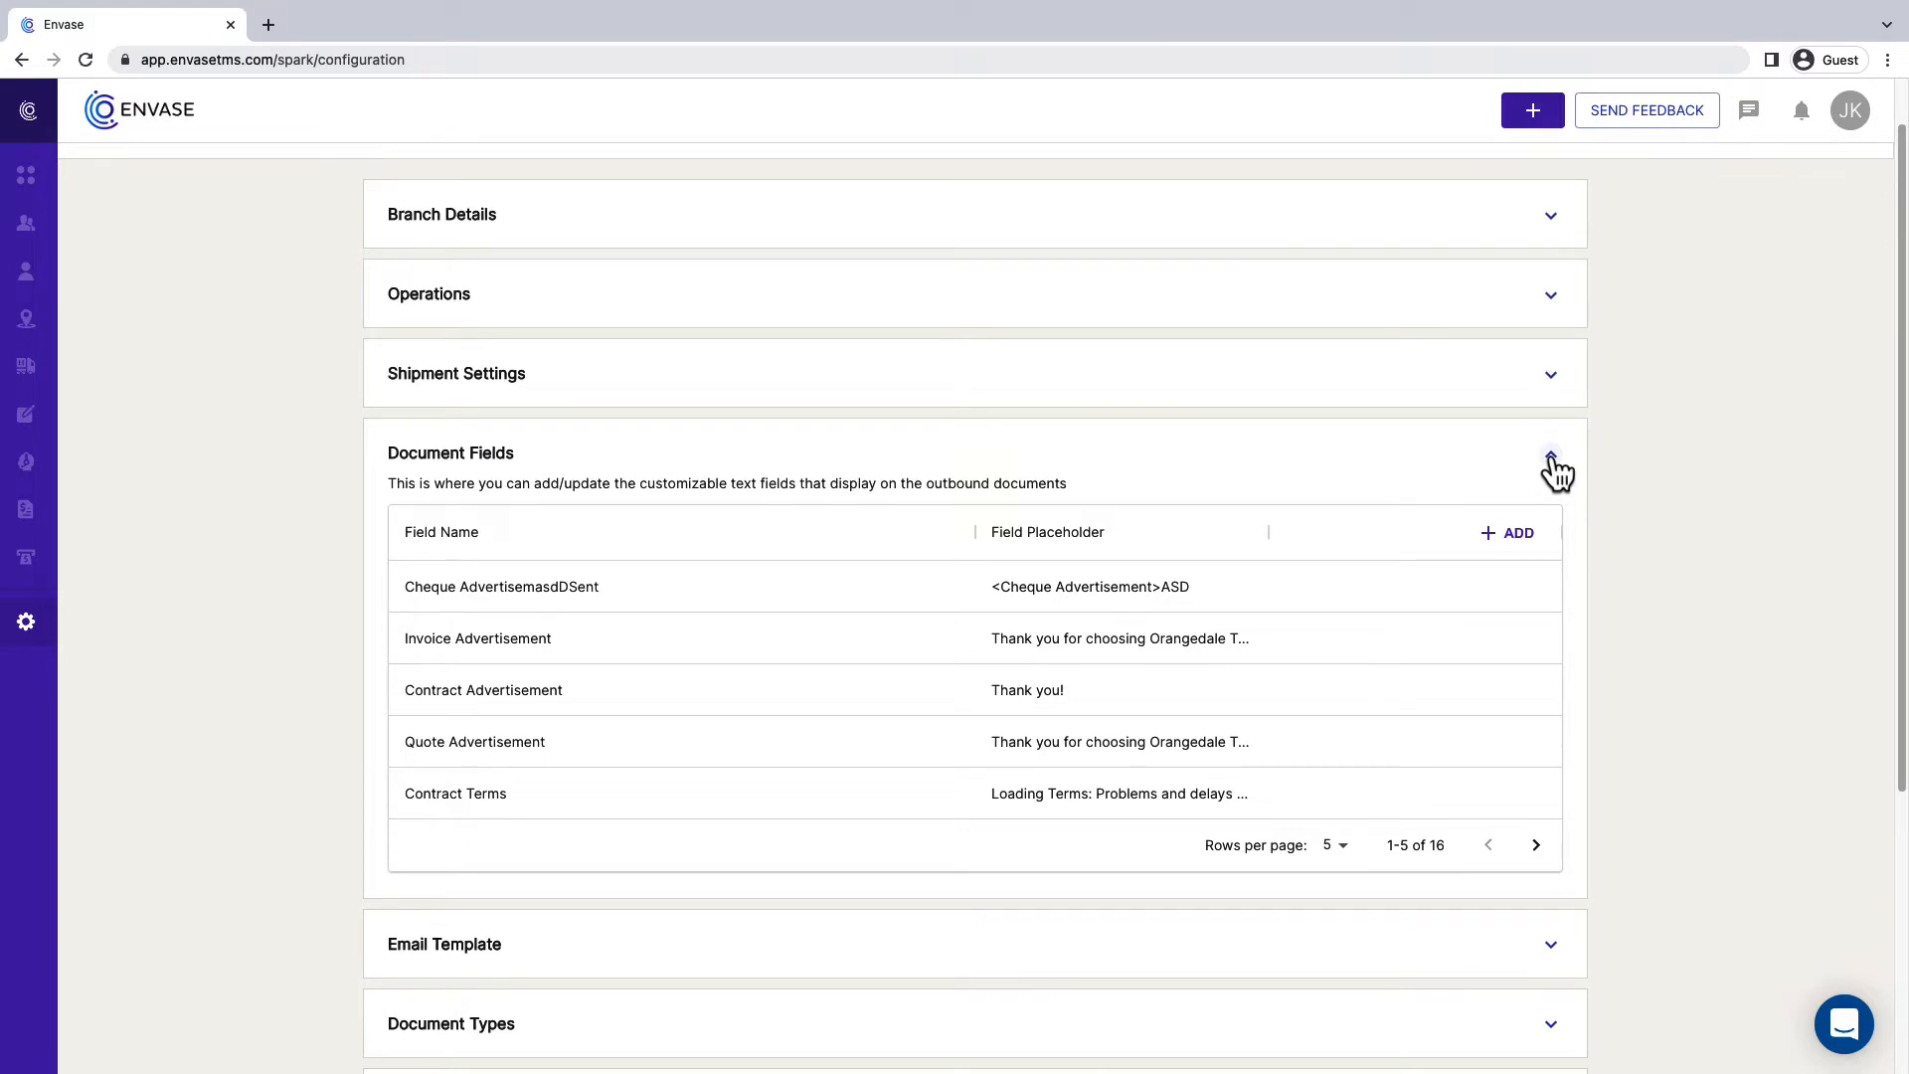
click(1504, 541)
text(Contr)
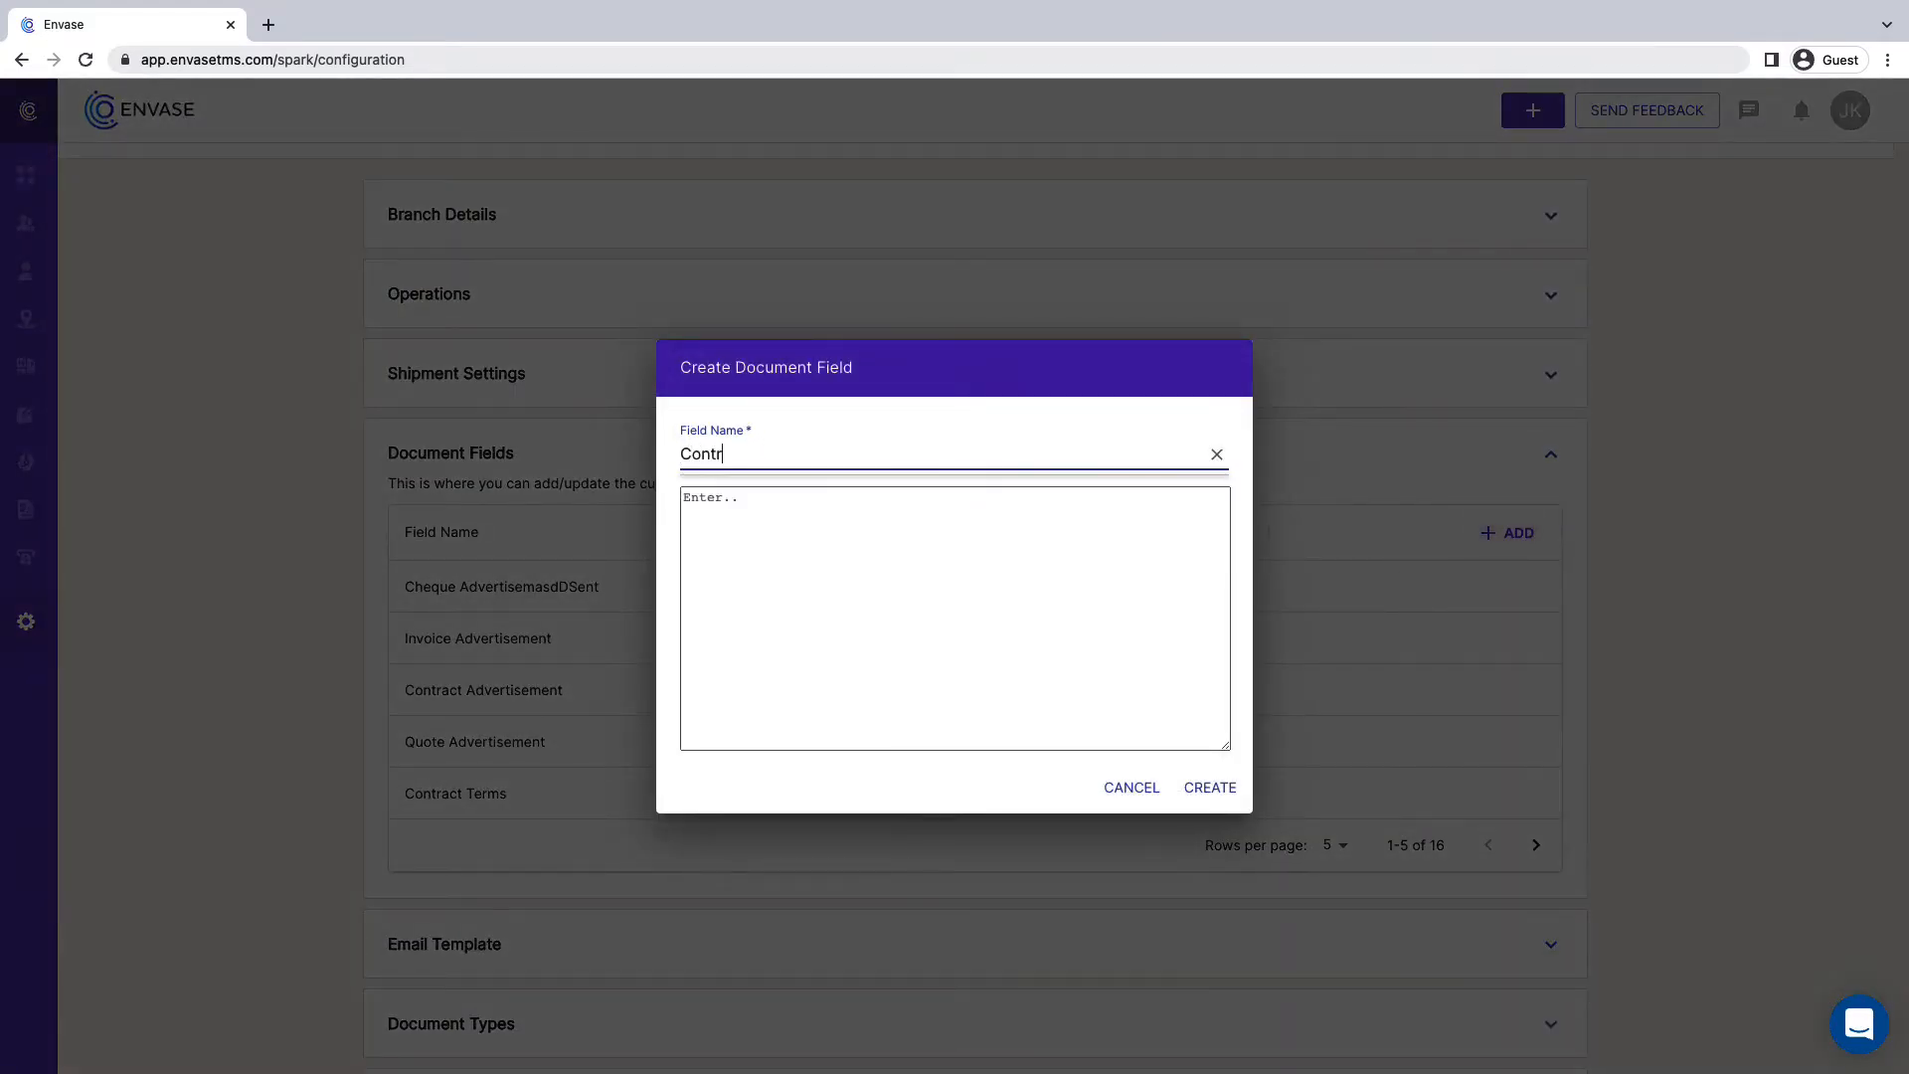
text(act Terms Continued)
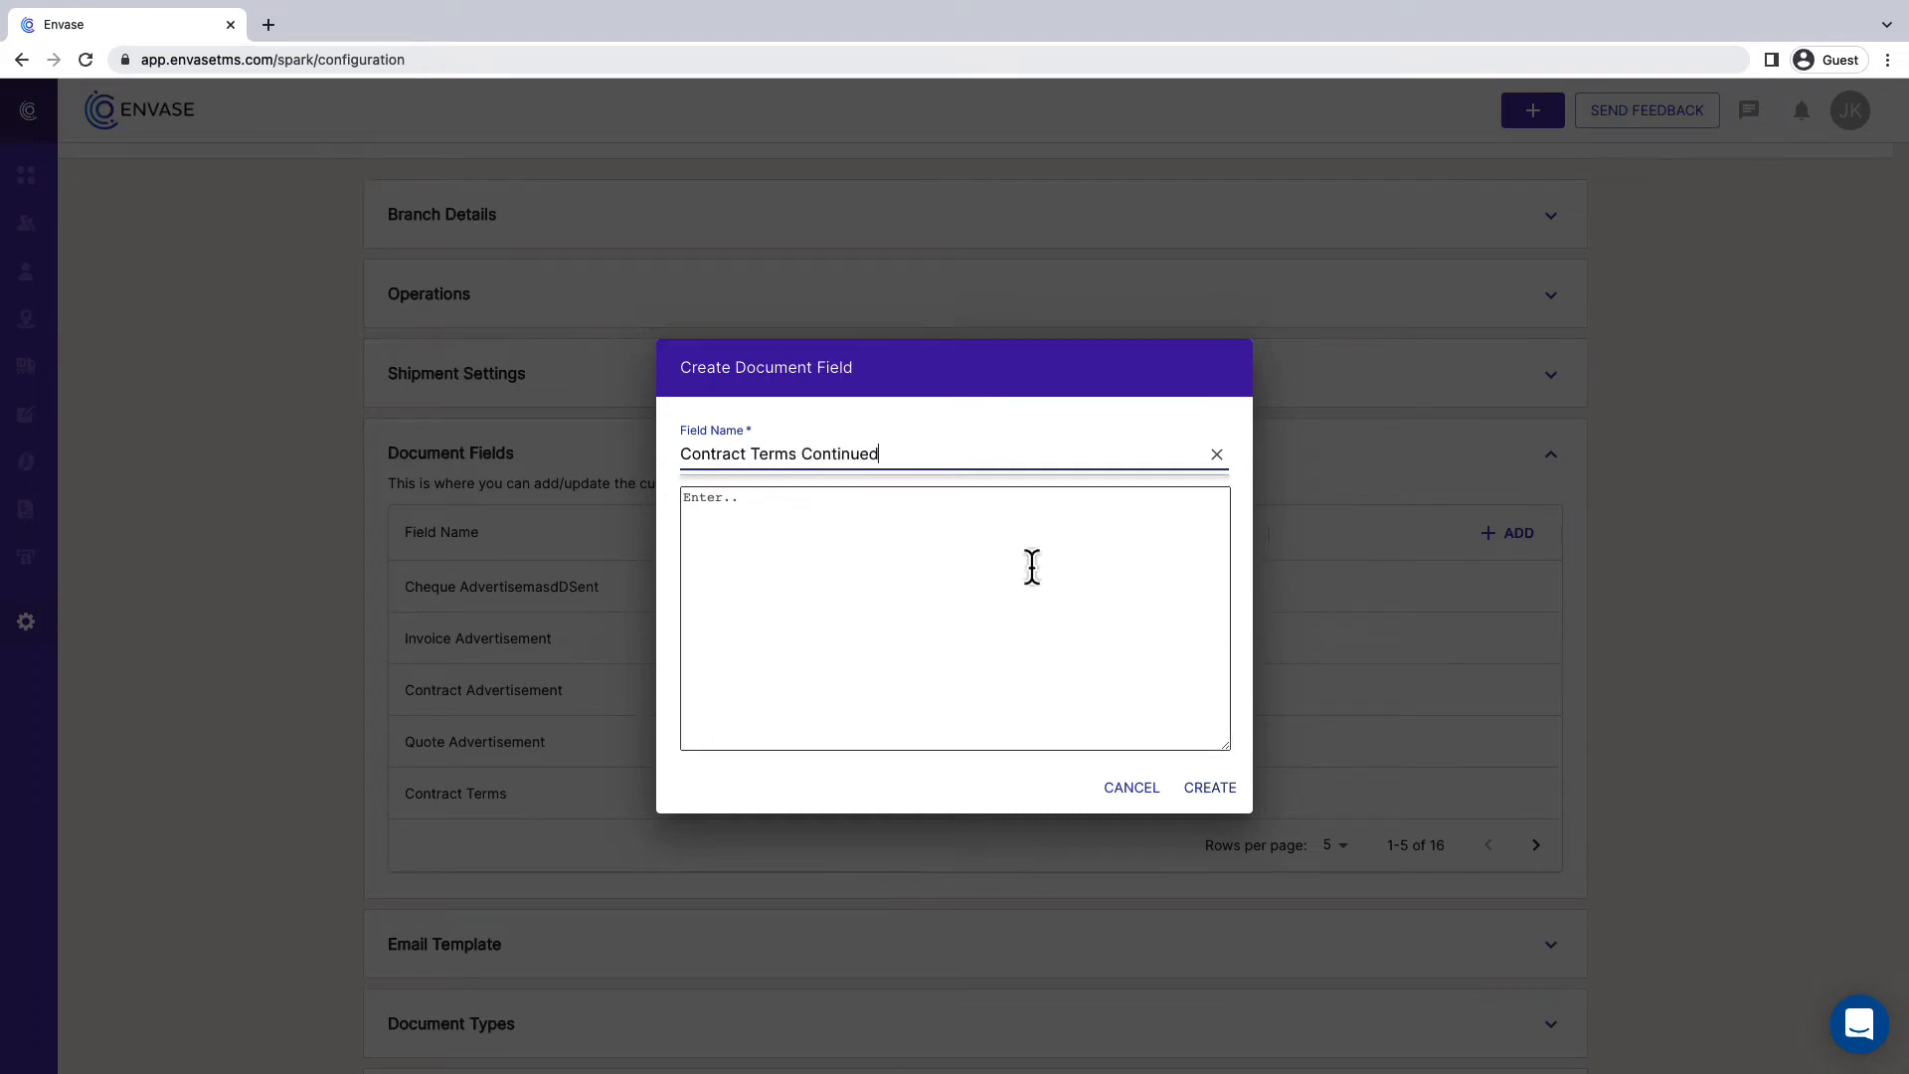
- Enter "Loading Terms: Problems and delays must be reported immediately. Costs resulting from delays may be deducted from freight charges." as the field's text and create it
click(1032, 567)
text(Loading Terms:  Problems and delays must be reported immediately. Costs resulting from delays may be deducted from freight charges.)
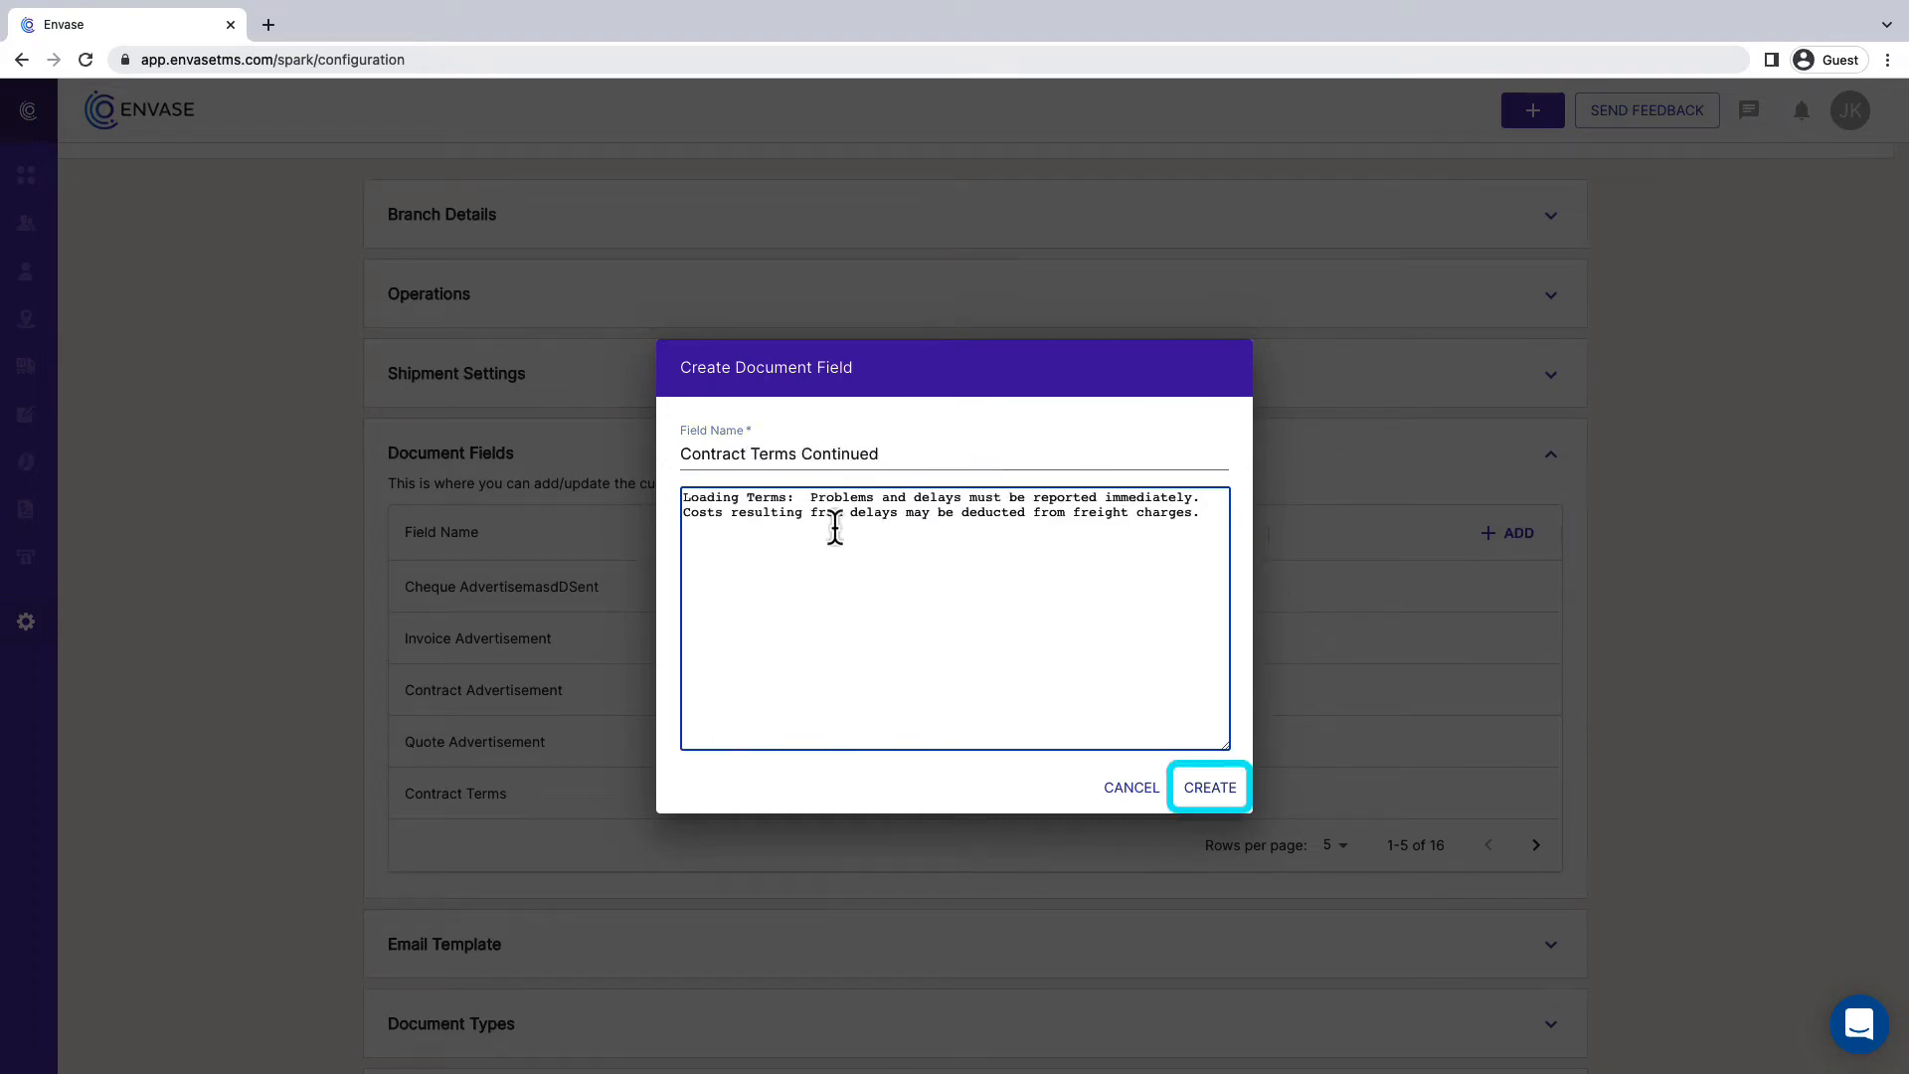
click(1225, 796)
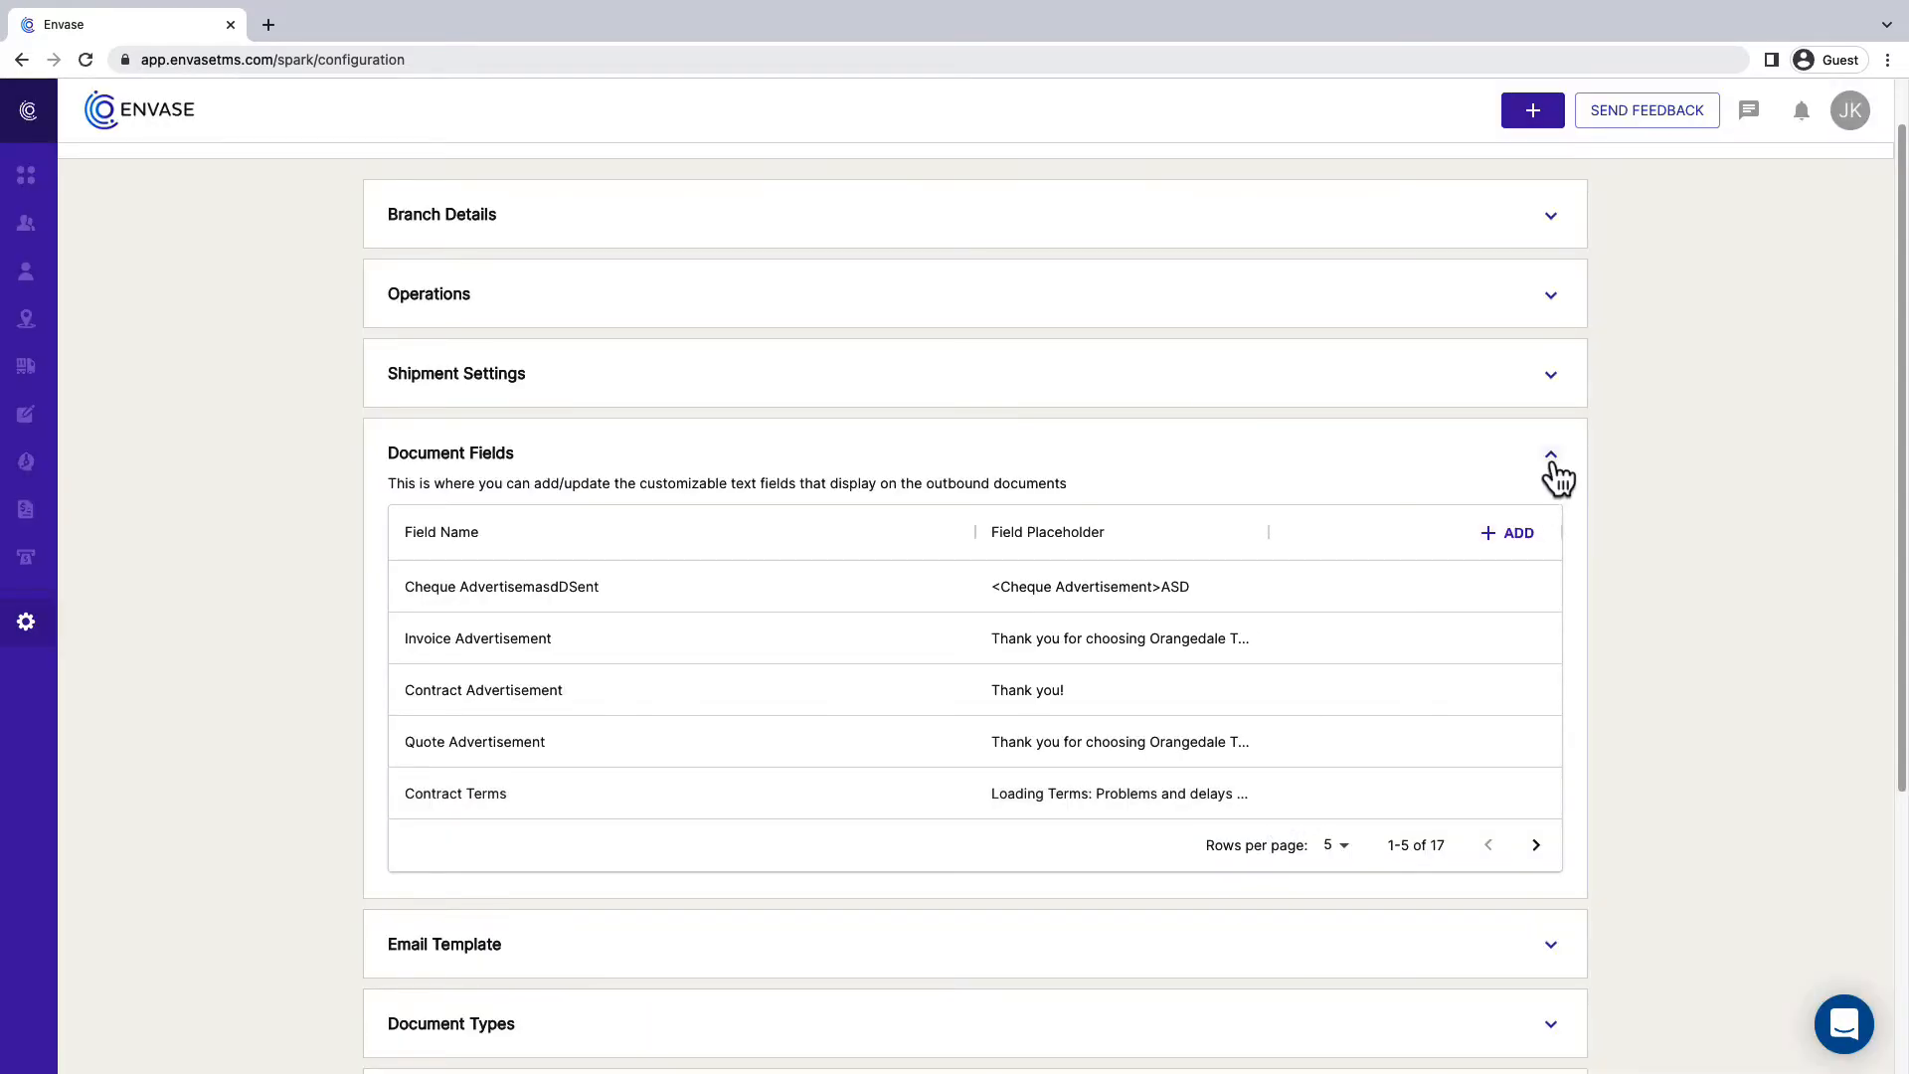
click(1552, 466)
- Start a new email template with document type Intermodal Invoice and the subject "Envase TMS Invoice"
click(1551, 537)
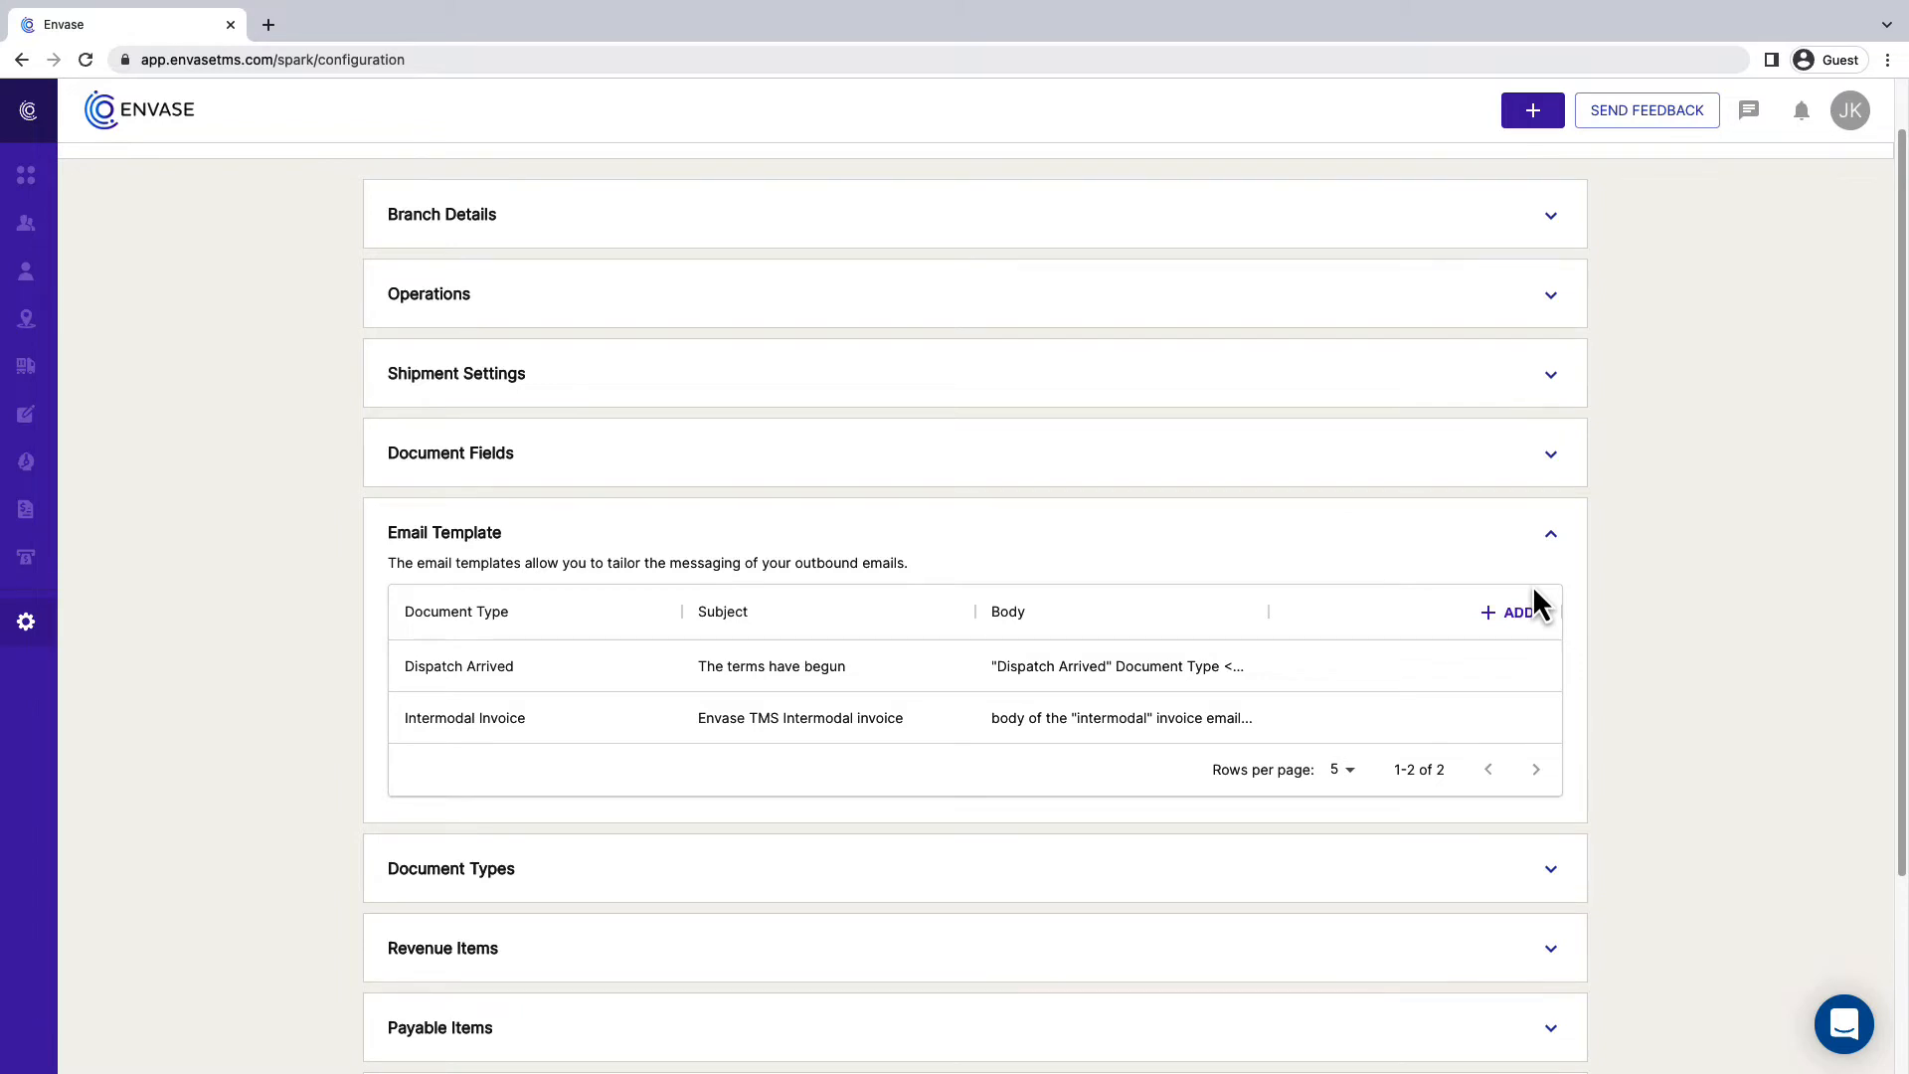
click(1521, 616)
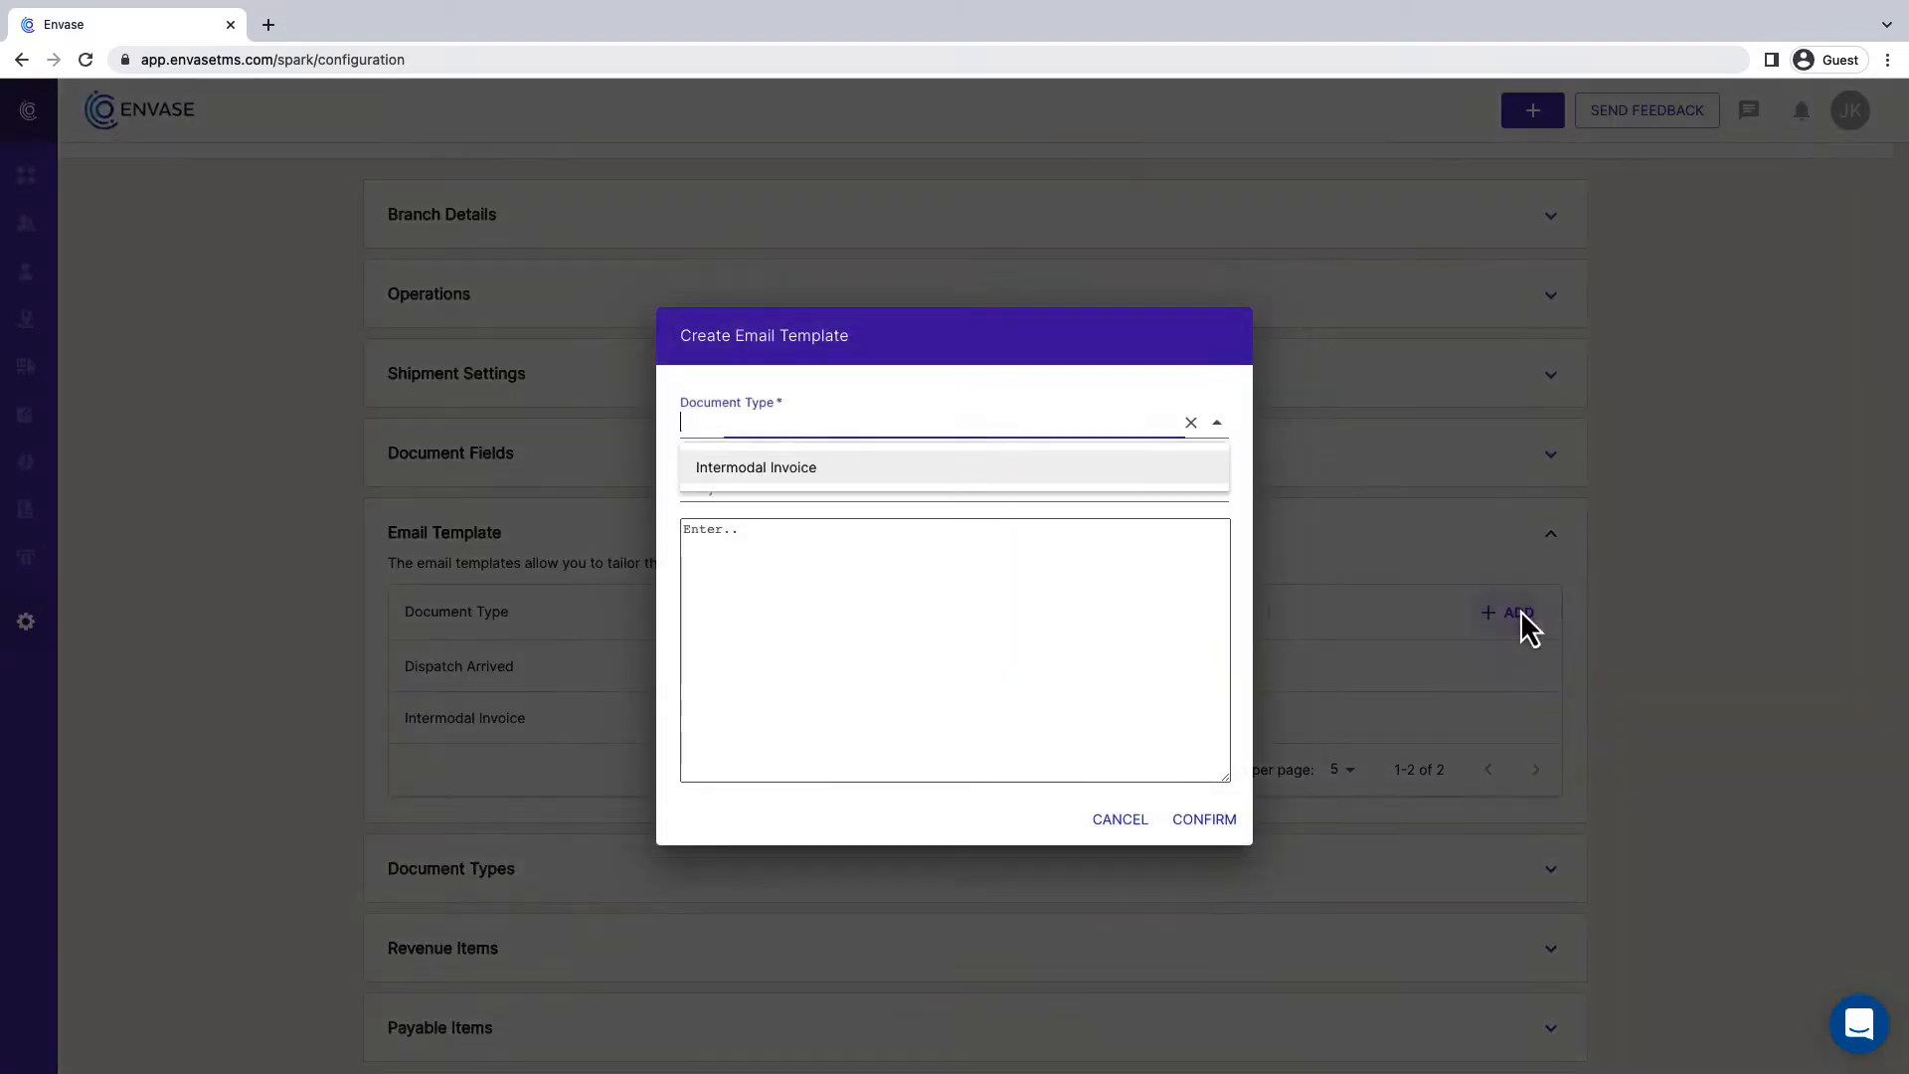
click(996, 472)
click(937, 484)
text(E)
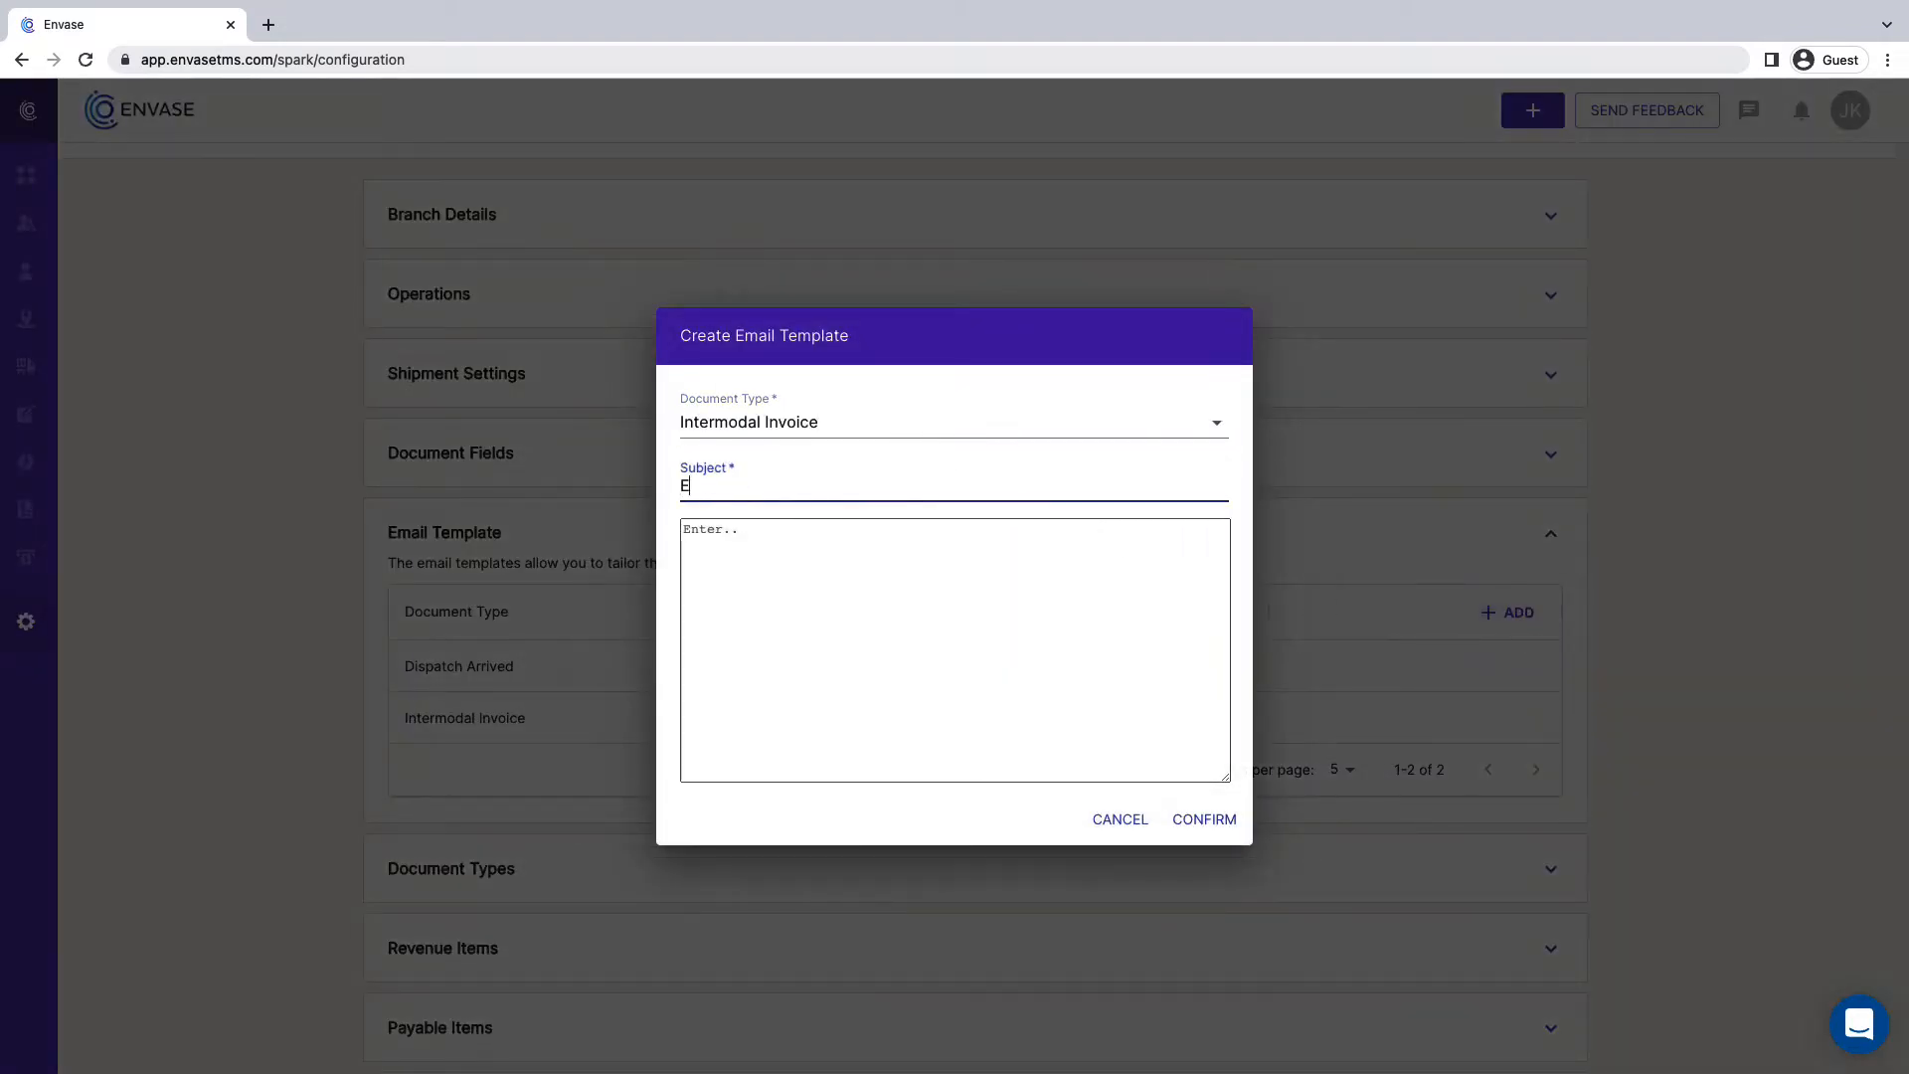
text(nvase TMS Invoic)
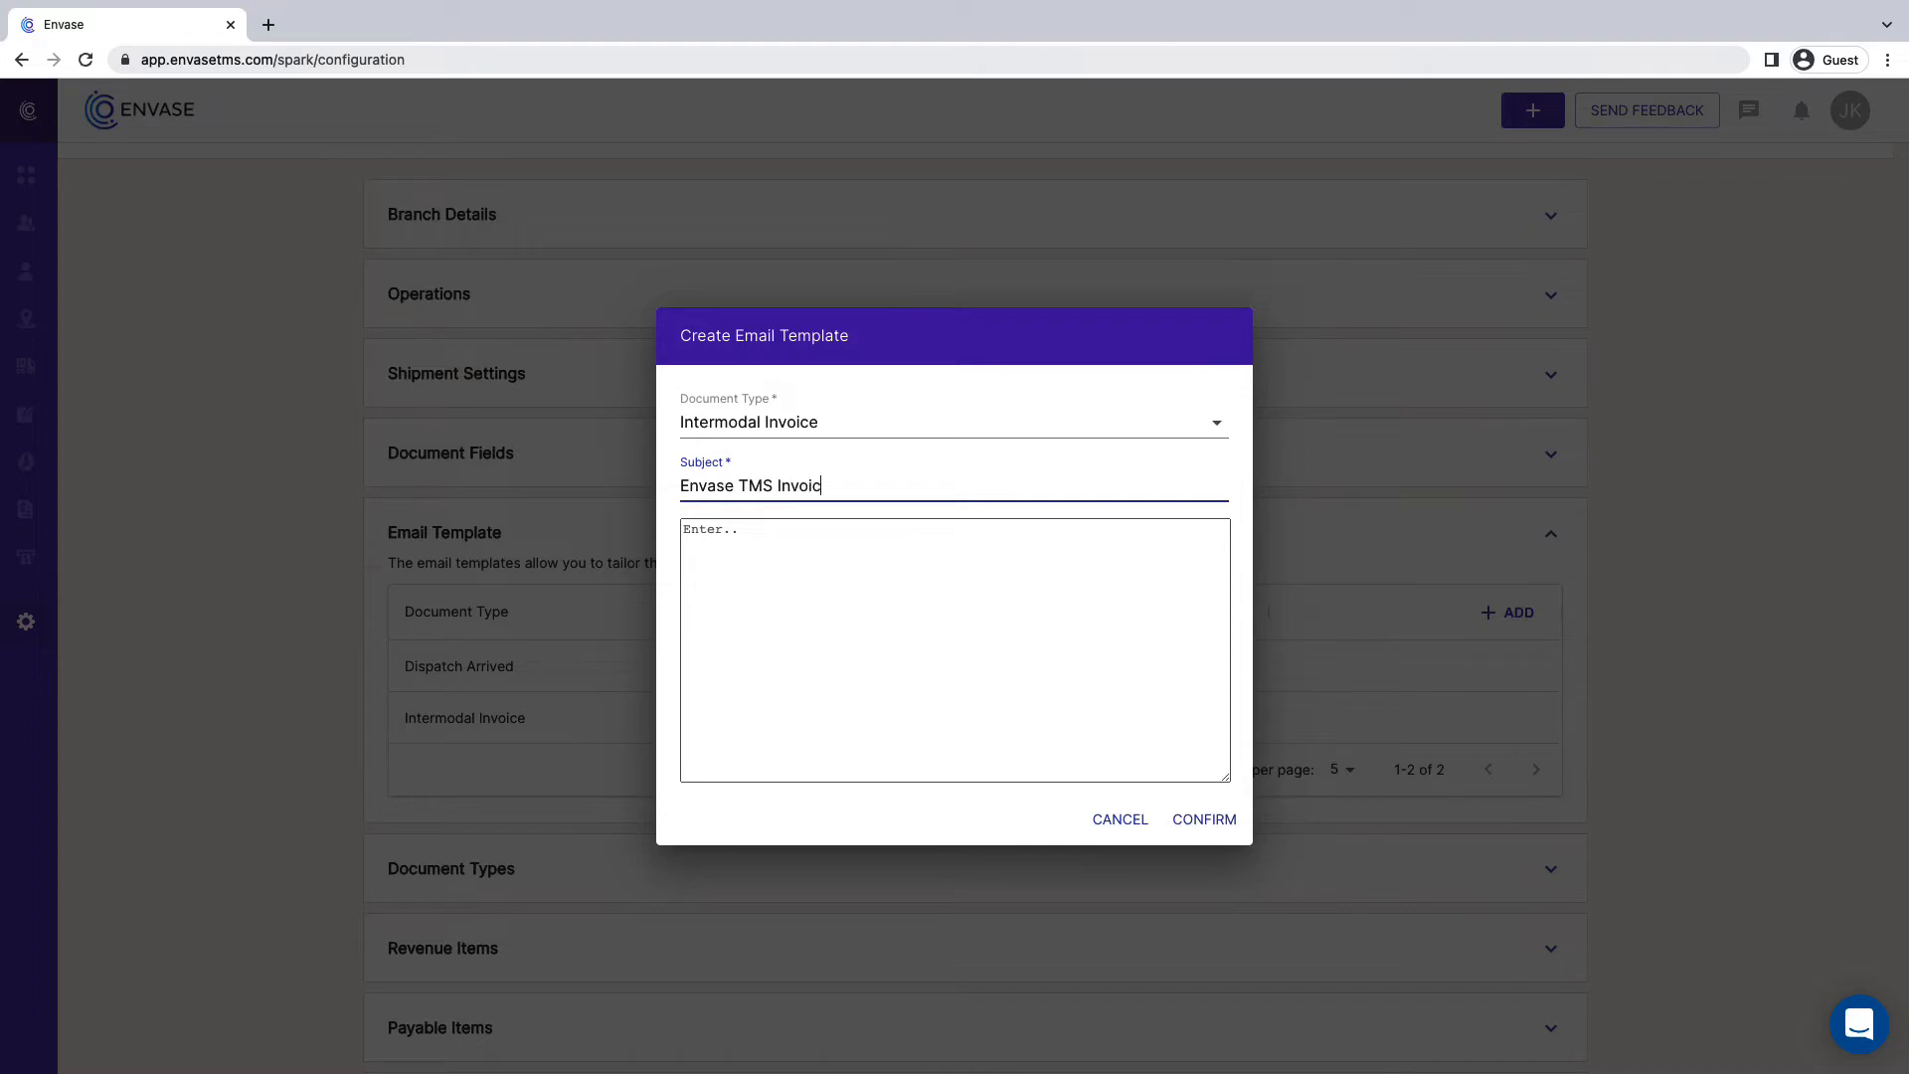
text(e)
- Enter the email body "Dear Customer, Please review the attached invoice. Thank you for your service." and confirm the template
click(772, 541)
text(Dear Customer,  Please review the attached invoice.  Thank you for your service.)
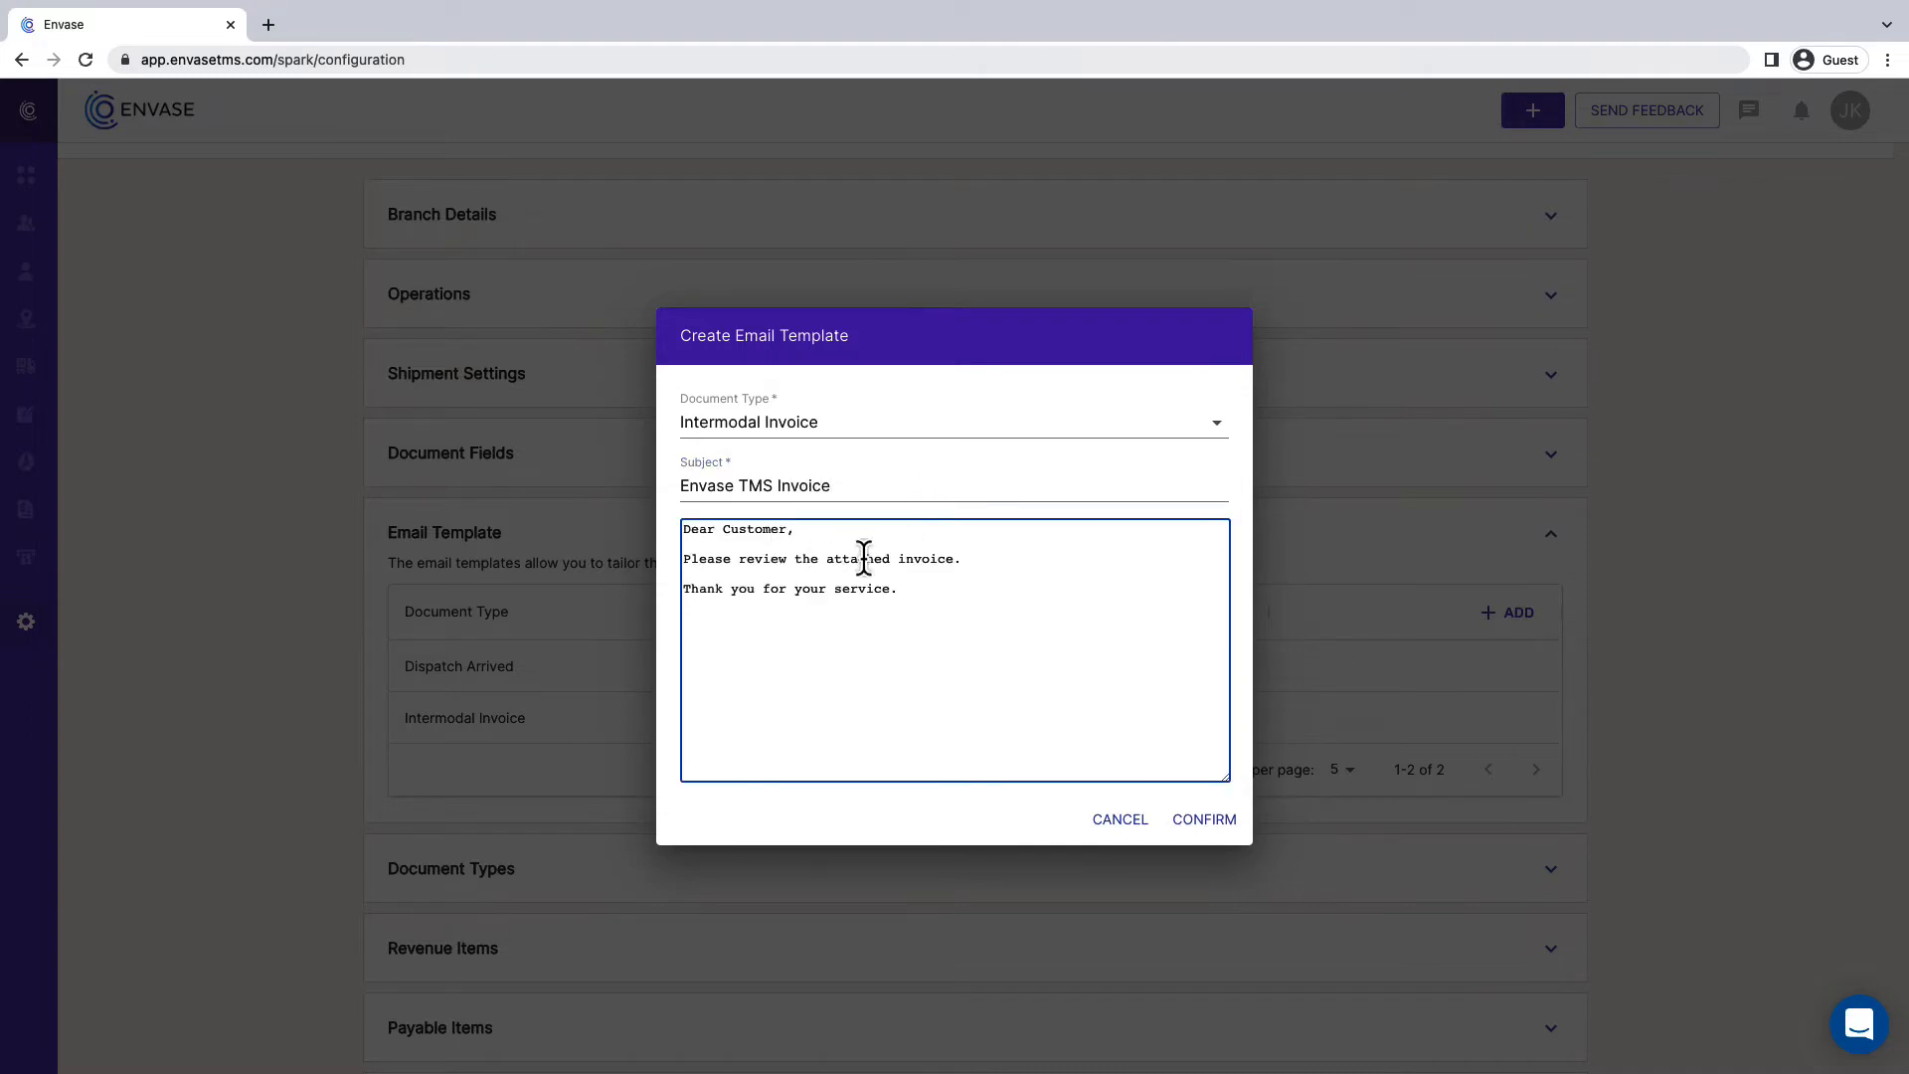
click(1223, 831)
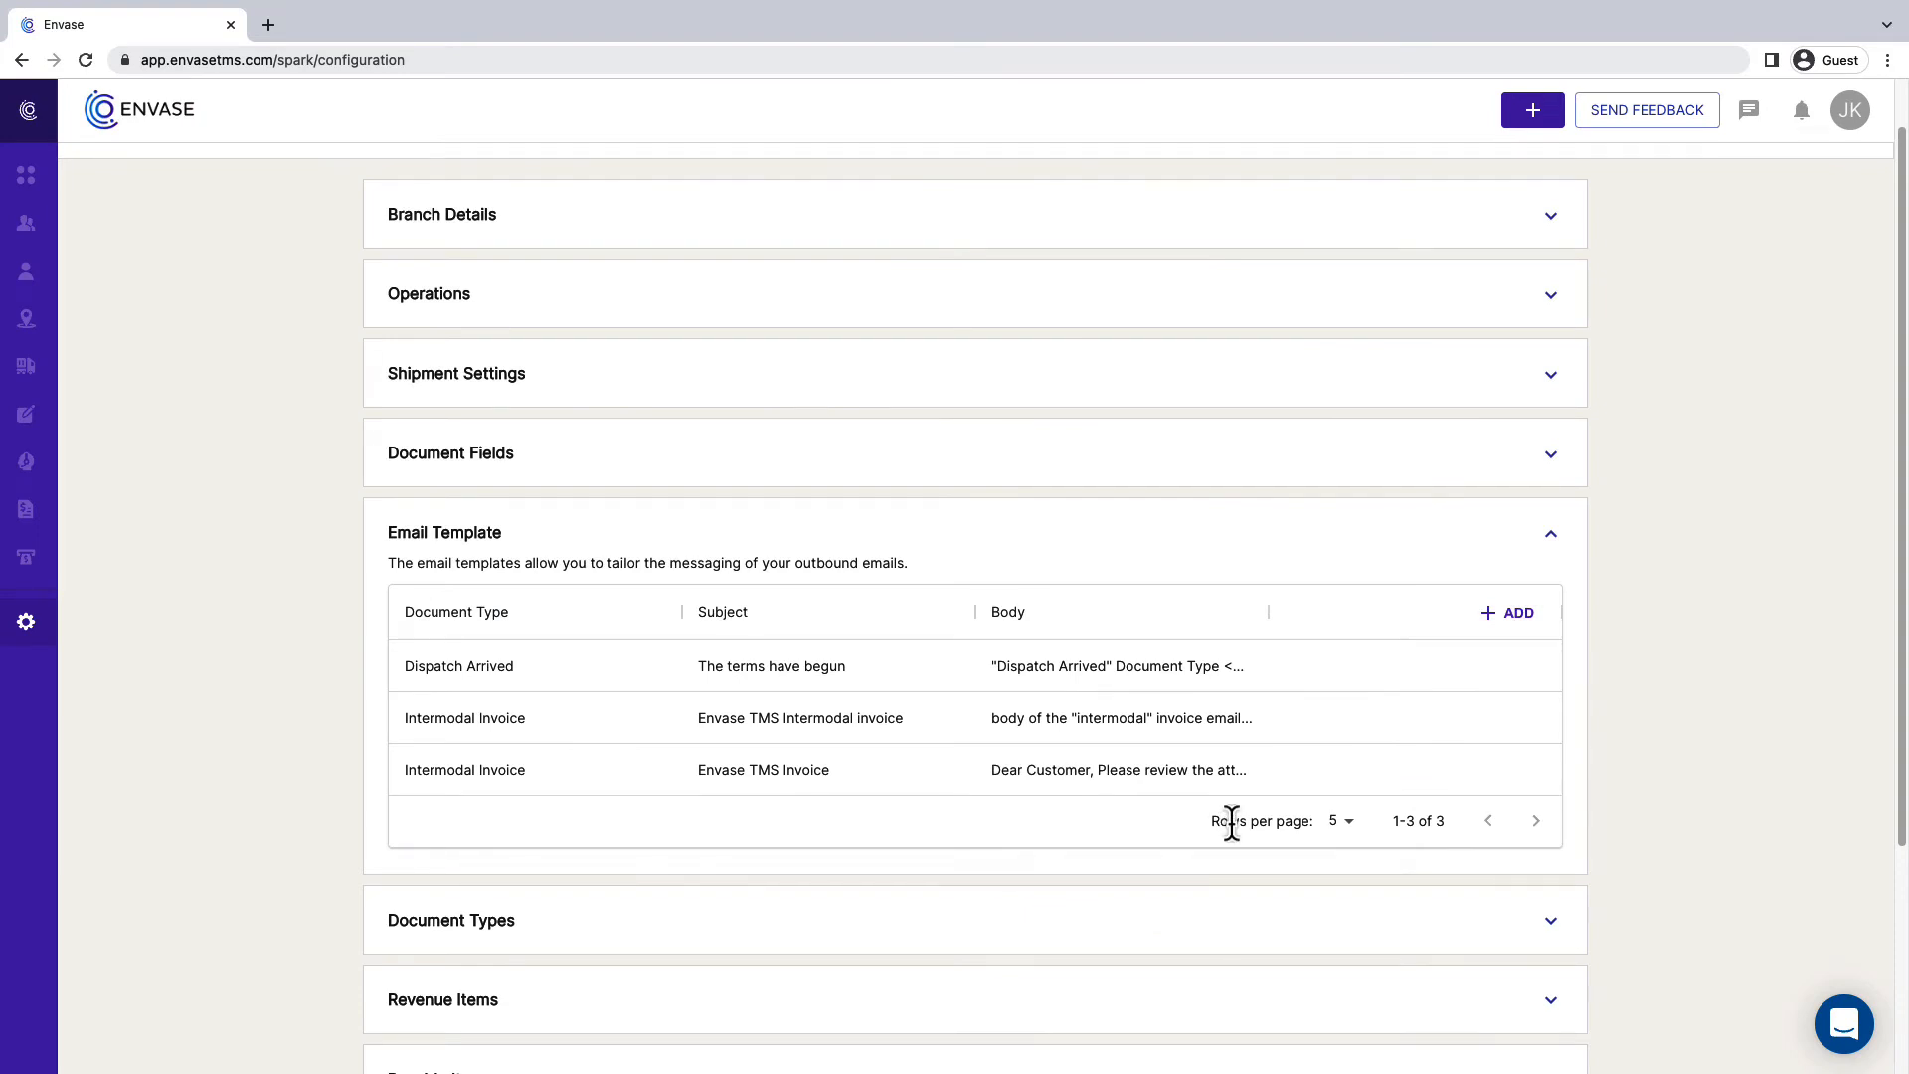
click(1552, 537)
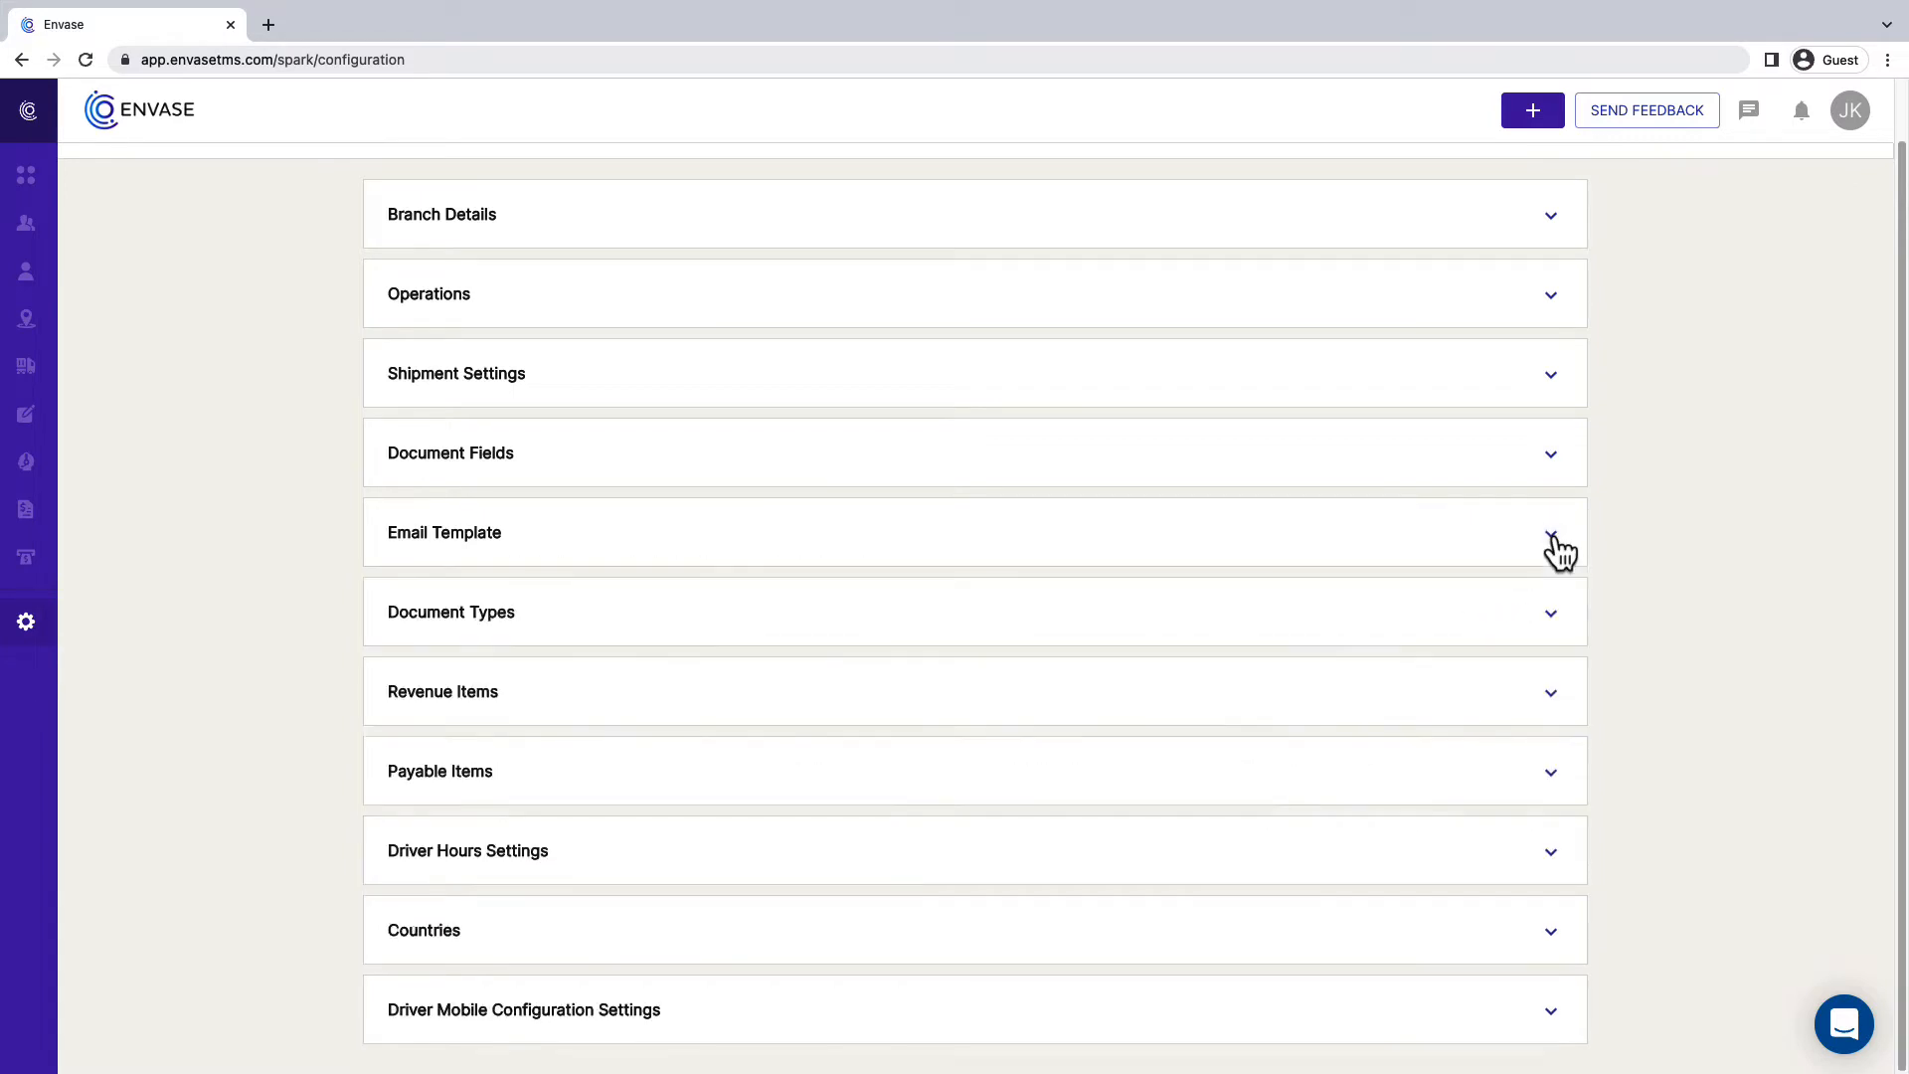
- Review the existing document types and create one named "Delivery Order" in the IntermodalOrder category with Include In Invoice enabled
click(1554, 622)
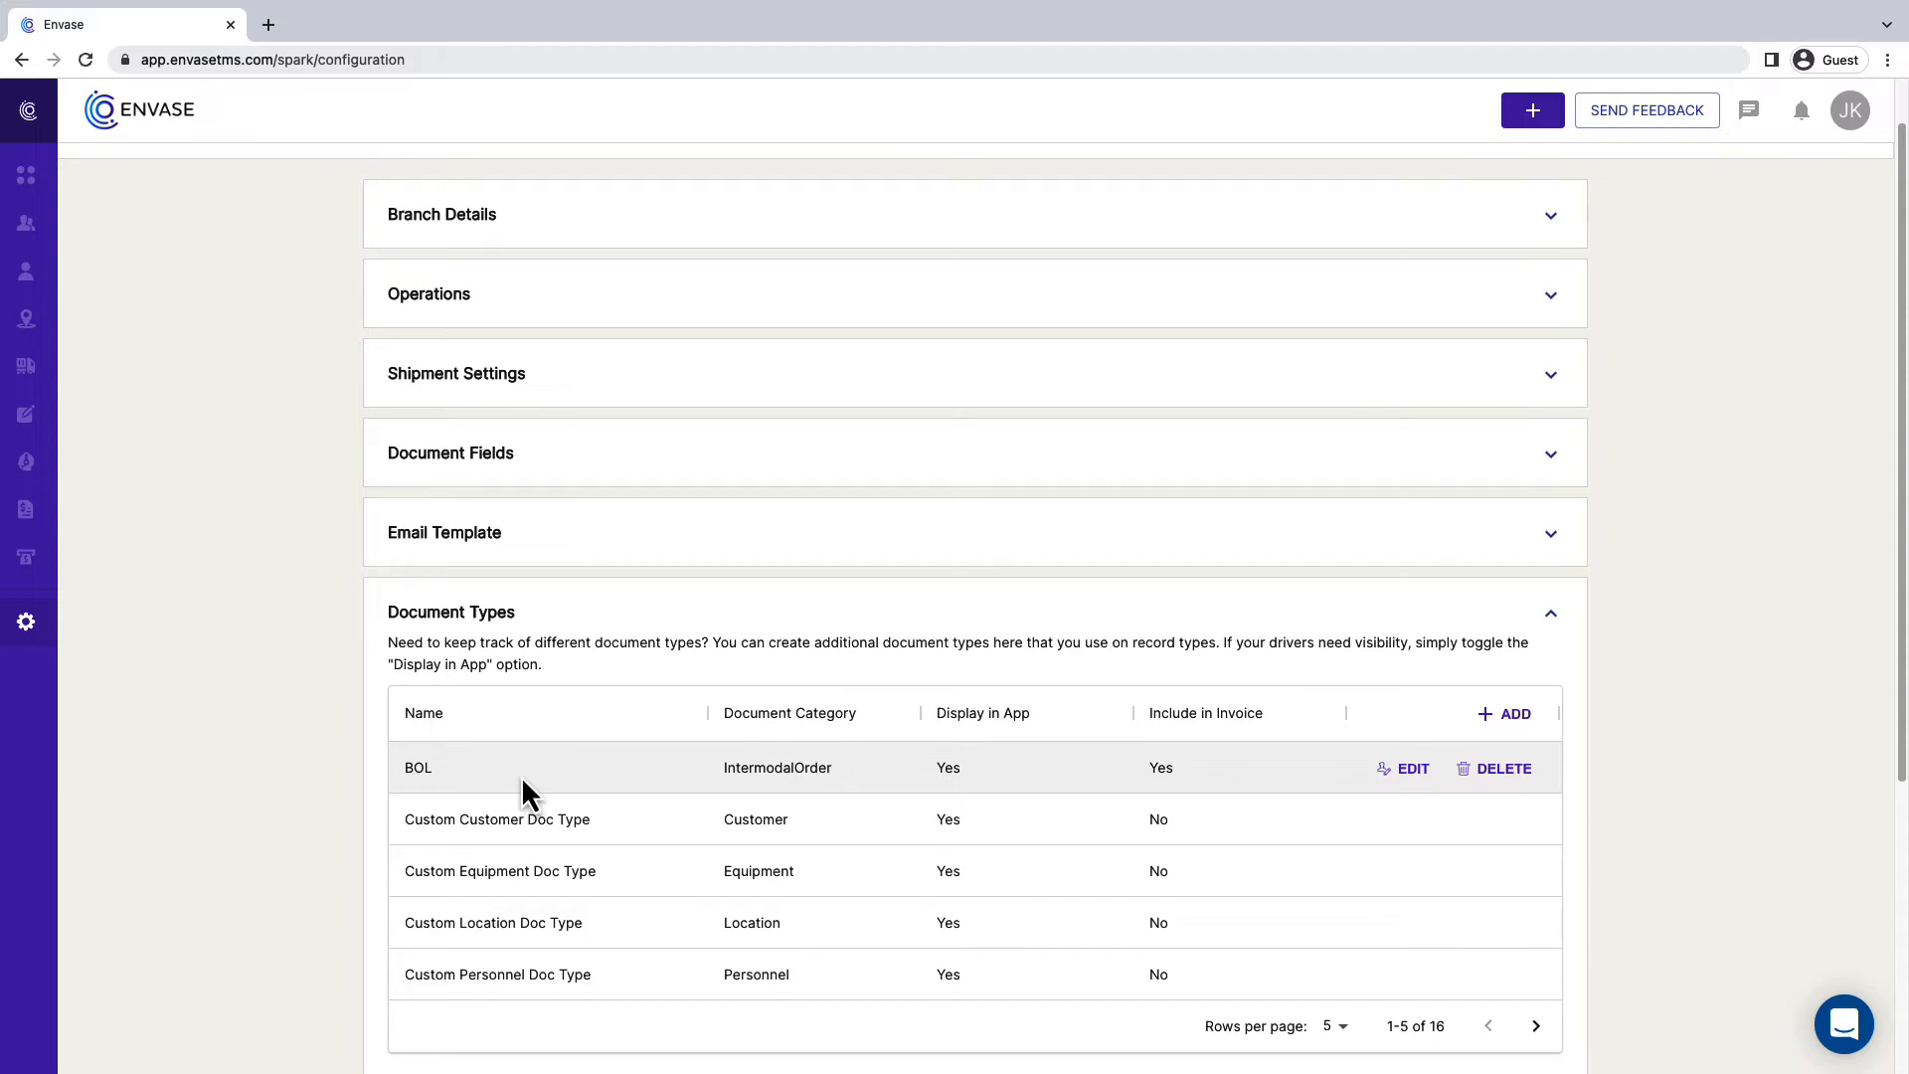
click(1531, 1030)
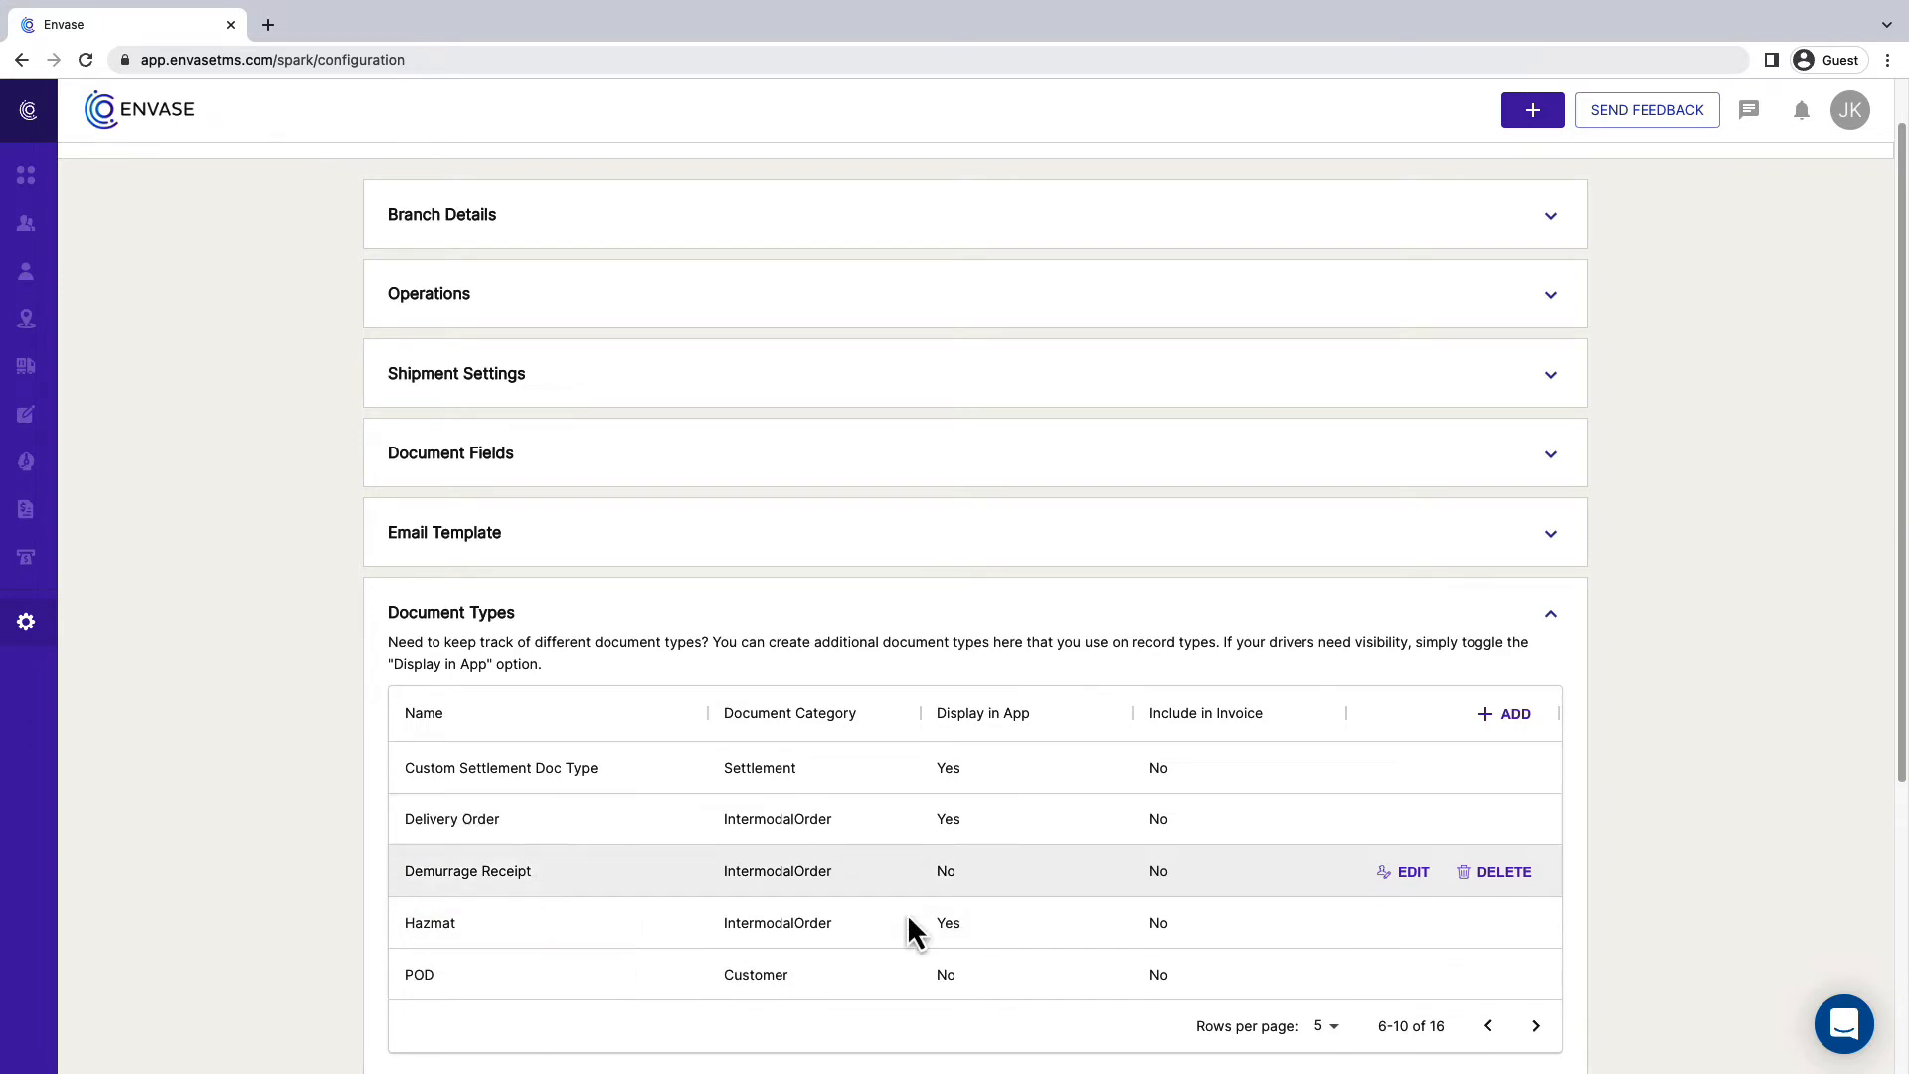
click(1536, 1027)
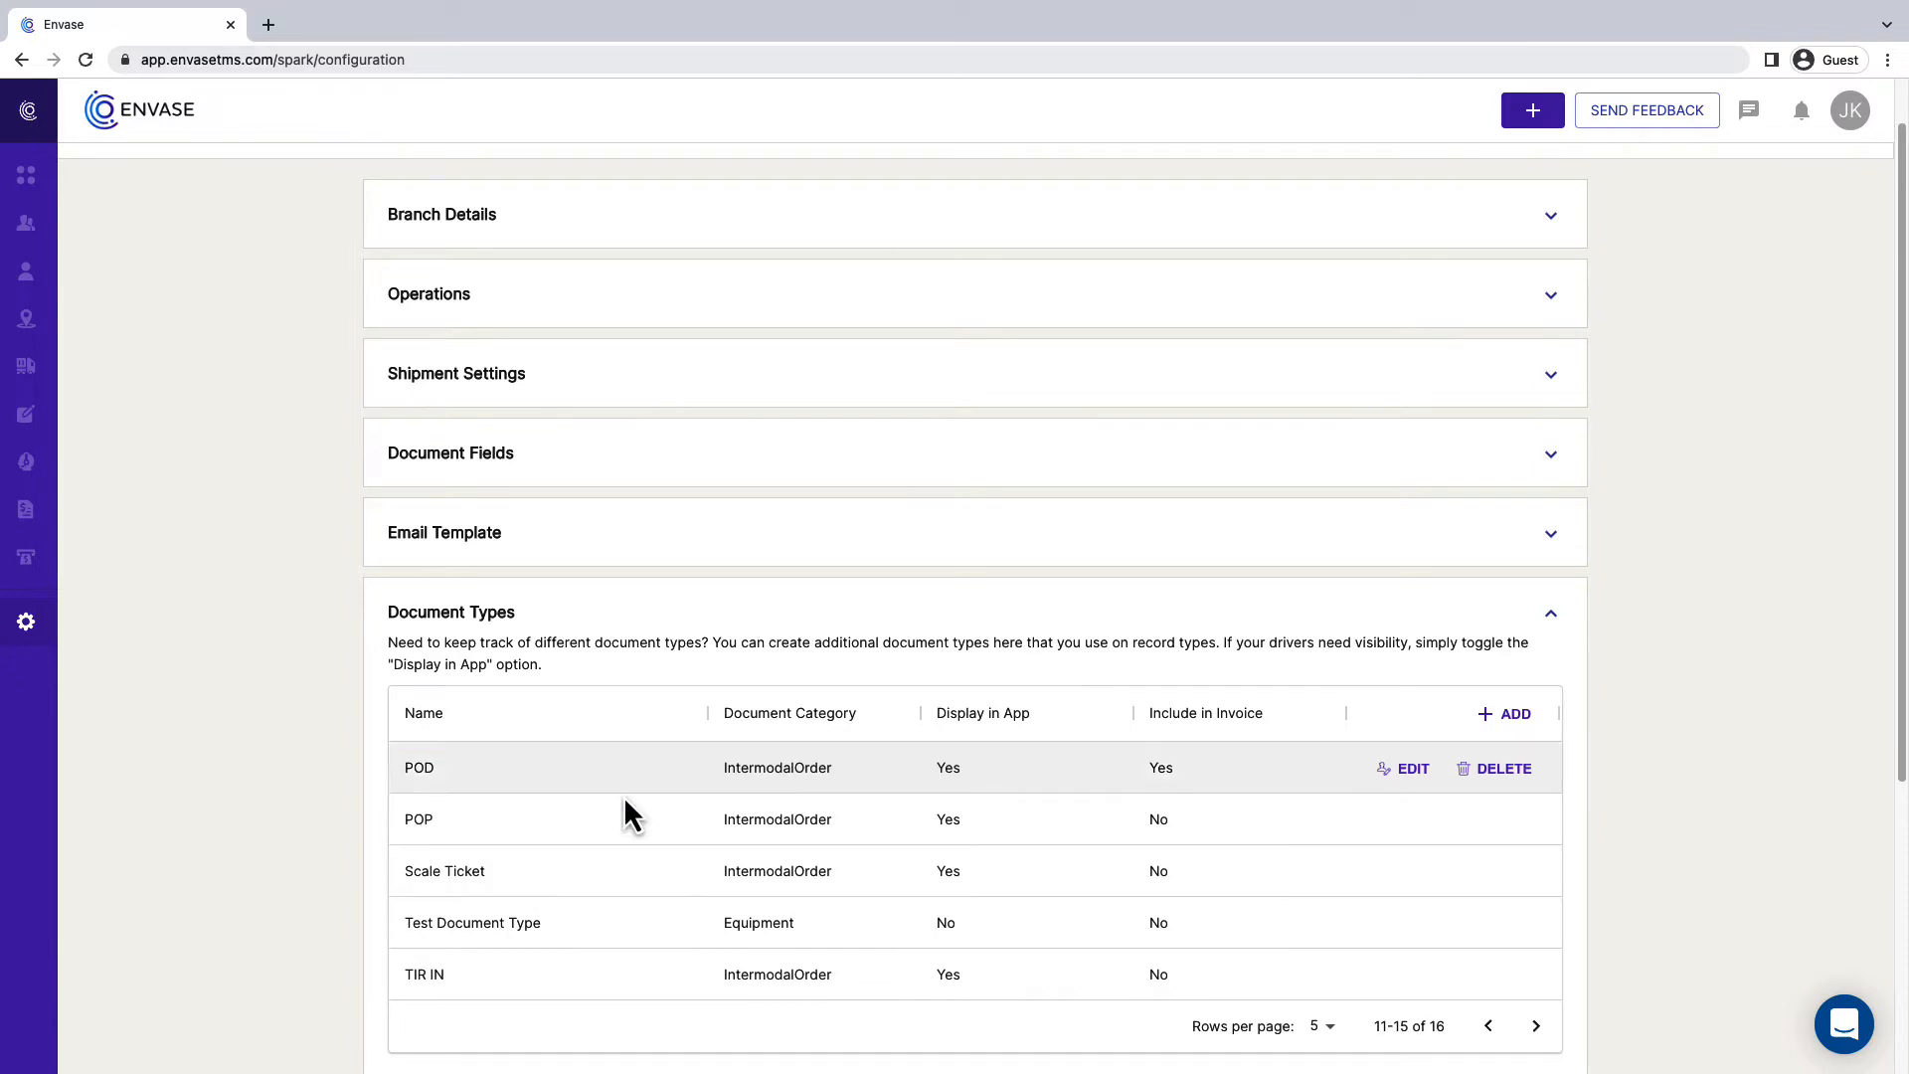
click(1537, 1025)
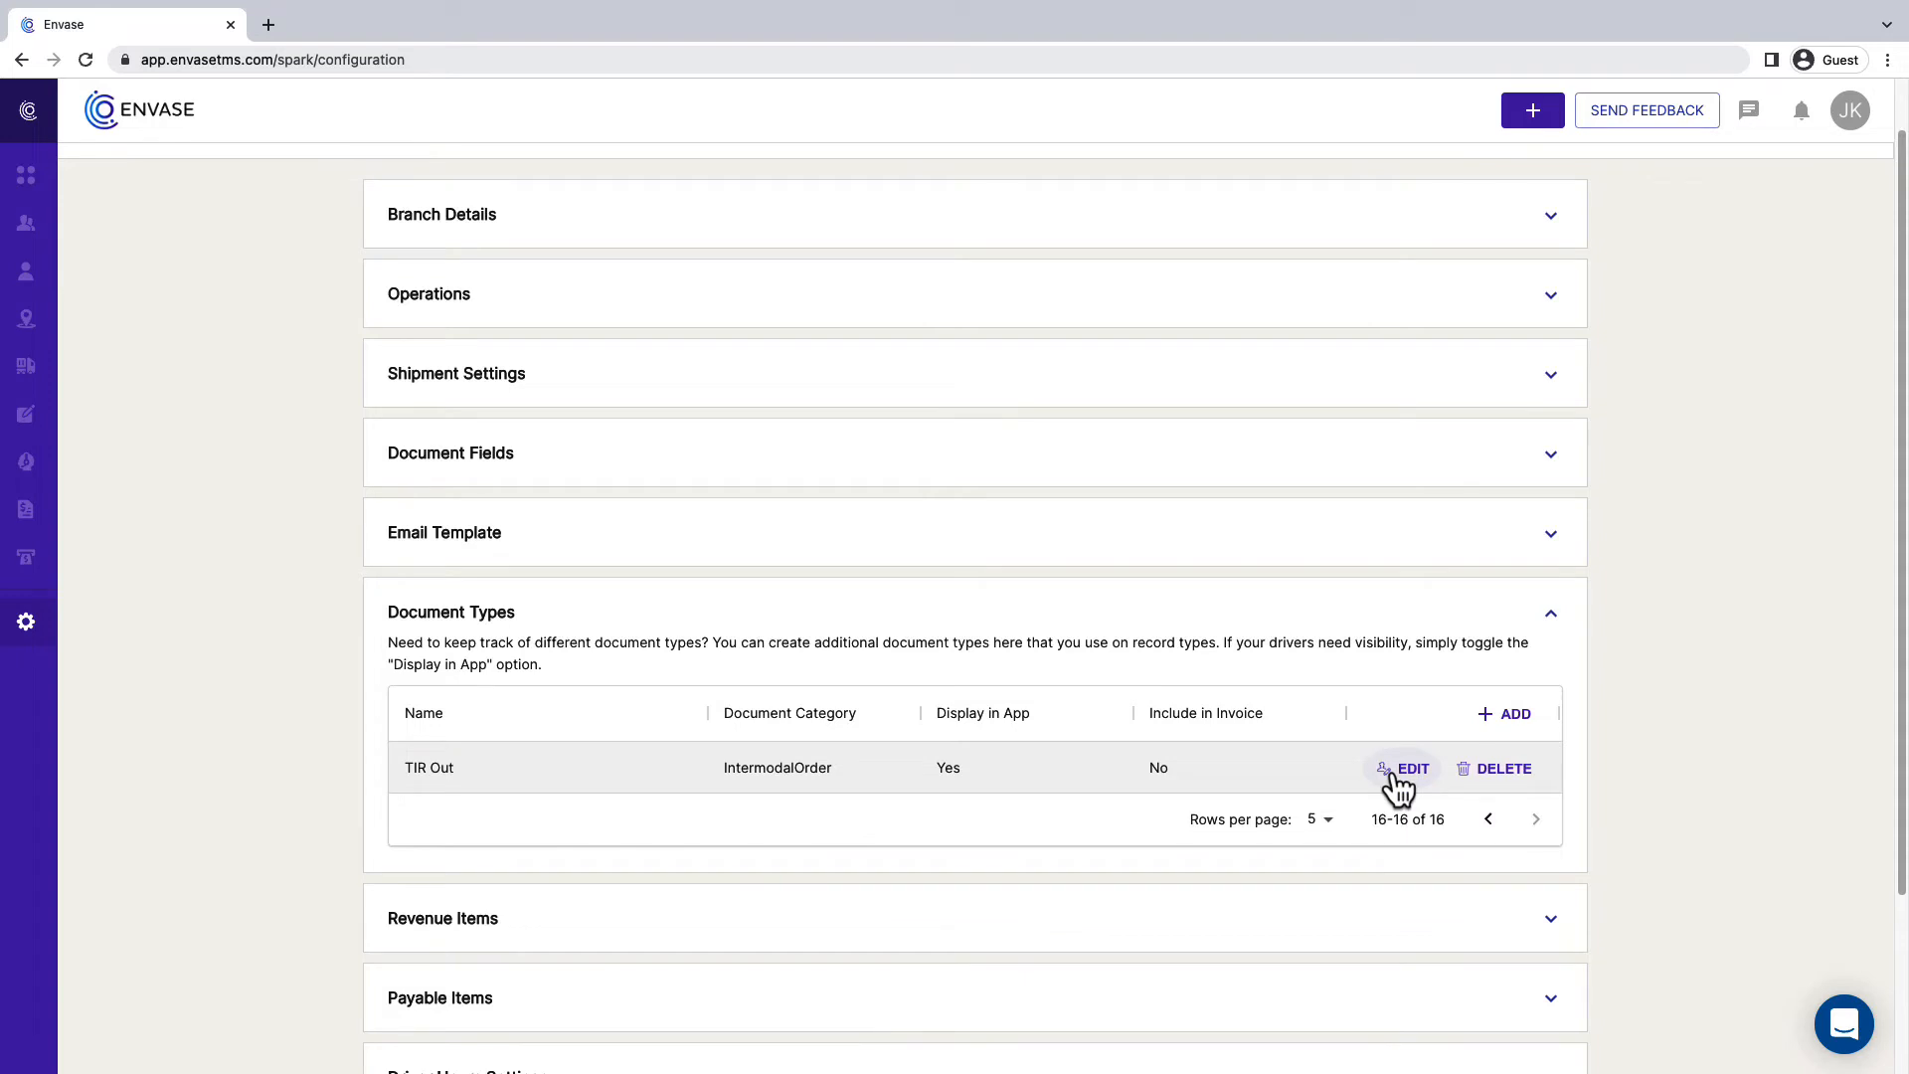
click(1497, 726)
text(D)
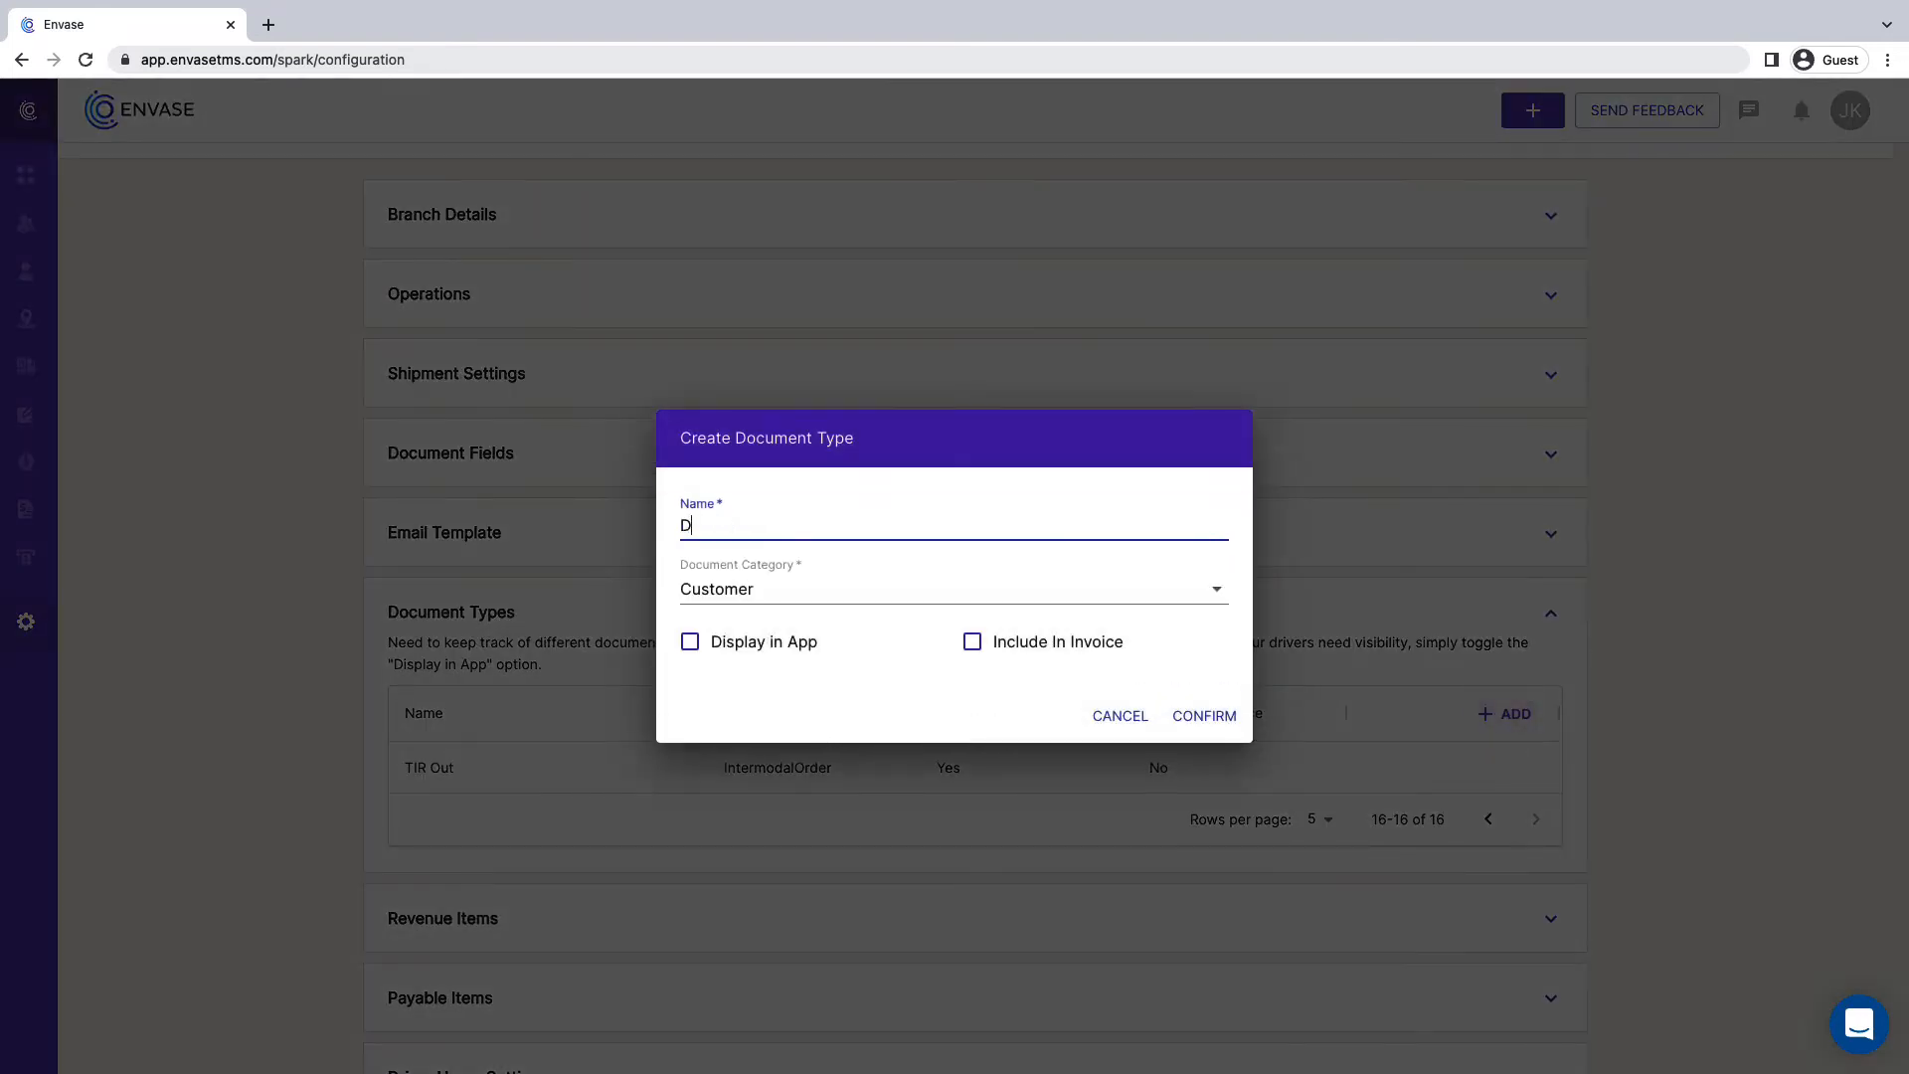
text(elivery Order)
click(1221, 596)
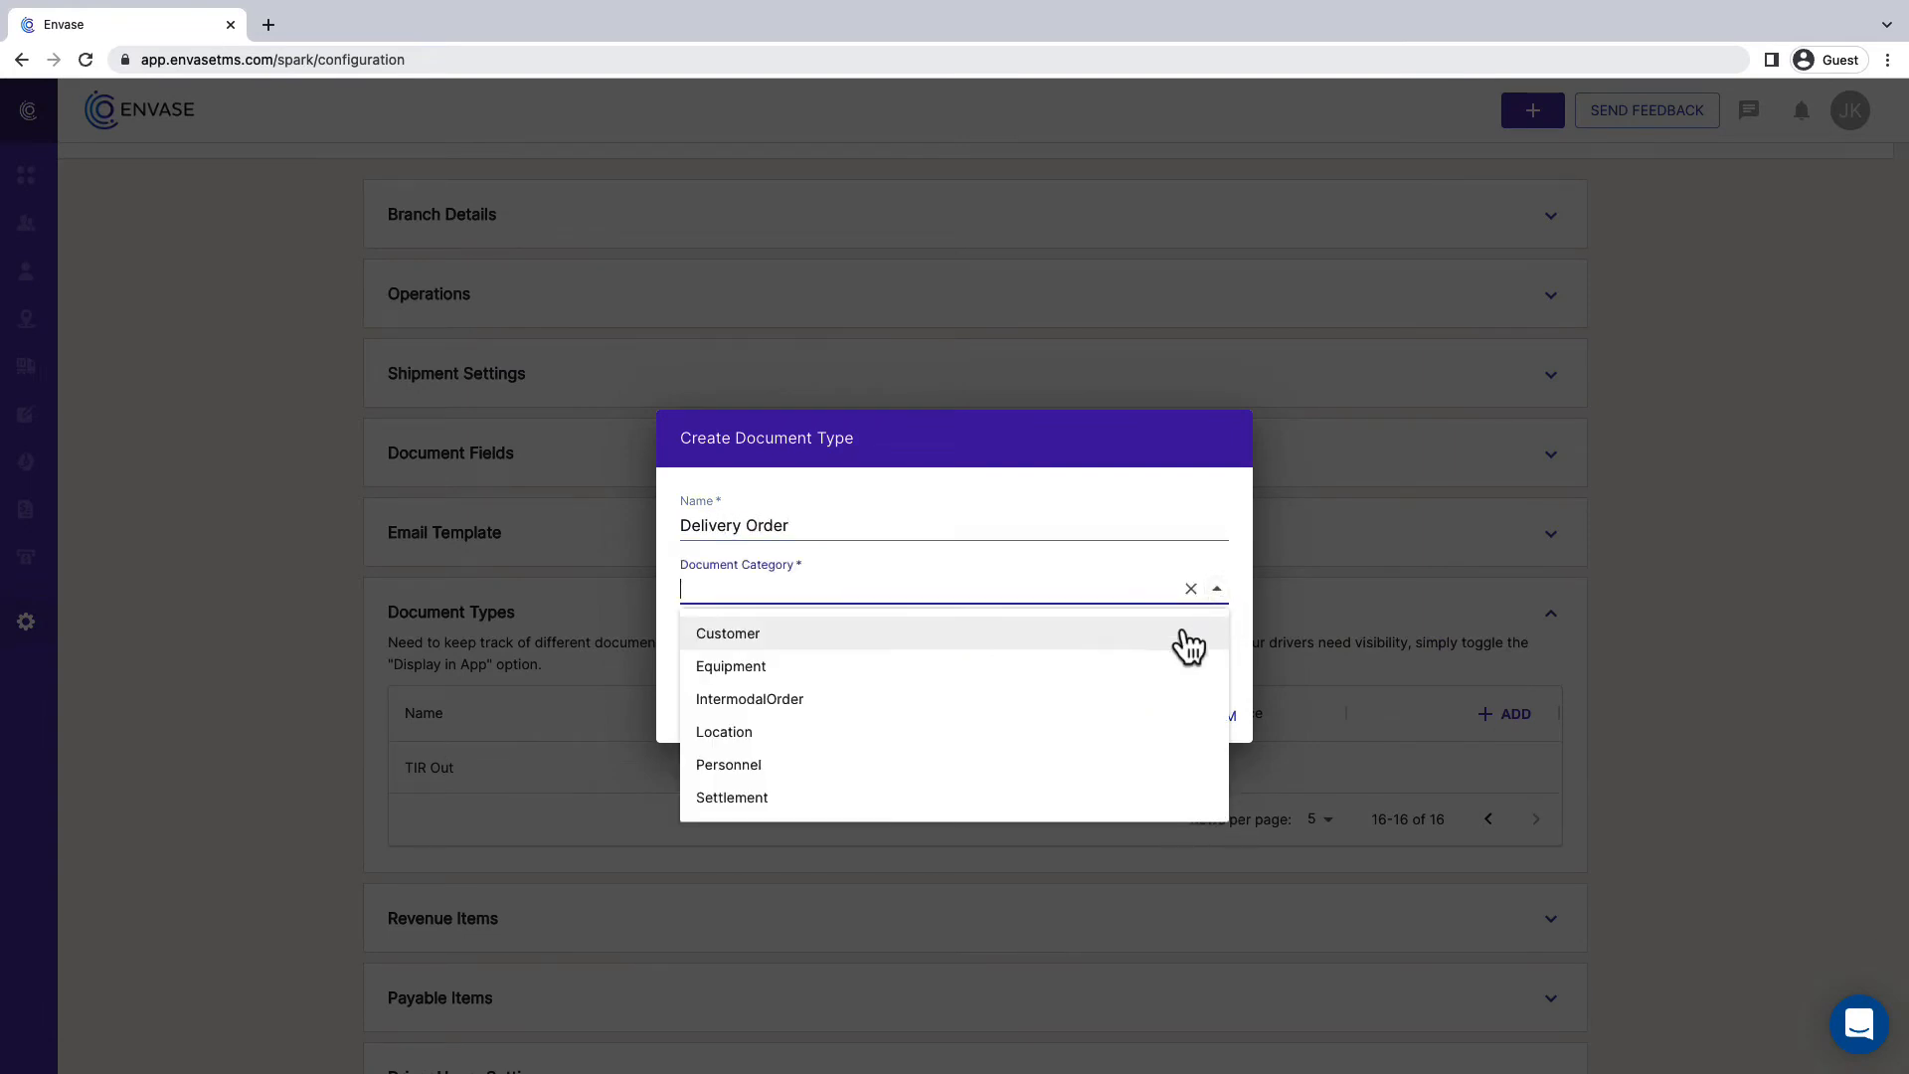
click(1088, 699)
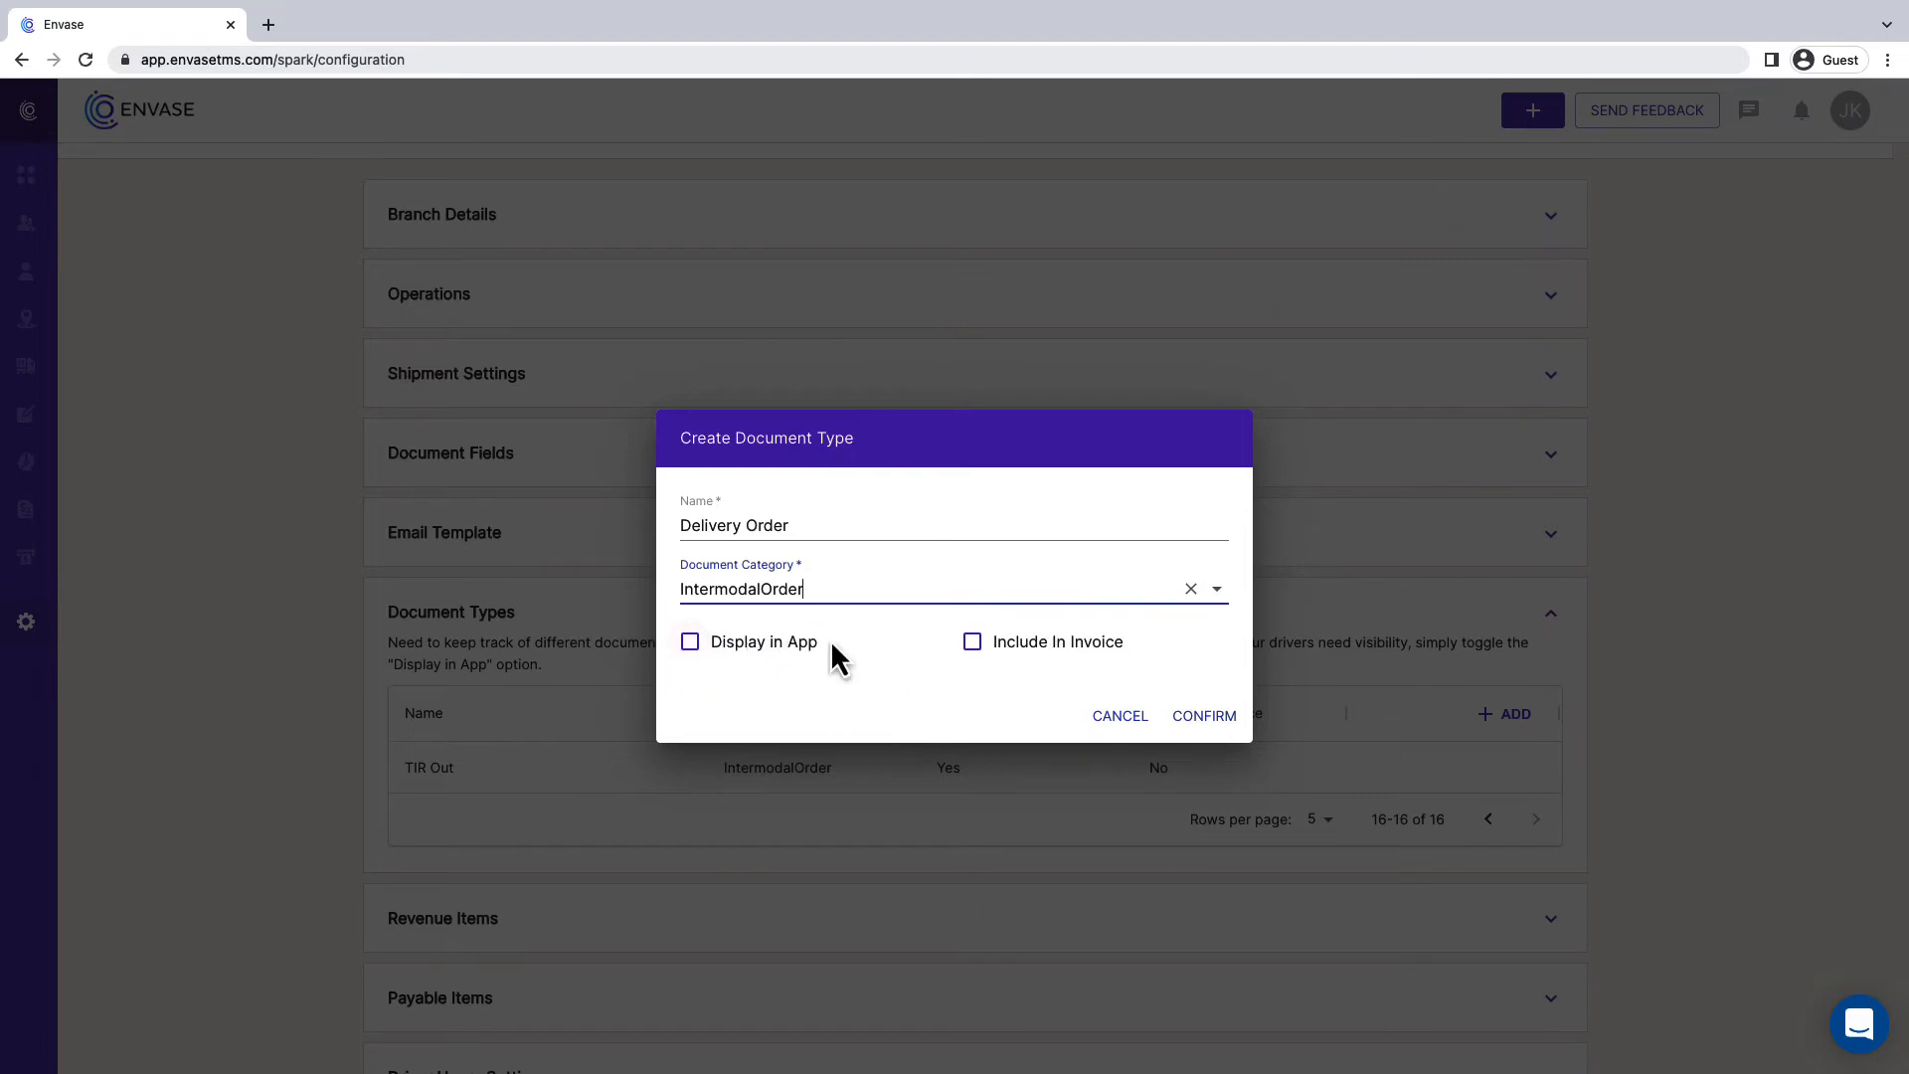
click(1002, 654)
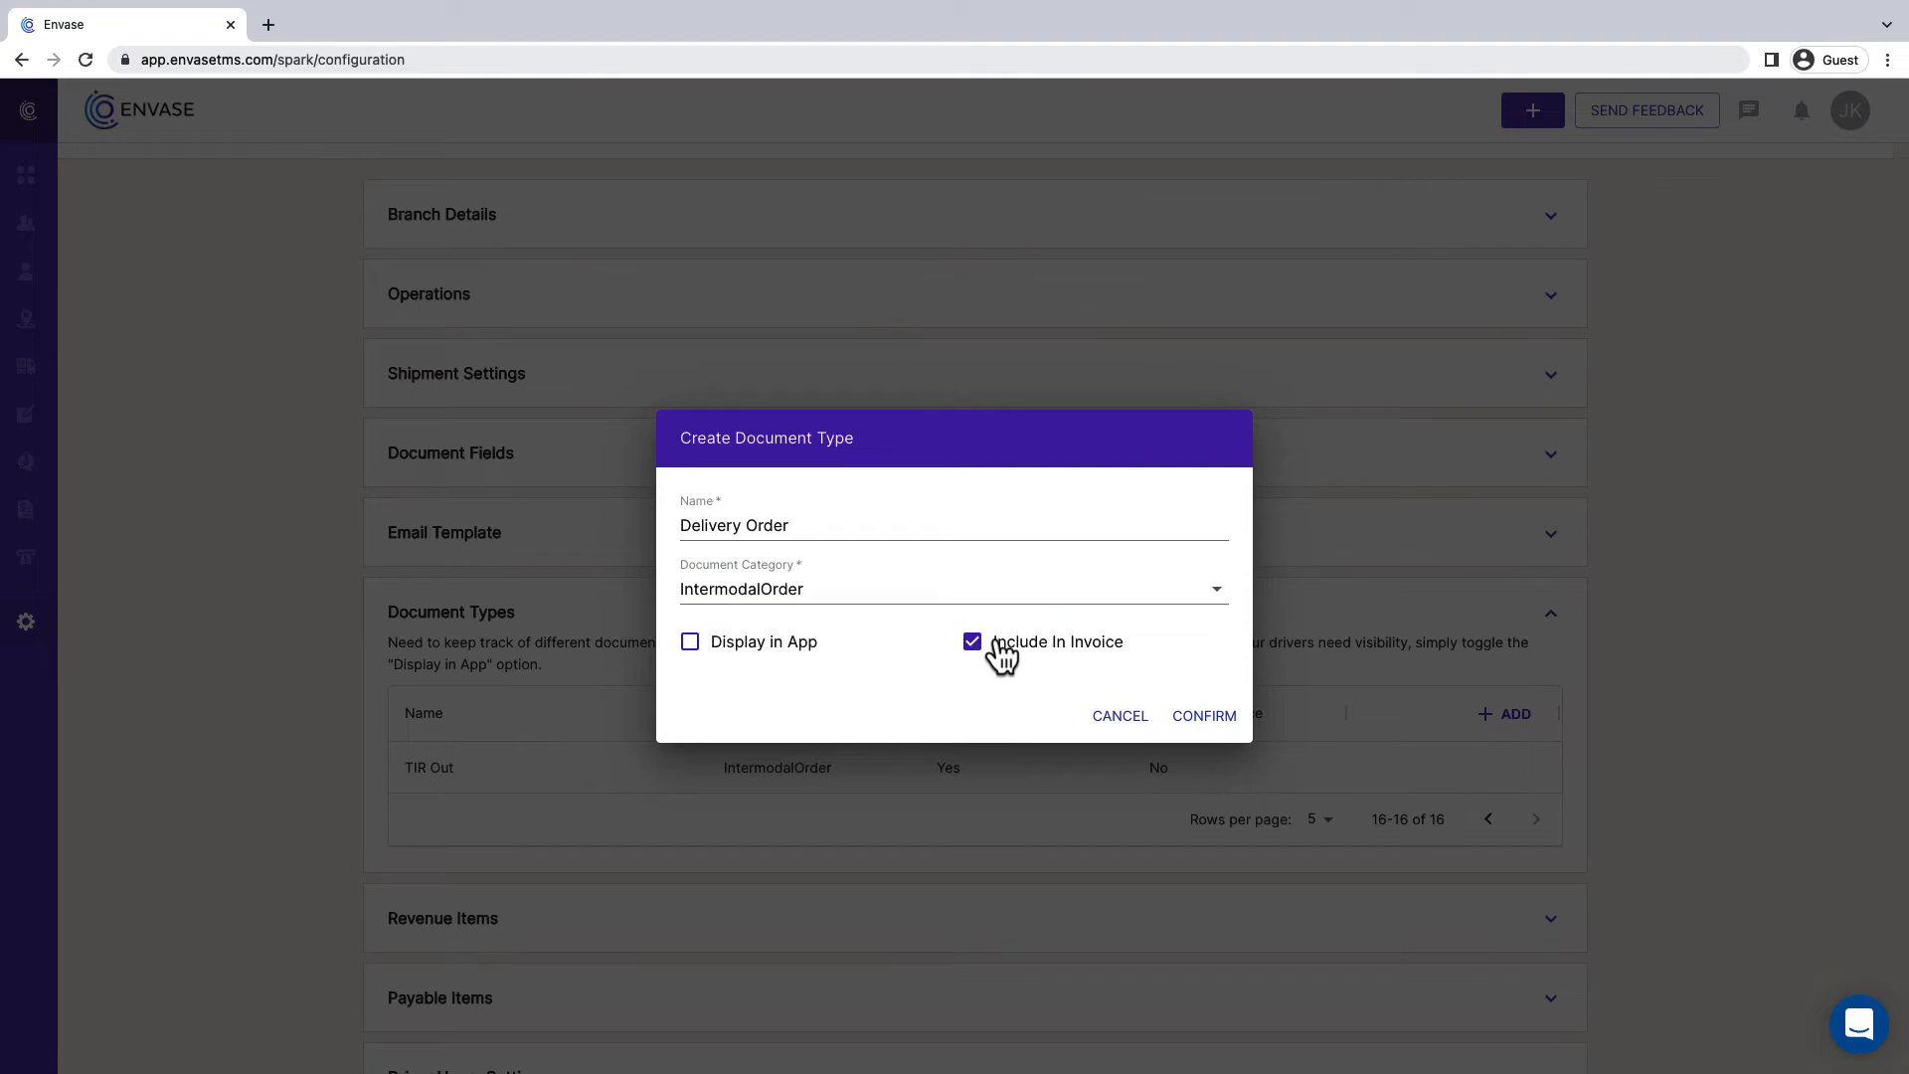
click(1205, 718)
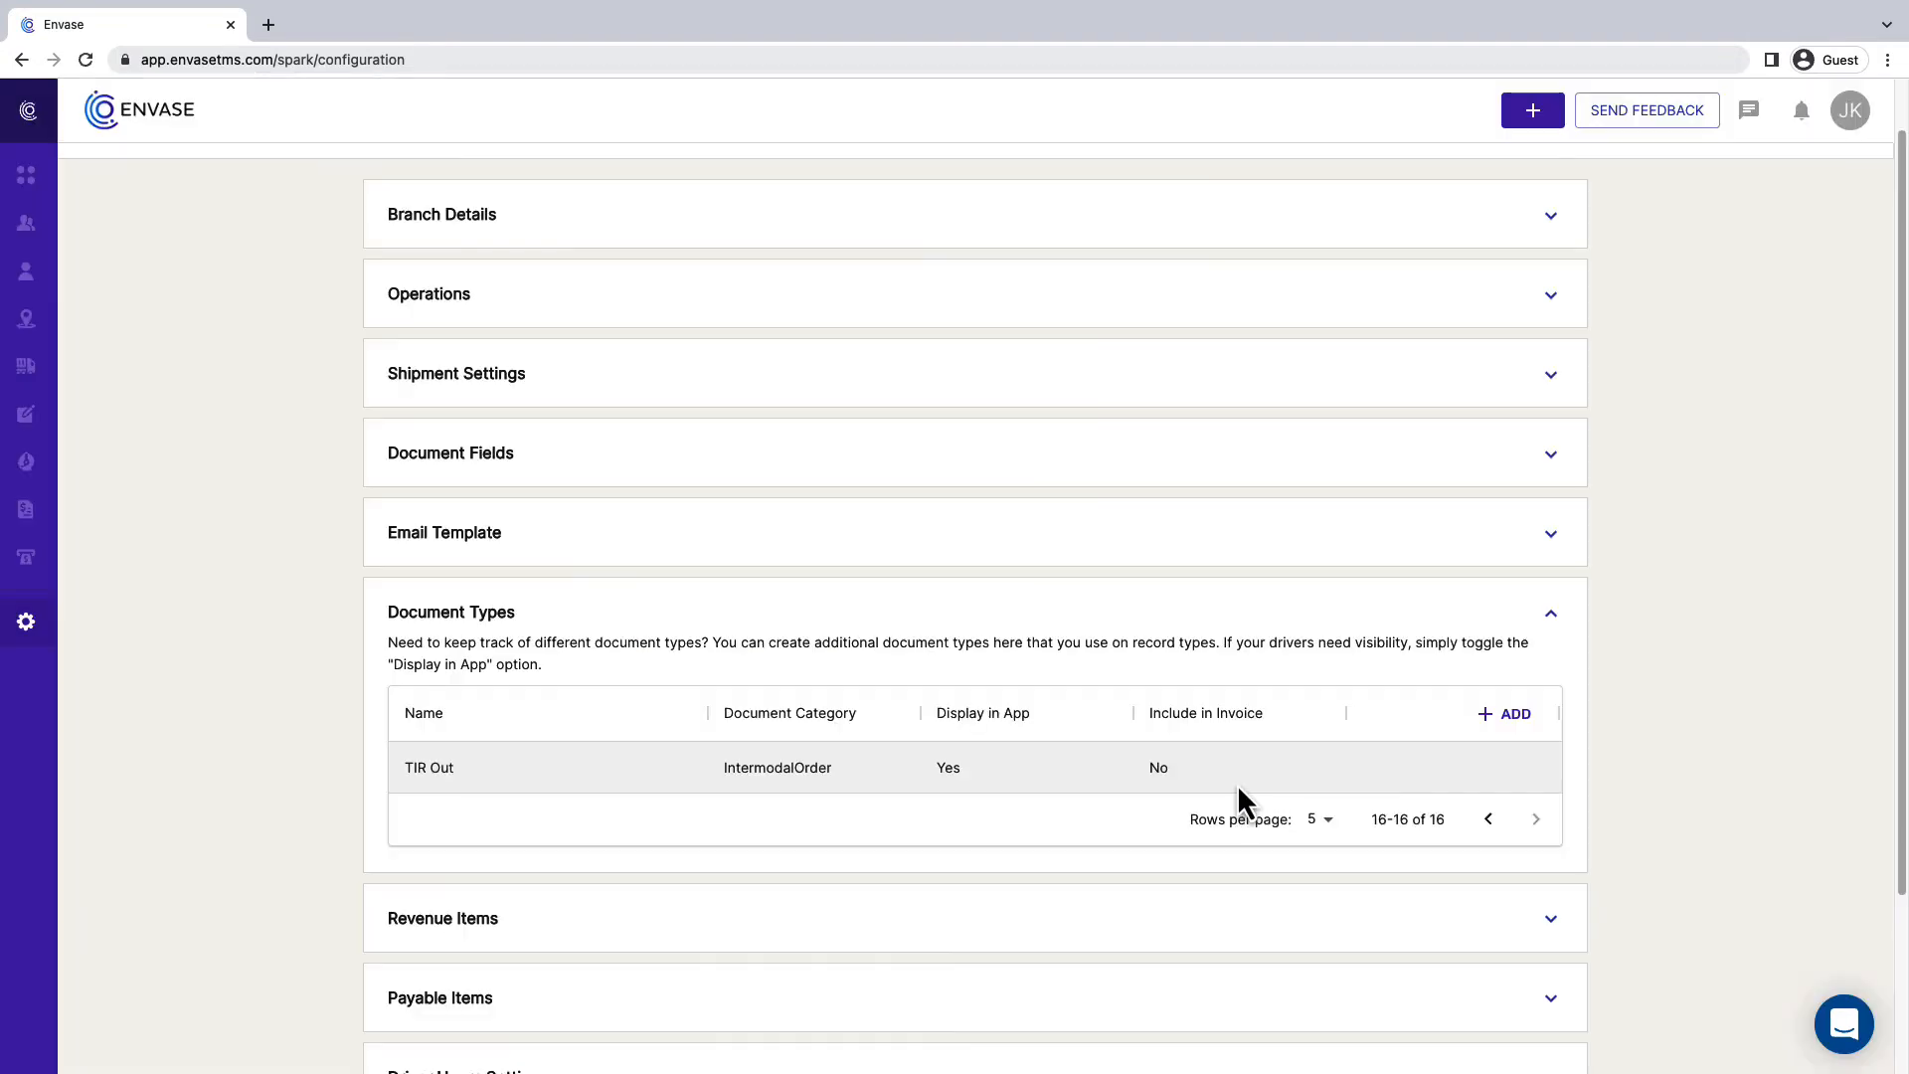
- Start a new revenue item named "PrePull 200" with the description "PrePull Charge"
click(1551, 617)
click(1549, 694)
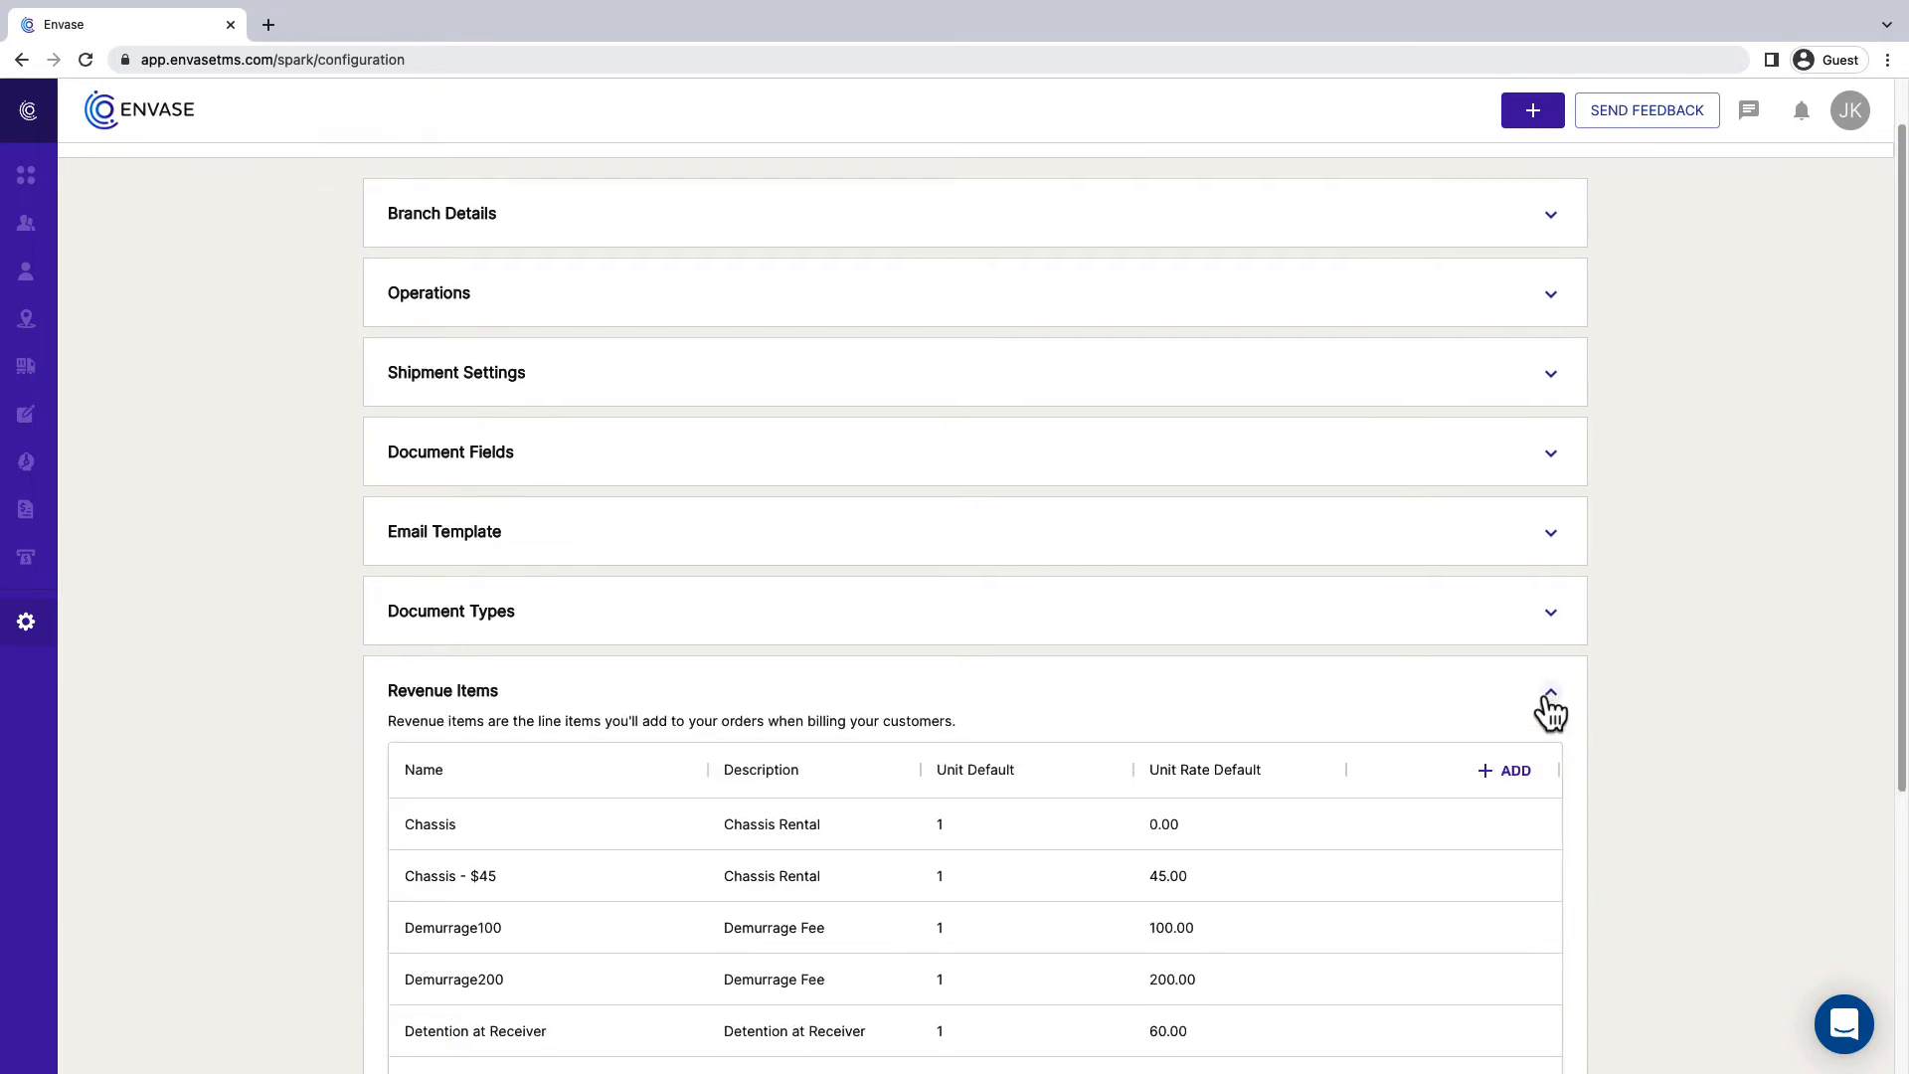
scroll(1551, 696, down, 2)
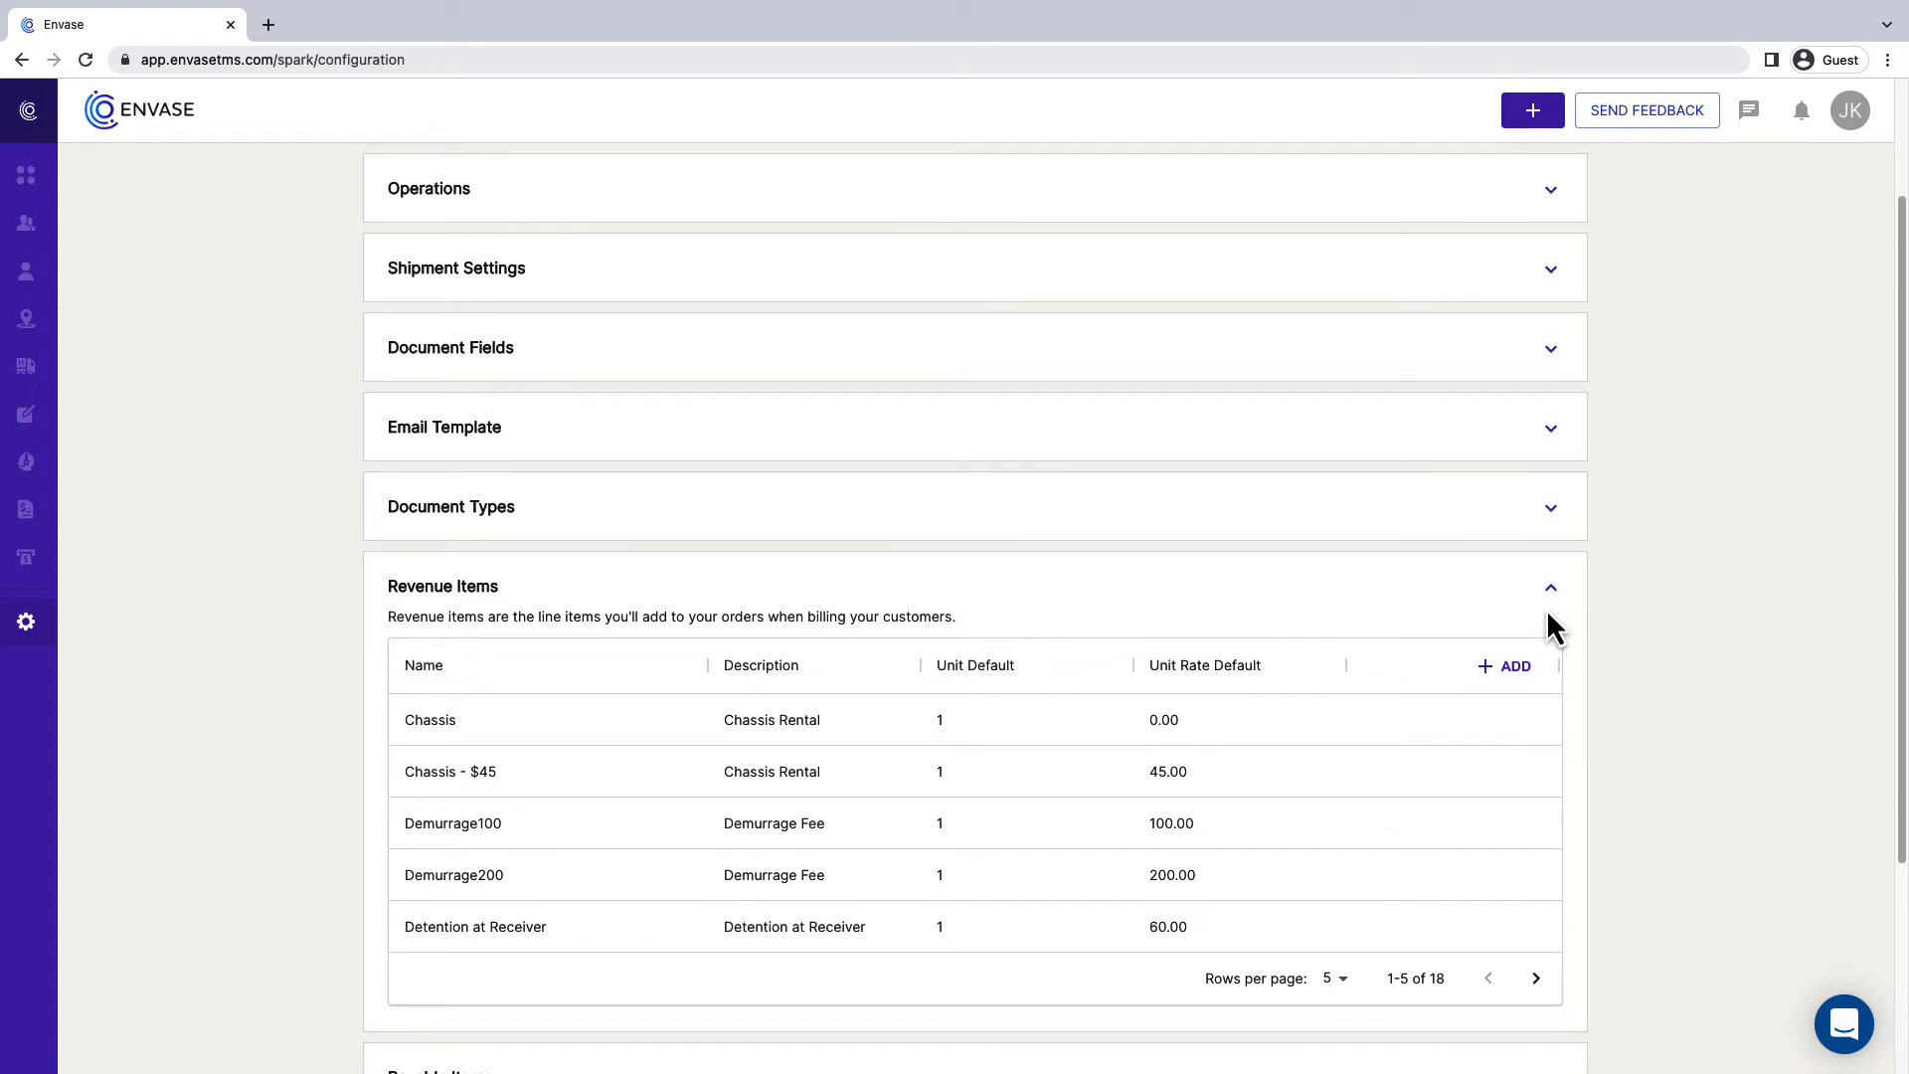
click(1497, 676)
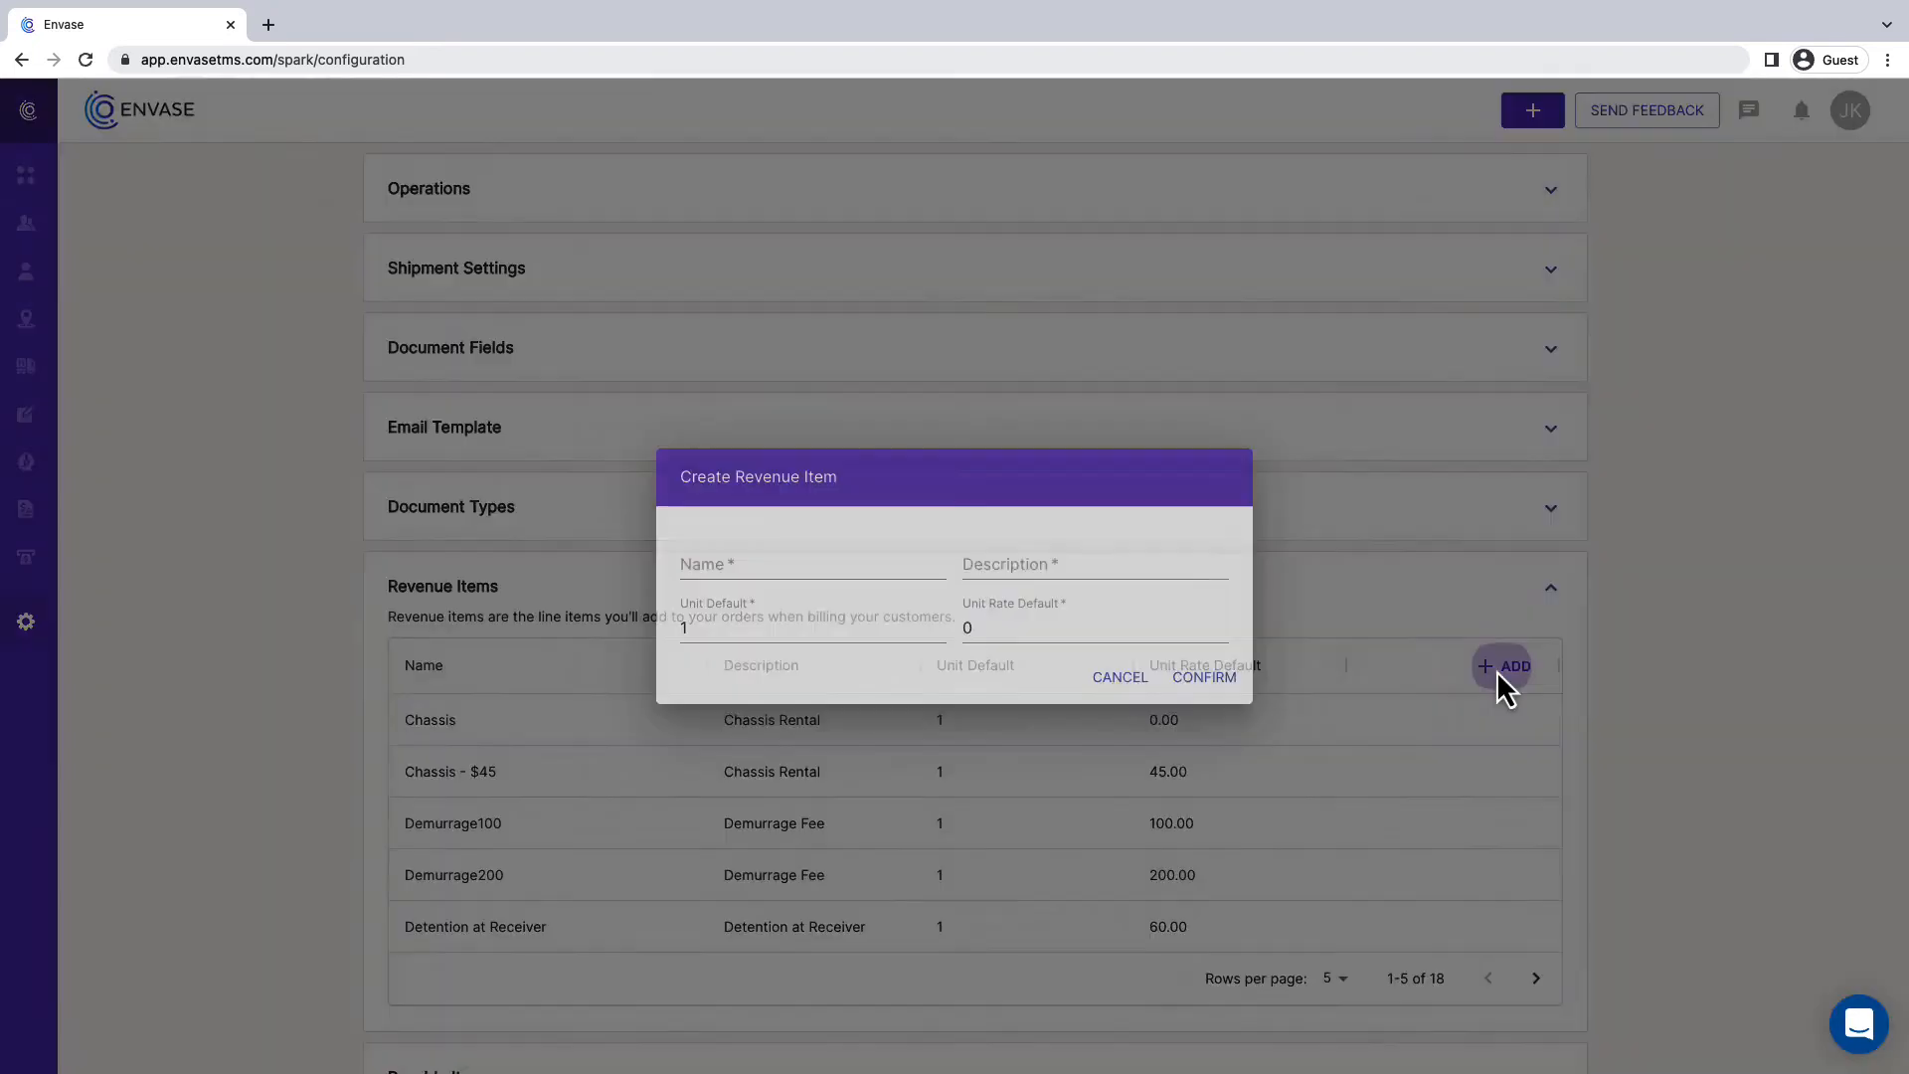
click(847, 563)
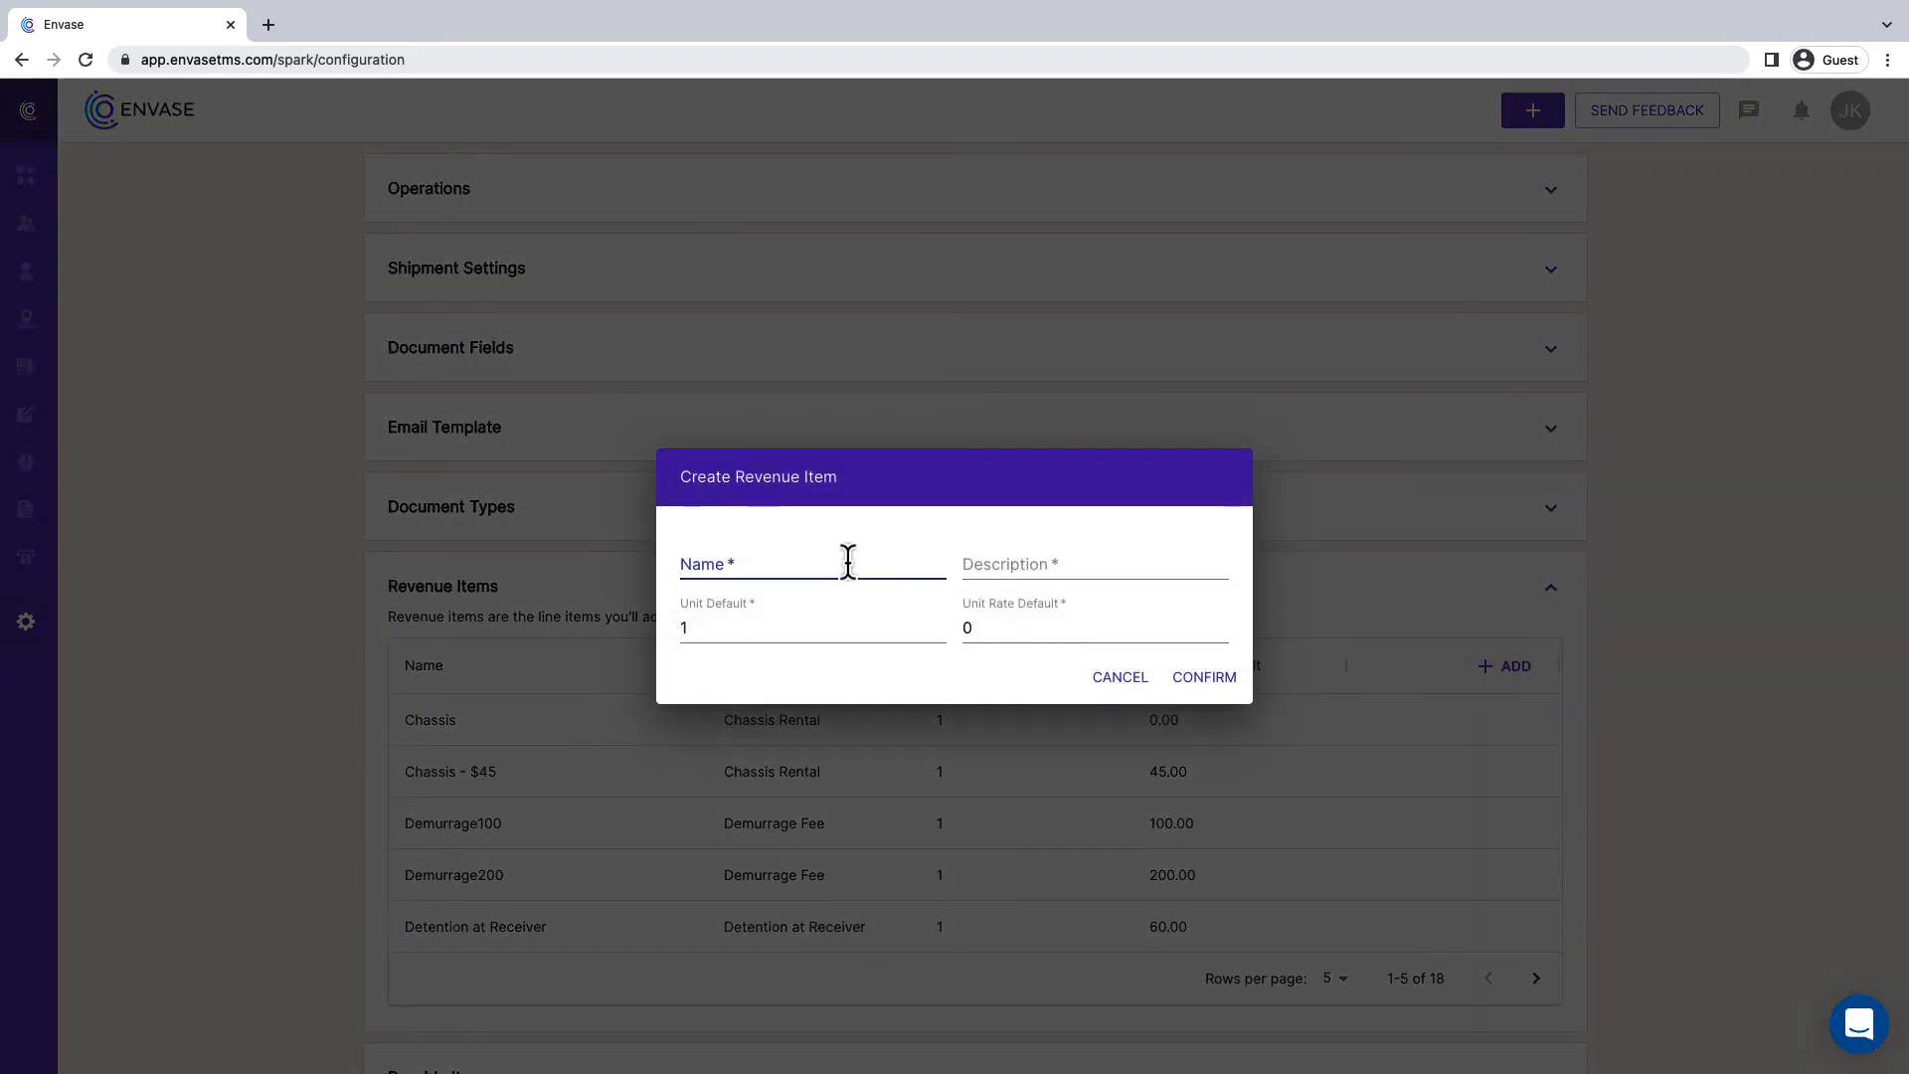
text(PrePull 200)
click(1014, 563)
text(PrePul)
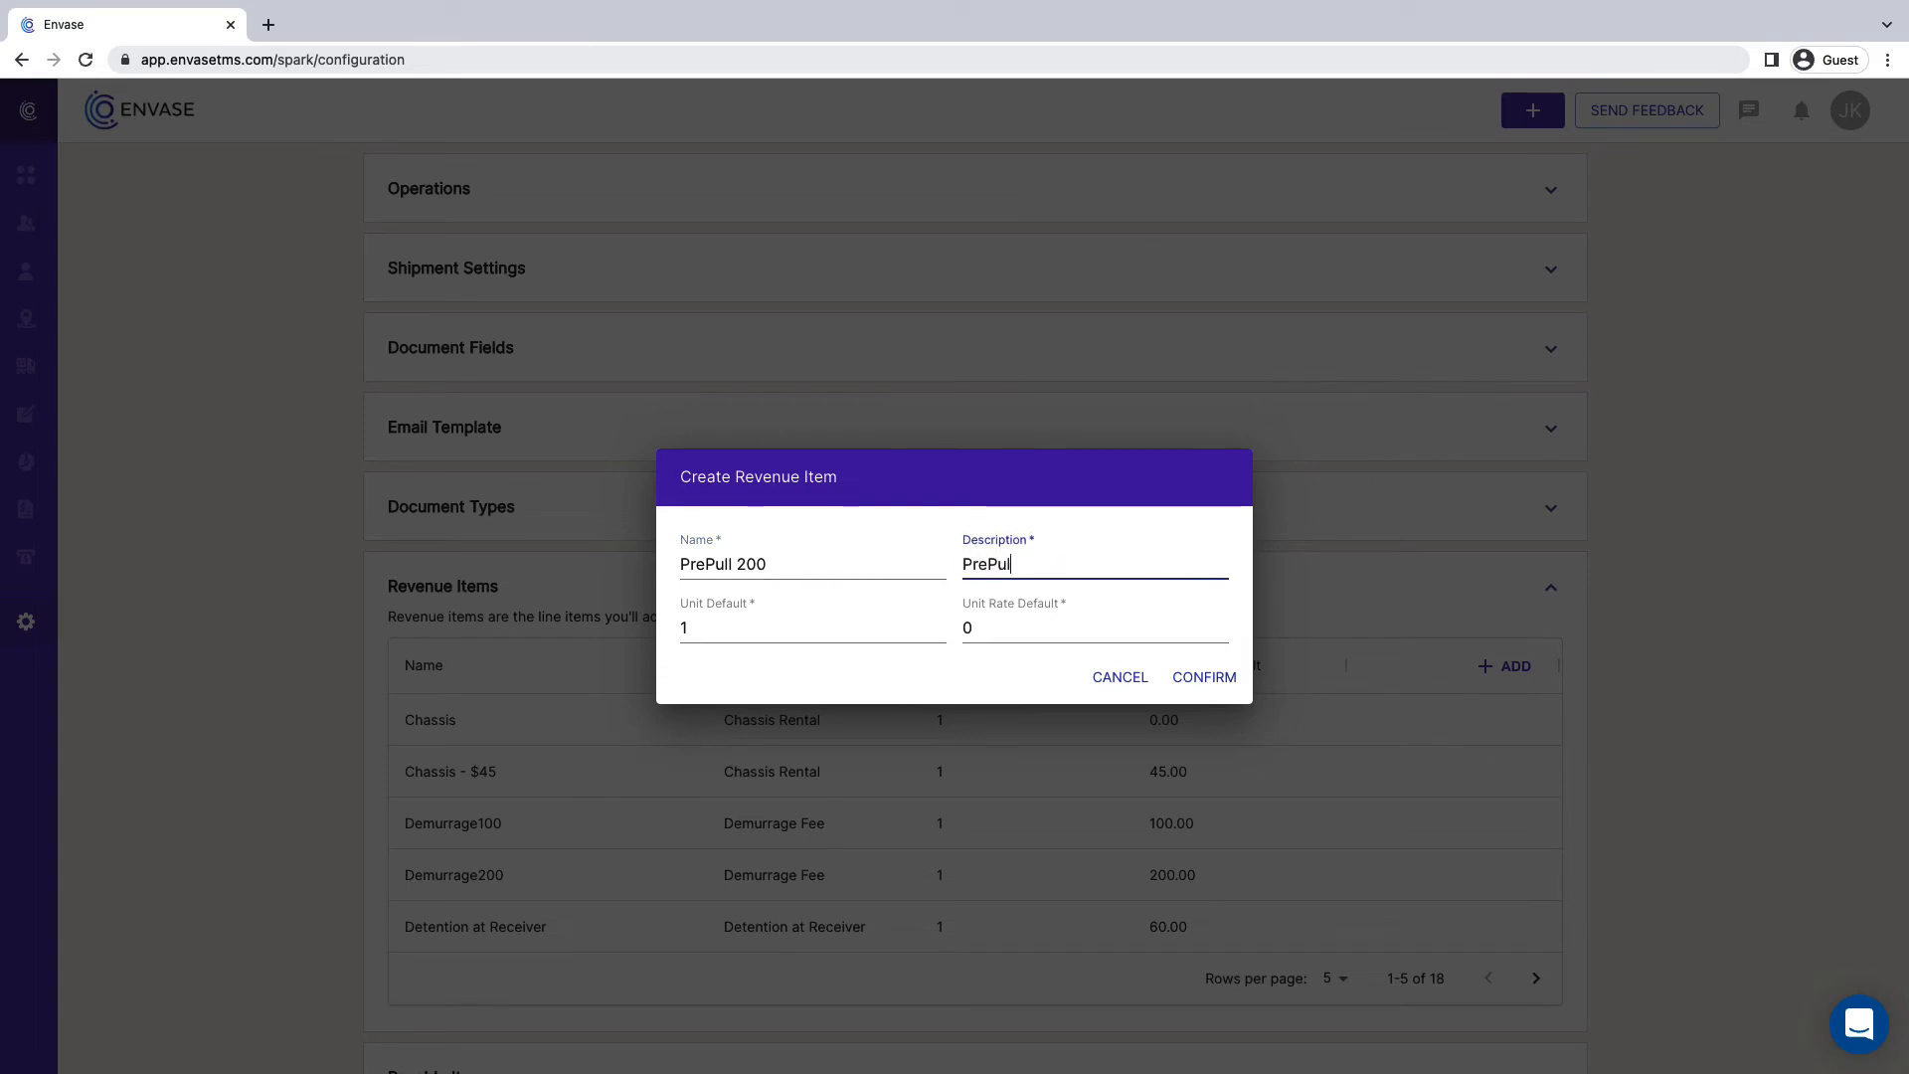
text(l Charge)
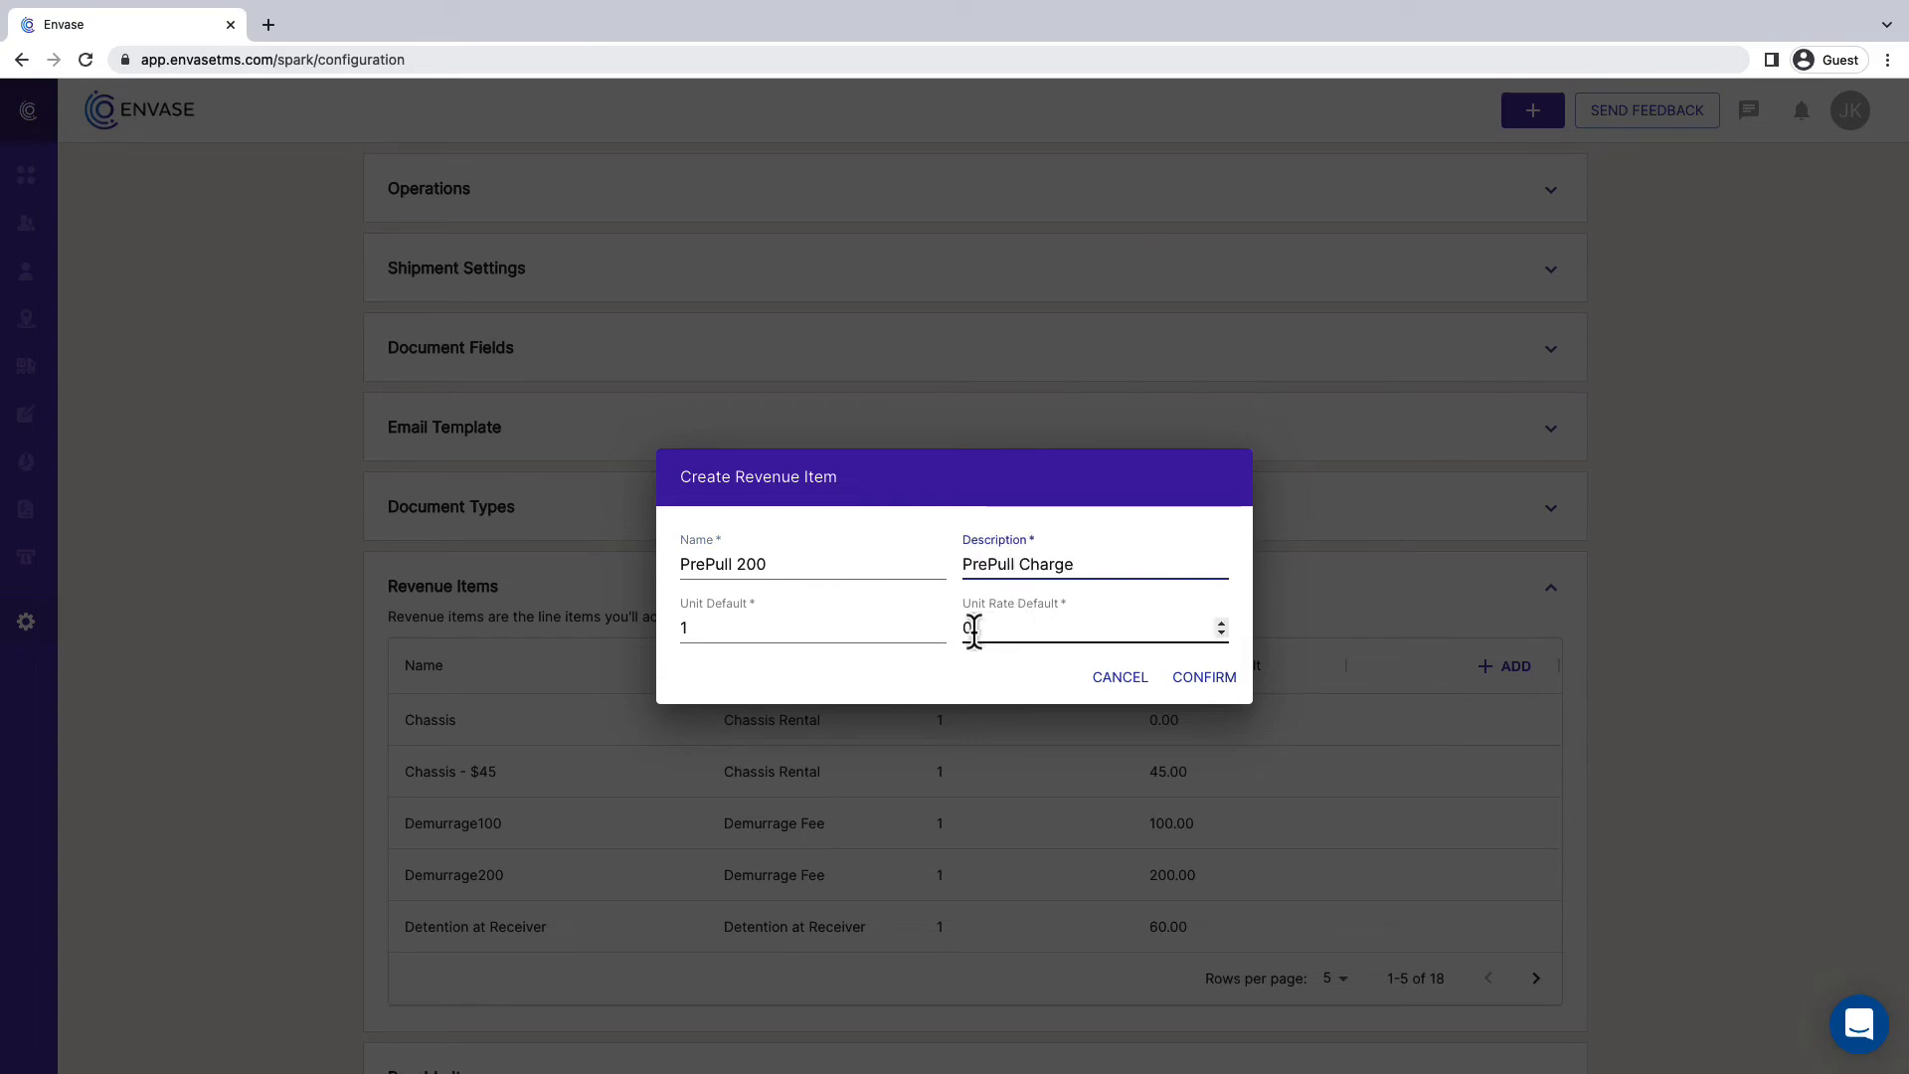
- Set the revenue item's unit rate default to 200, confirm it, and check its entry in the revenue items list
click(968, 628)
text(200)
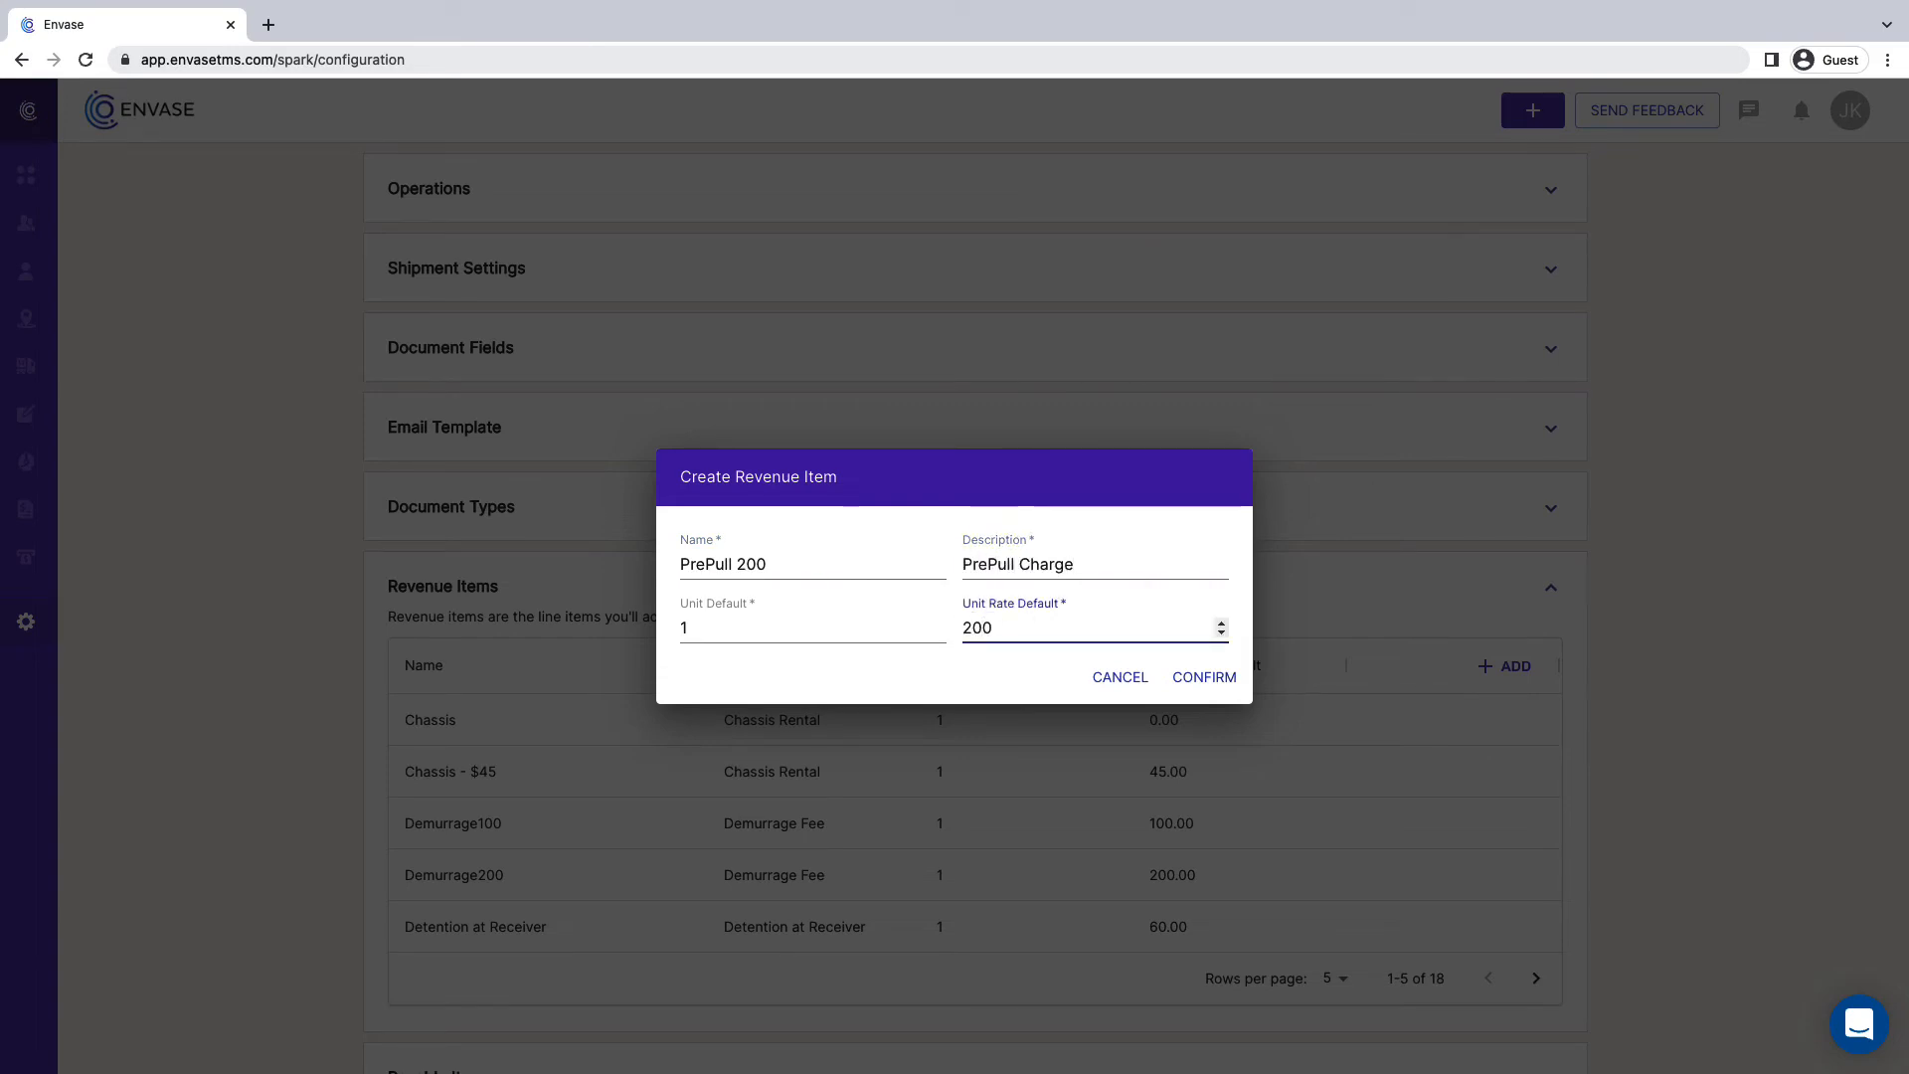
click(1205, 679)
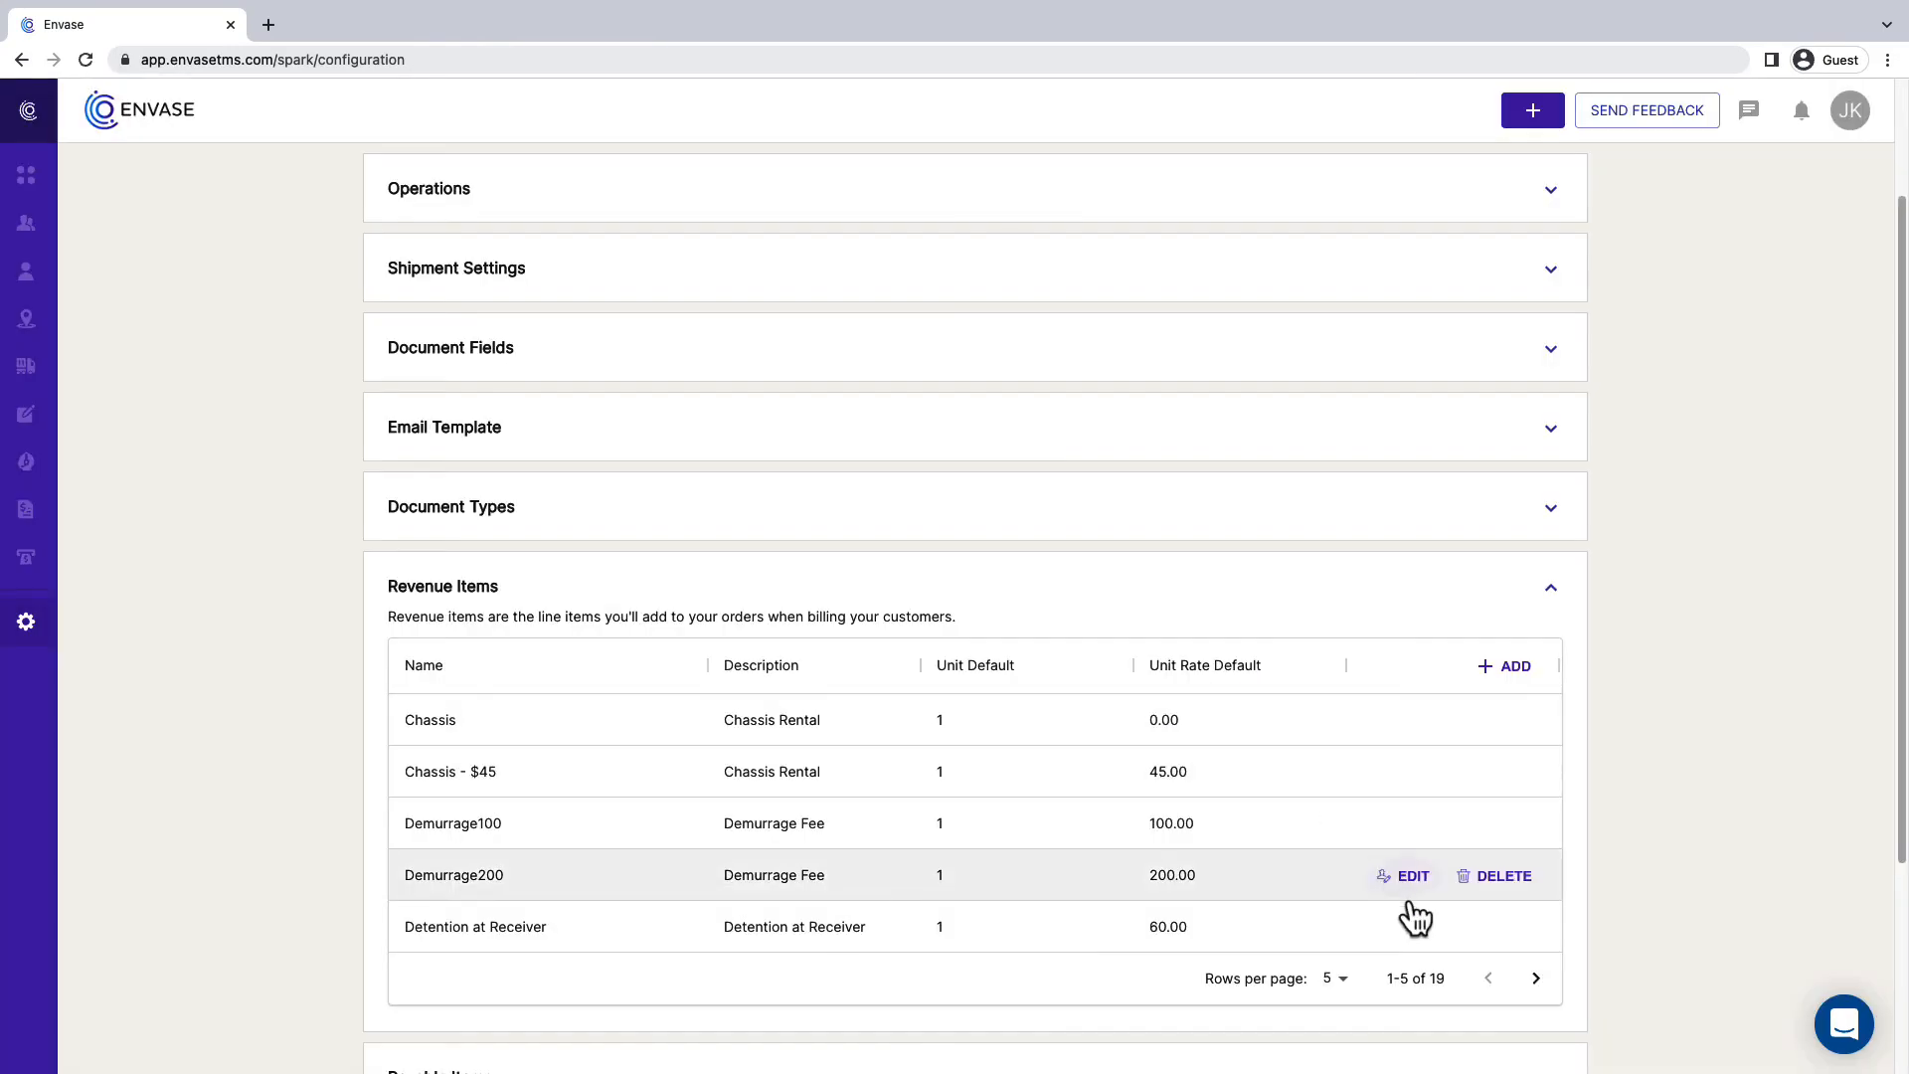
click(1535, 979)
click(1535, 978)
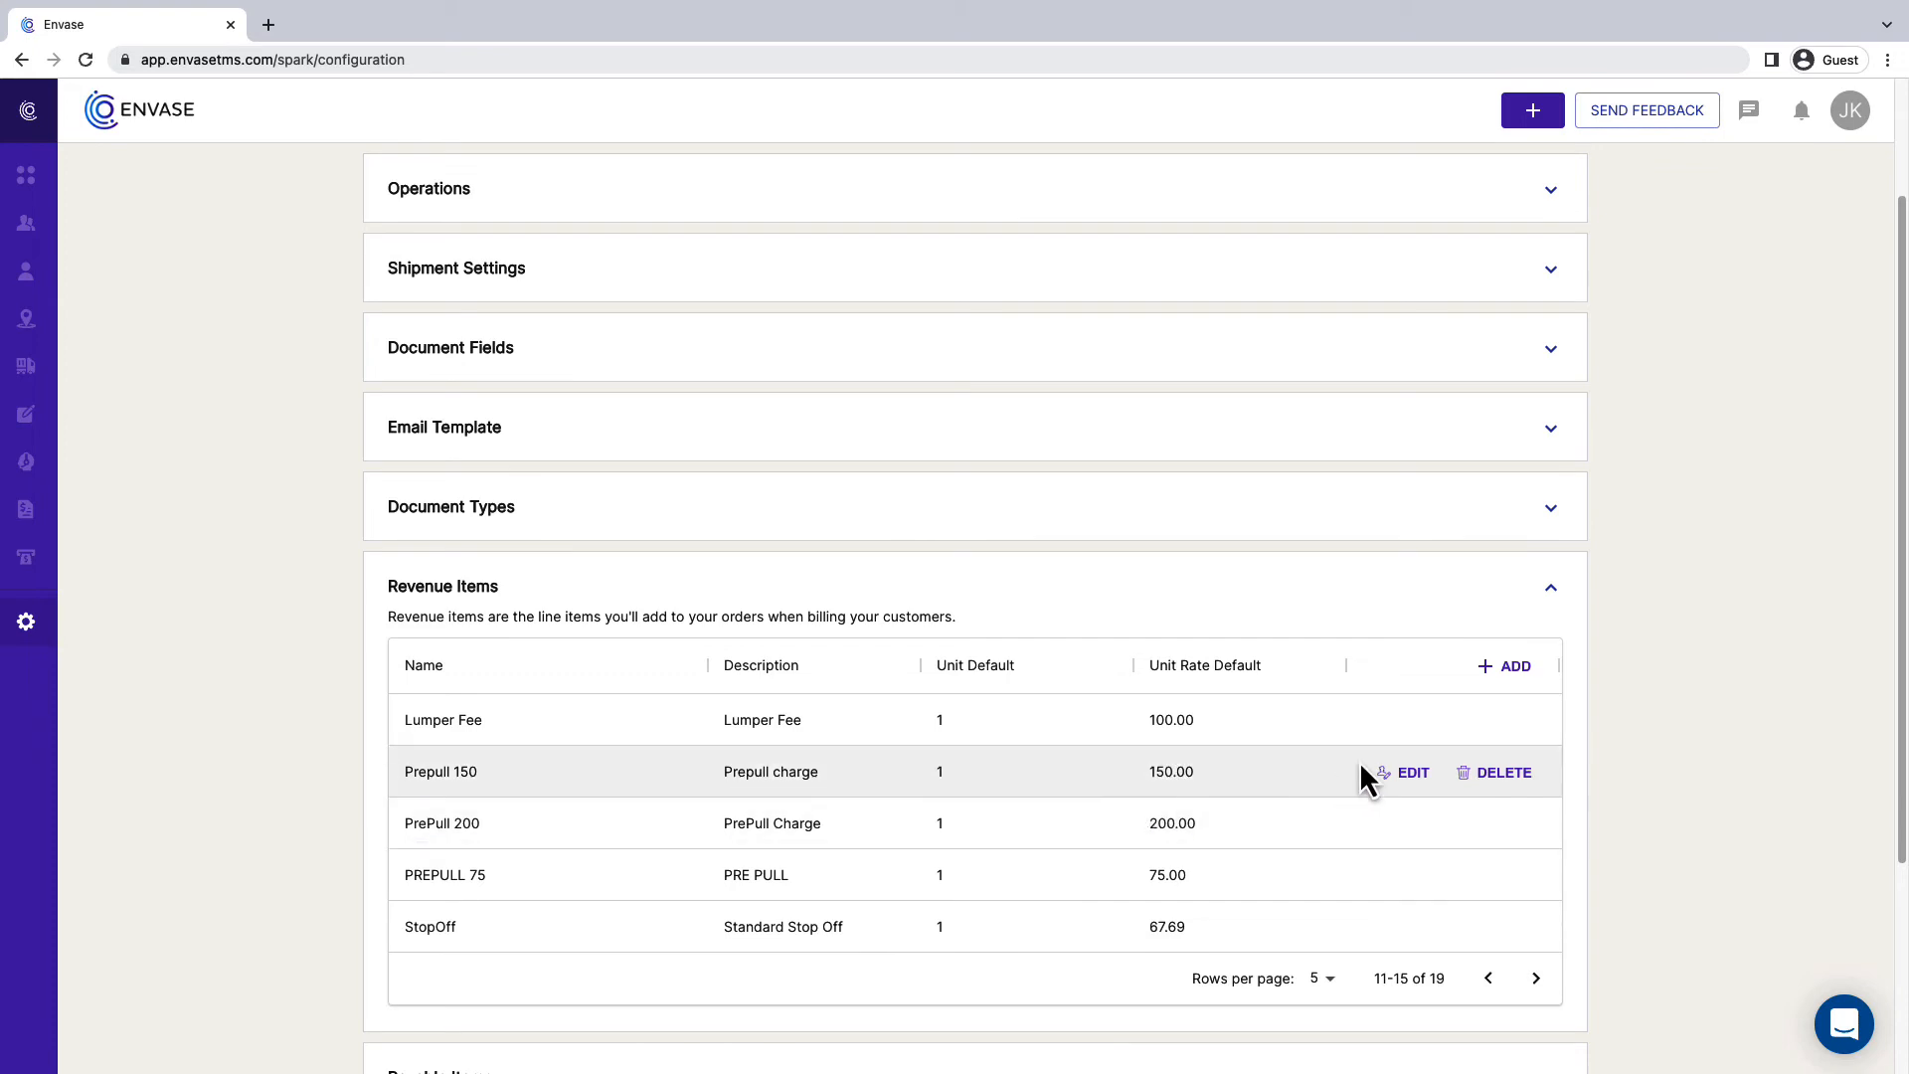
click(1526, 602)
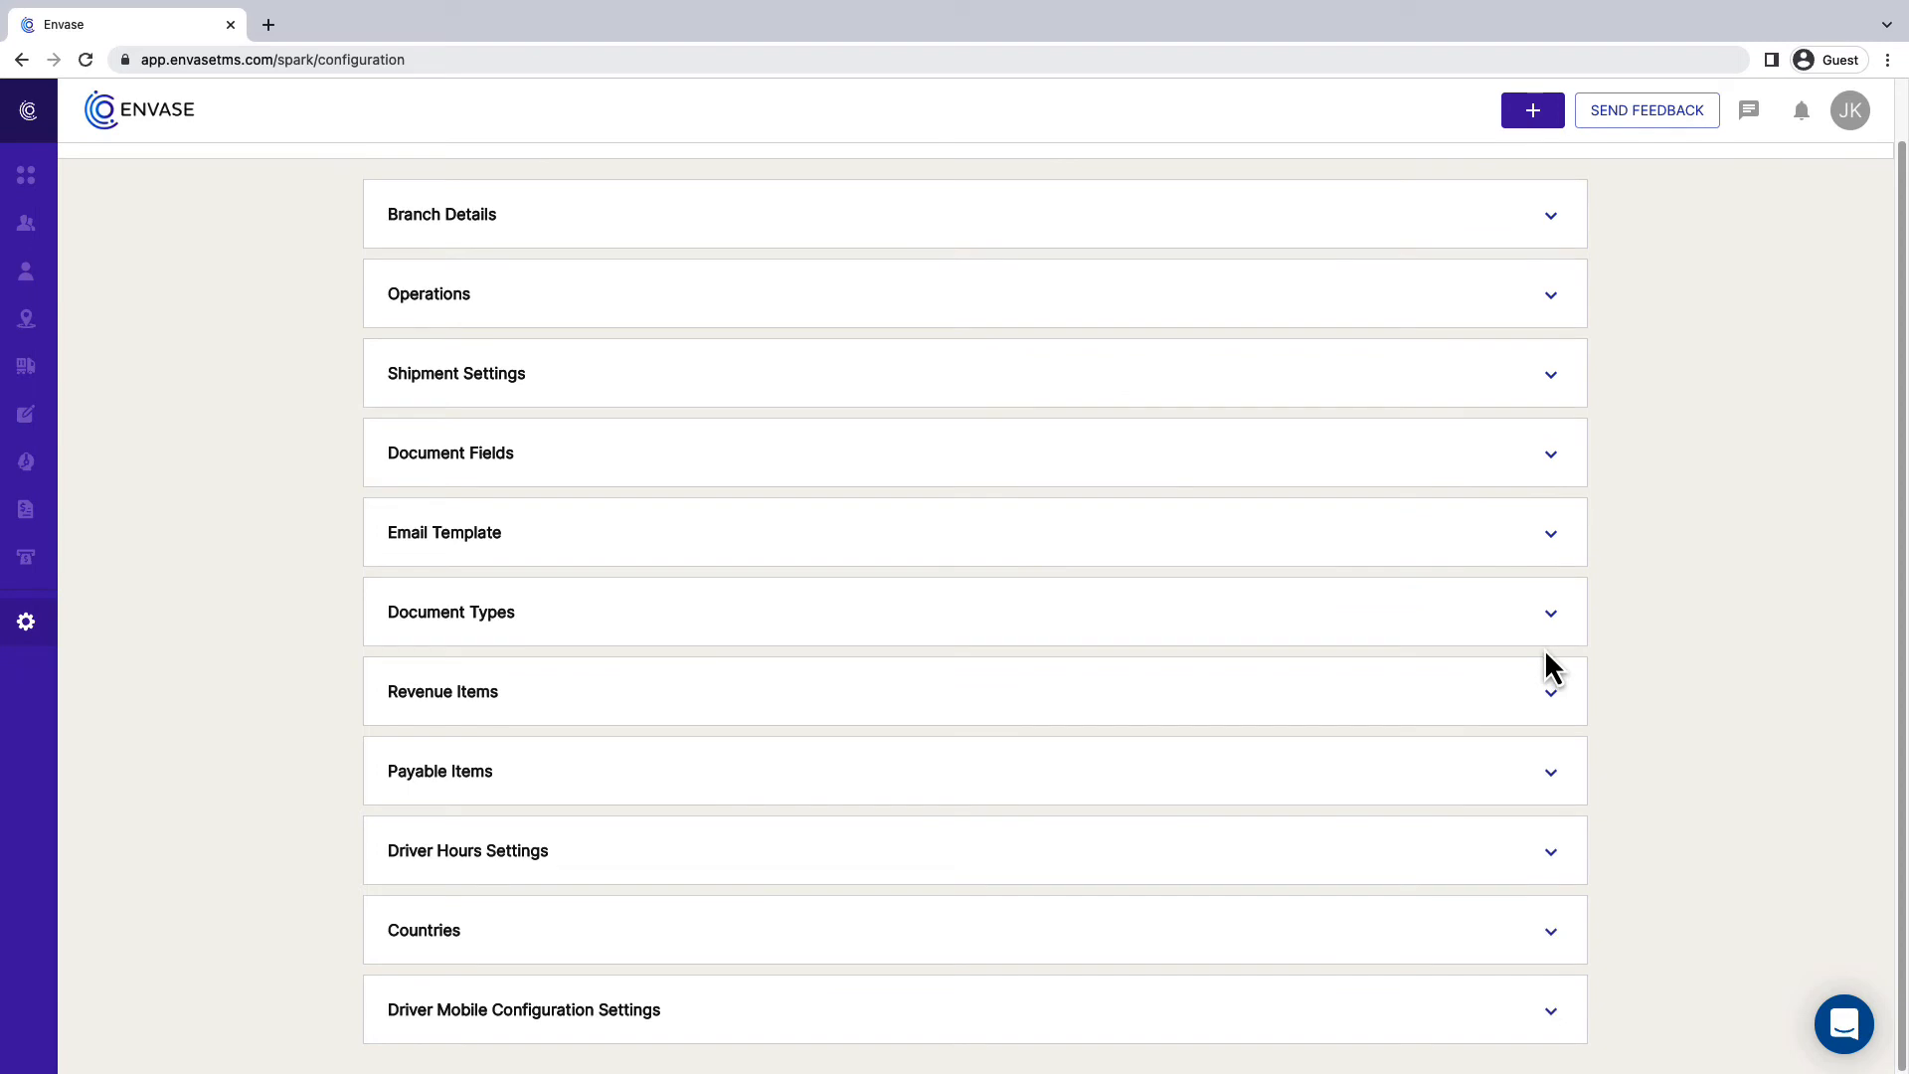
- Start a new payable item named "Detention 100" with the description "Detention"
click(1547, 786)
scroll(1548, 792, down, 3)
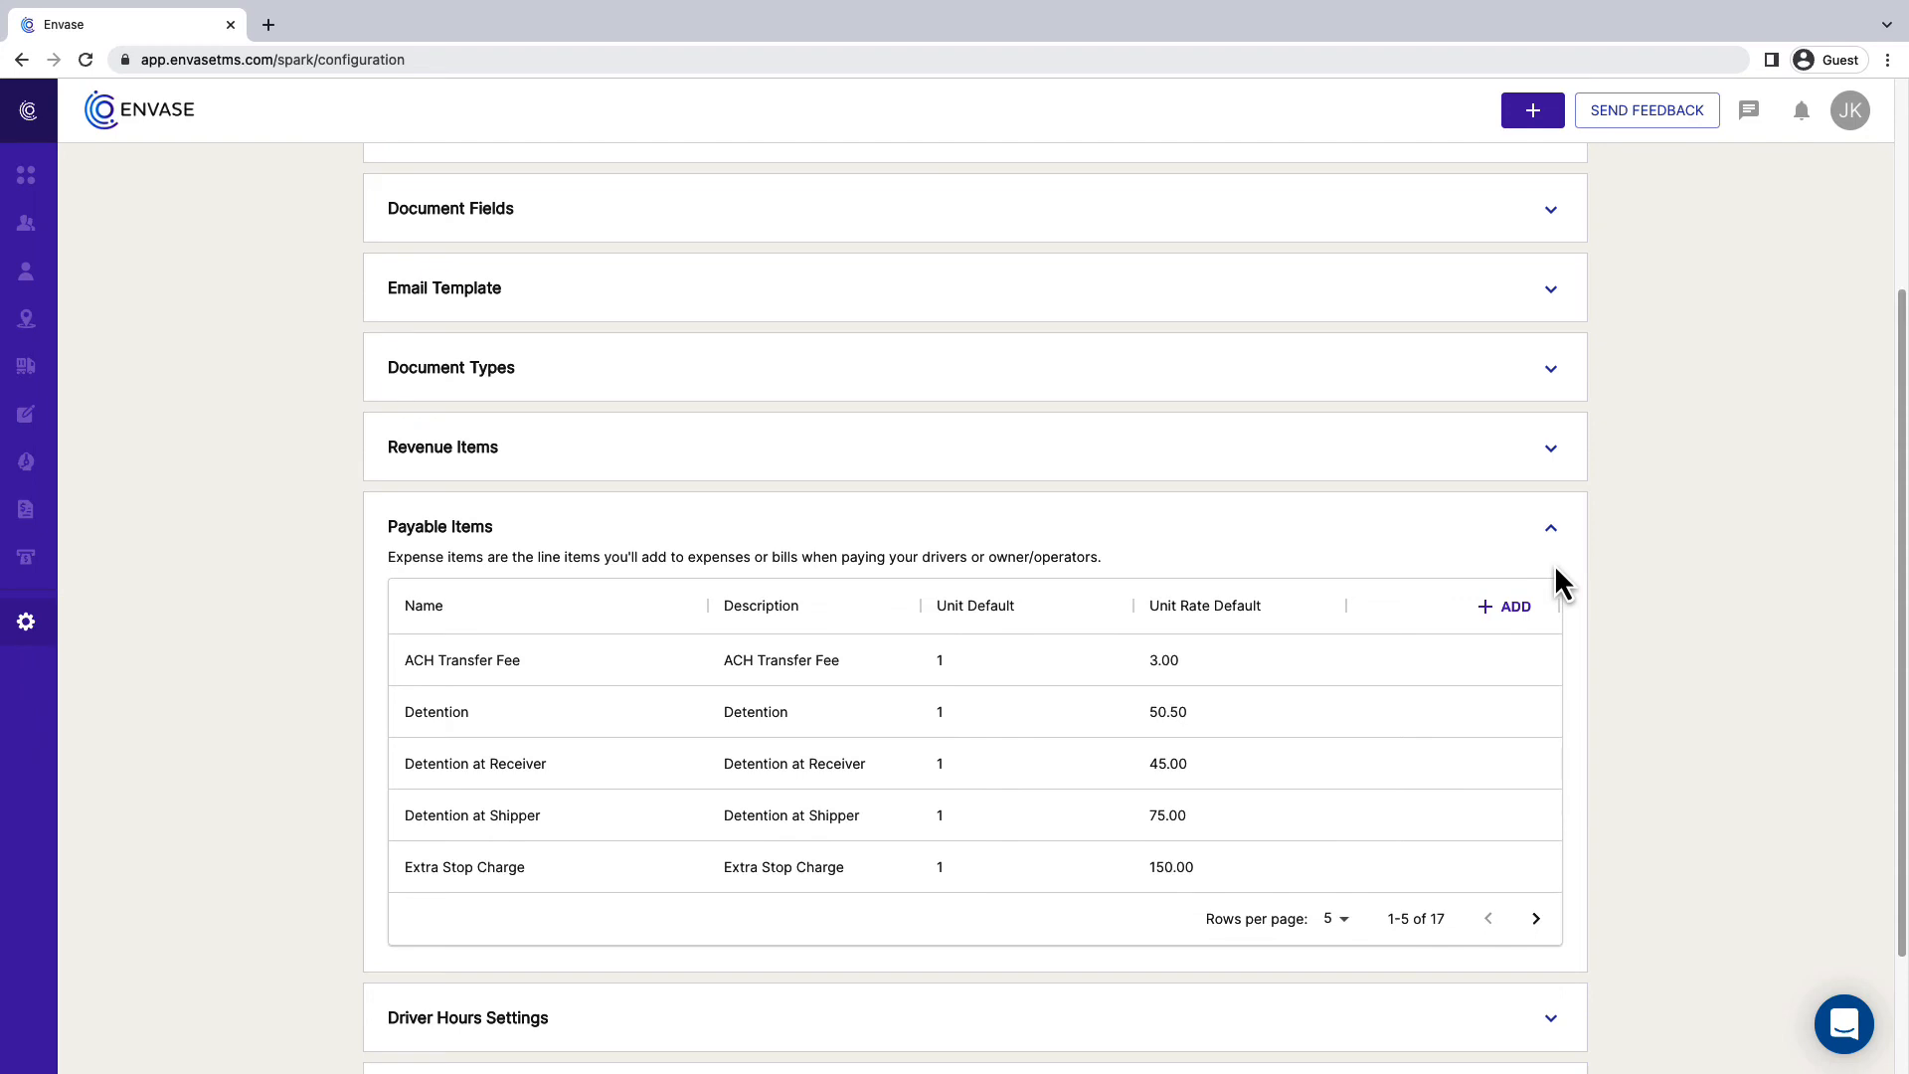
click(1513, 607)
click(847, 579)
text(Detention 100)
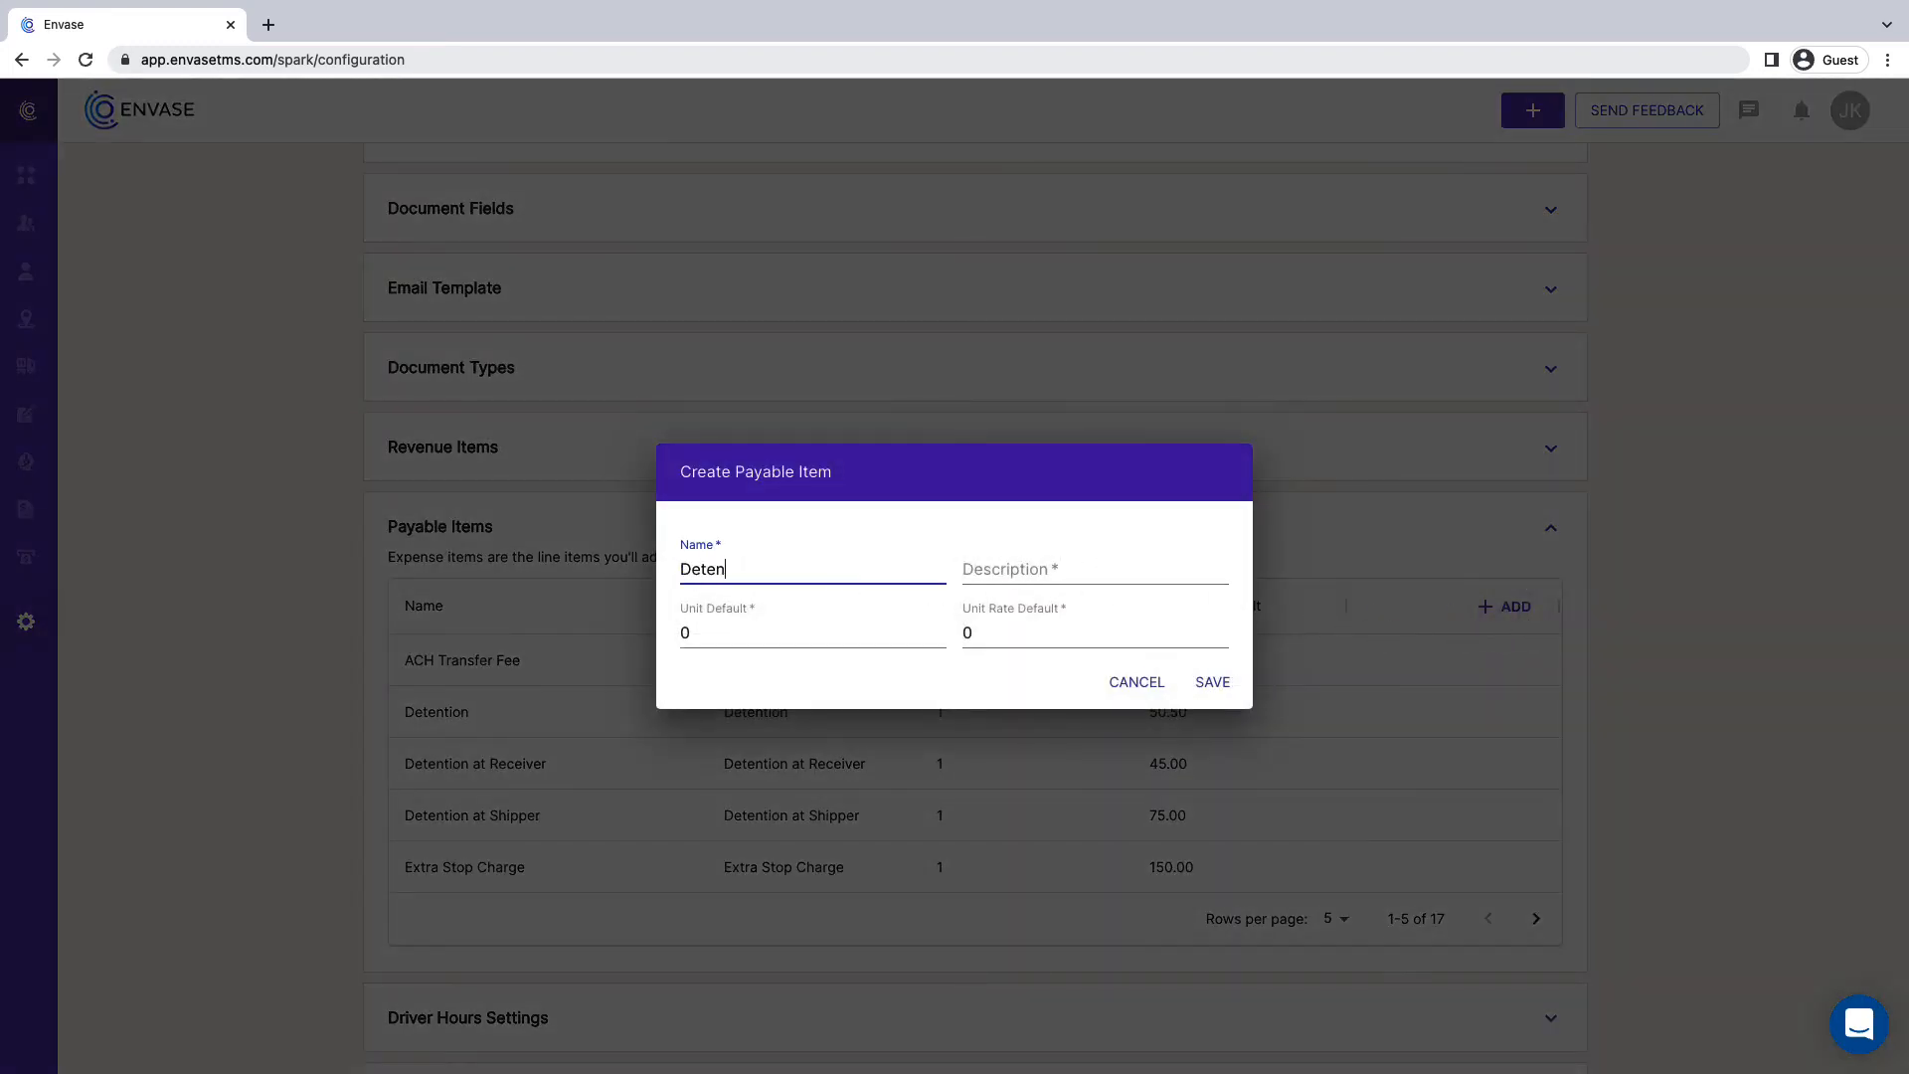
click(1010, 575)
text(Detention)
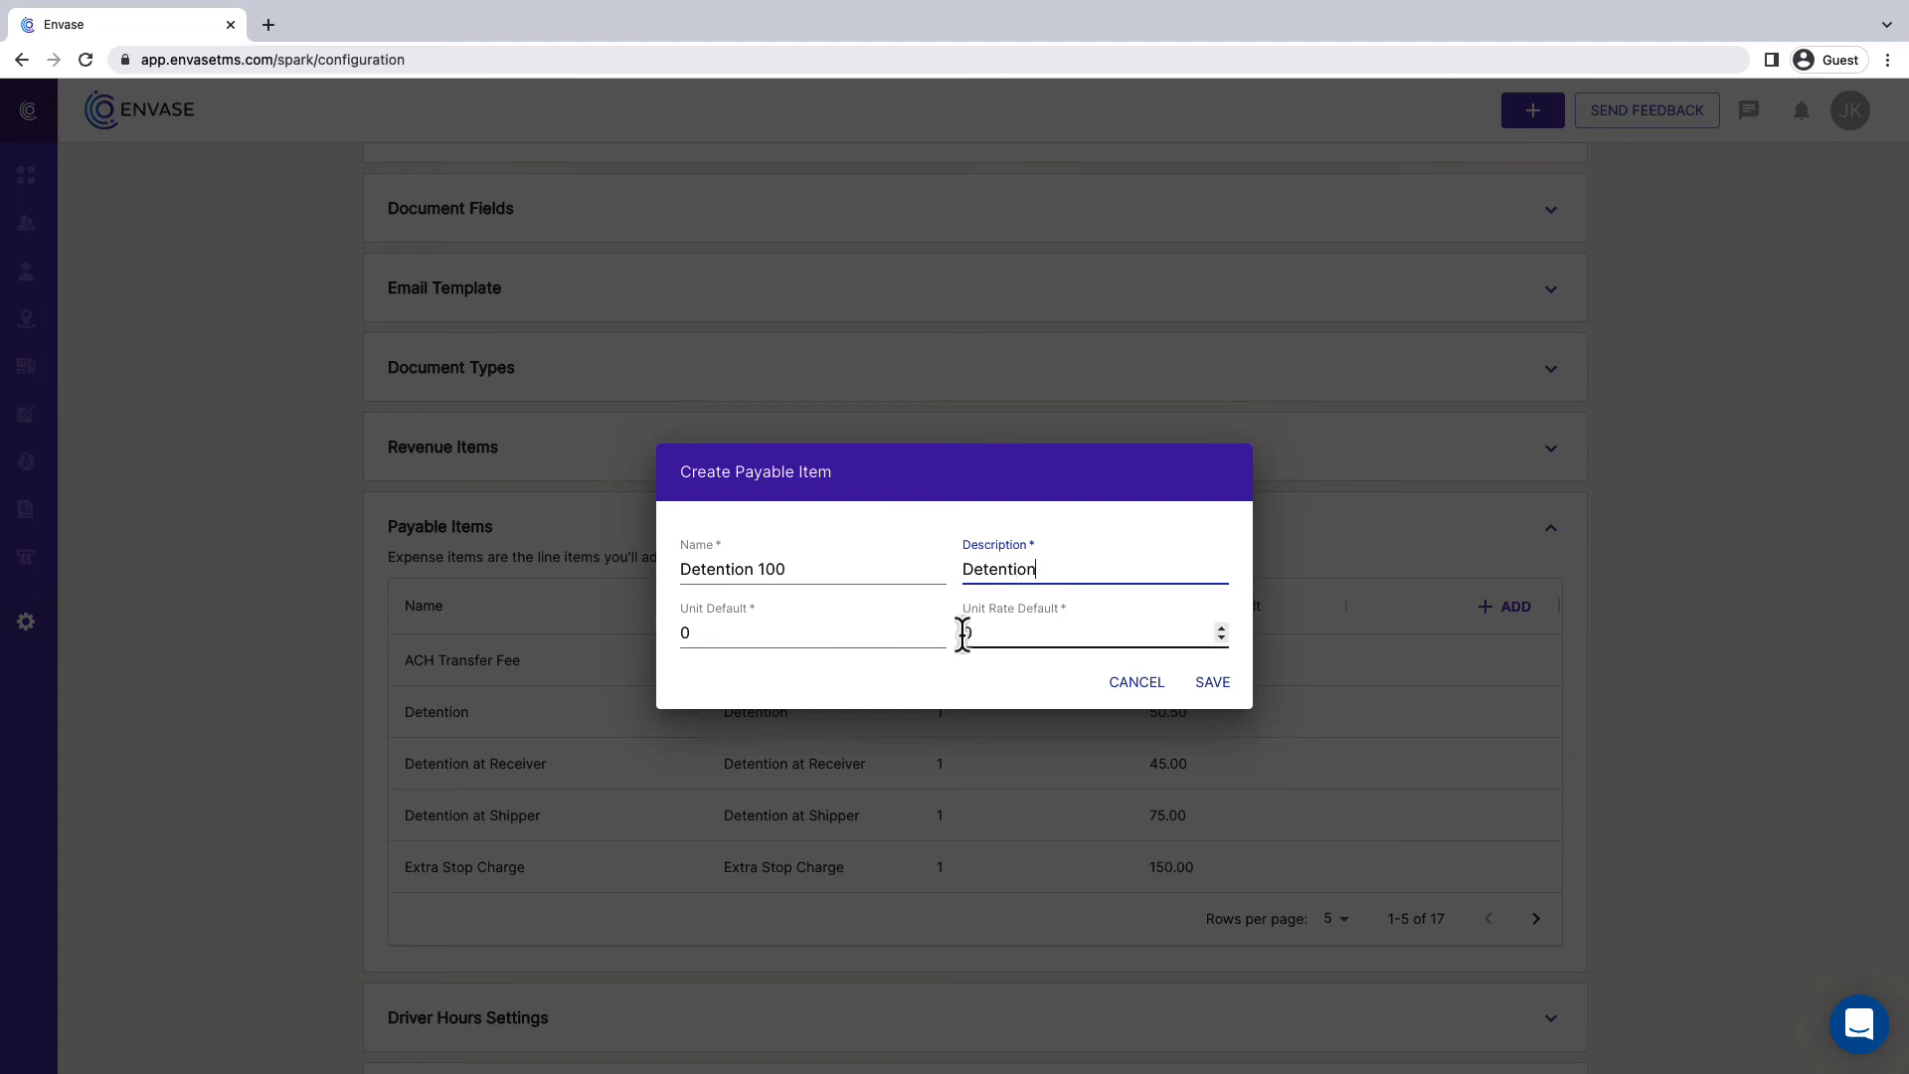
- Set the payable item's unit rate default to 100 and unit default to 1, and save it
click(962, 634)
text(100)
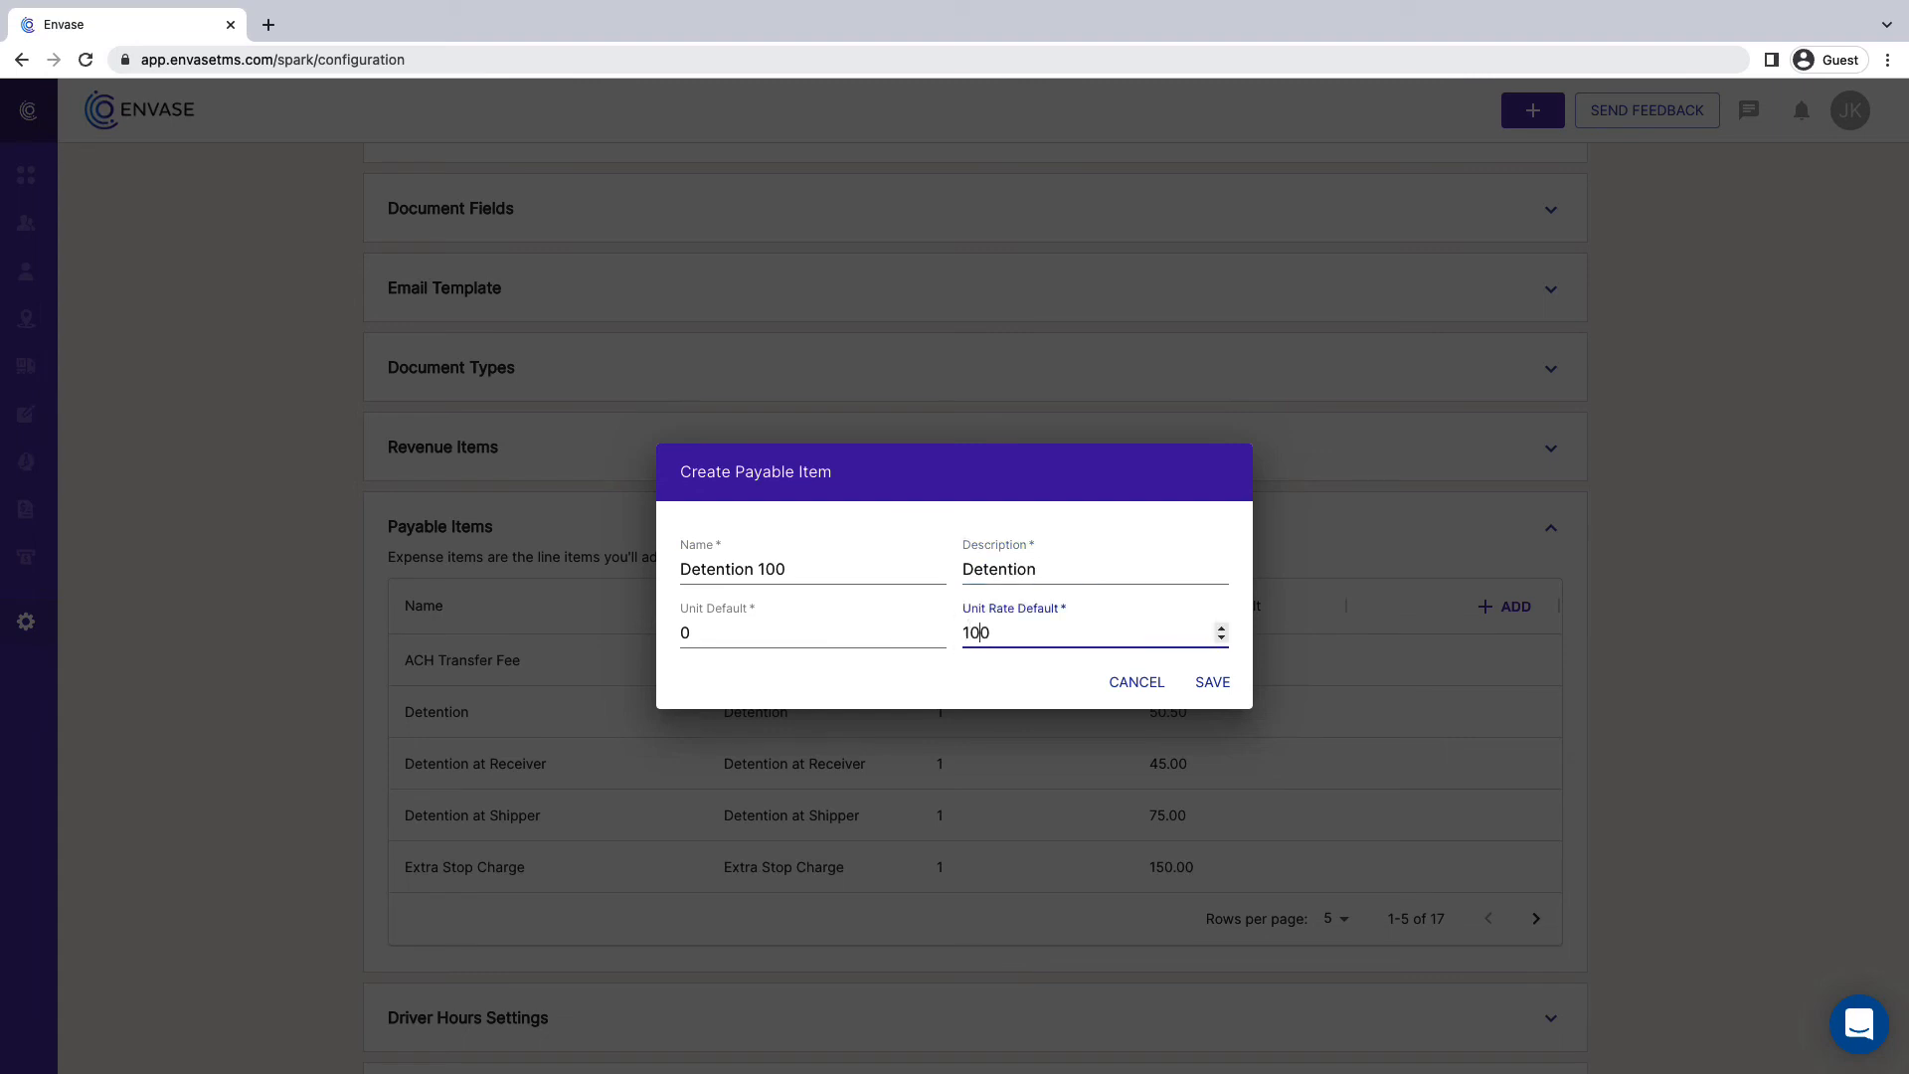
click(696, 633)
key(BackSpace)
text(1)
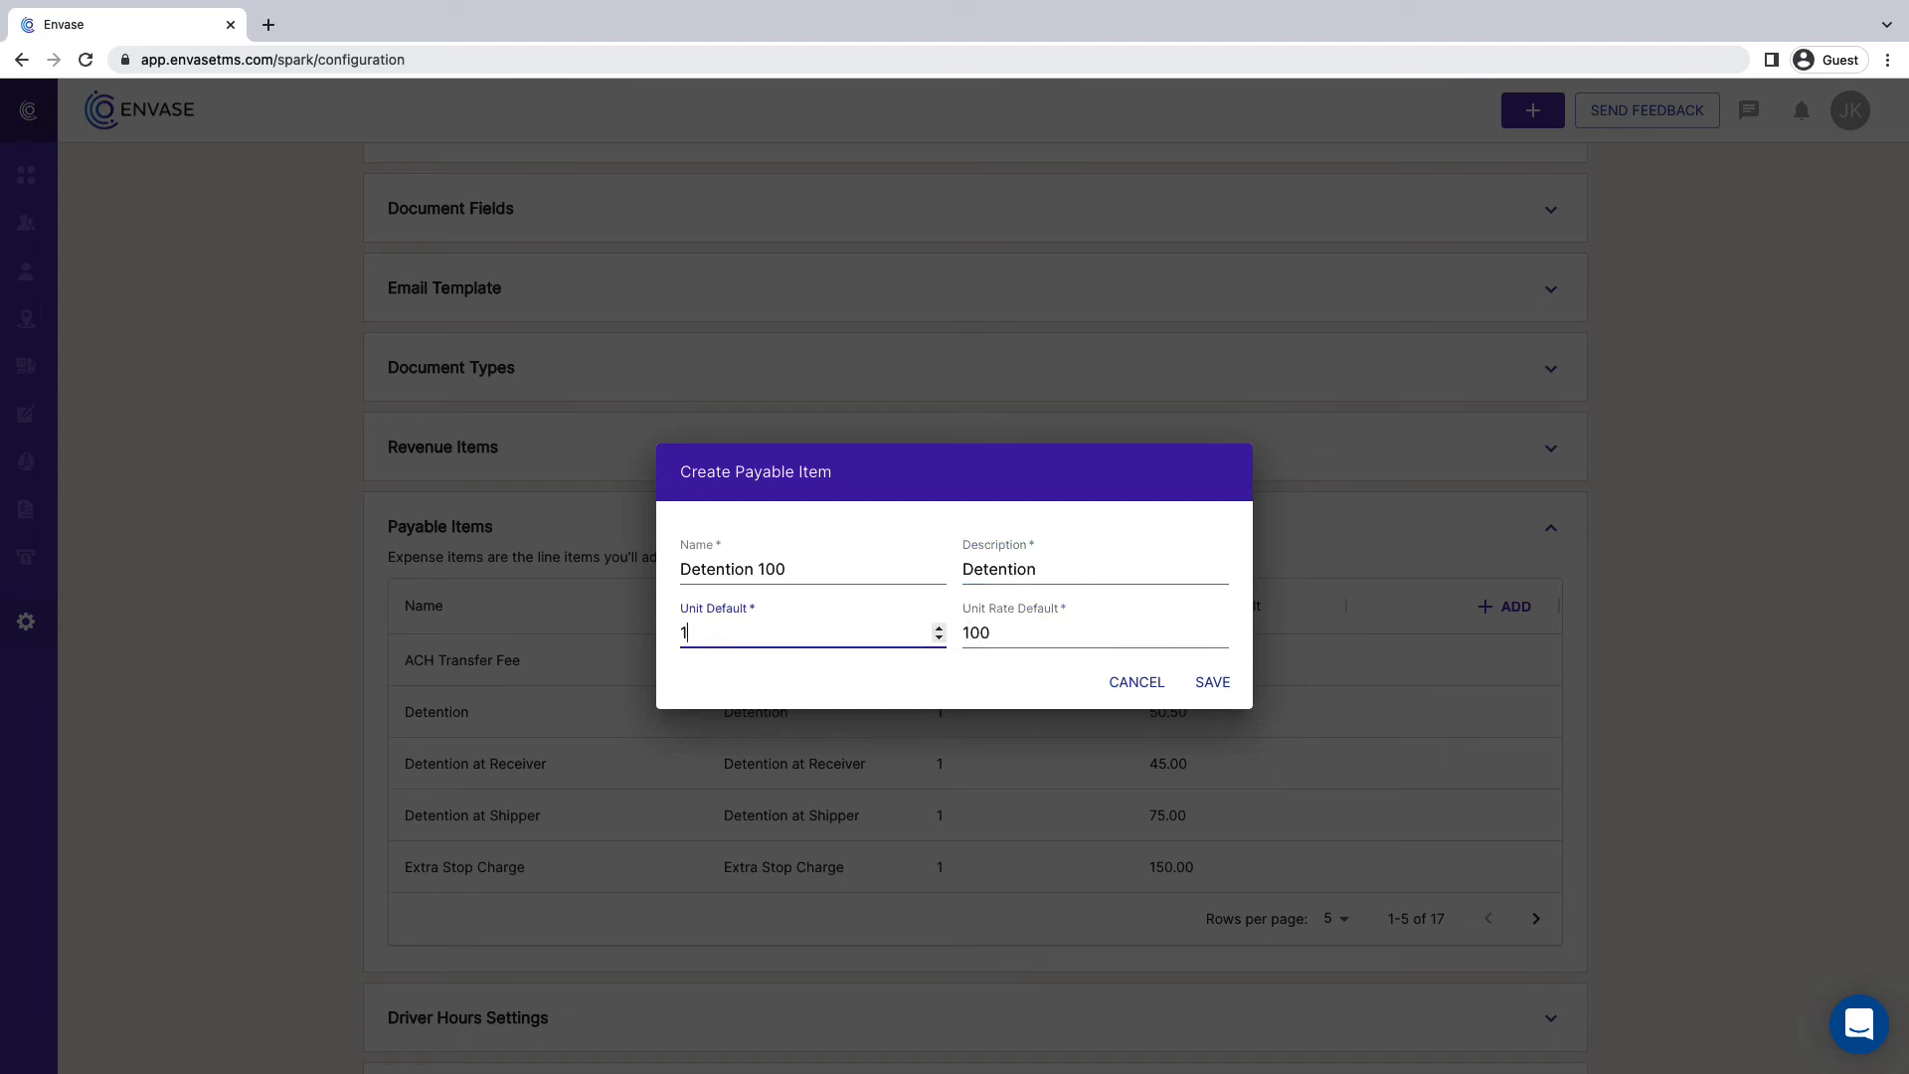
click(1211, 683)
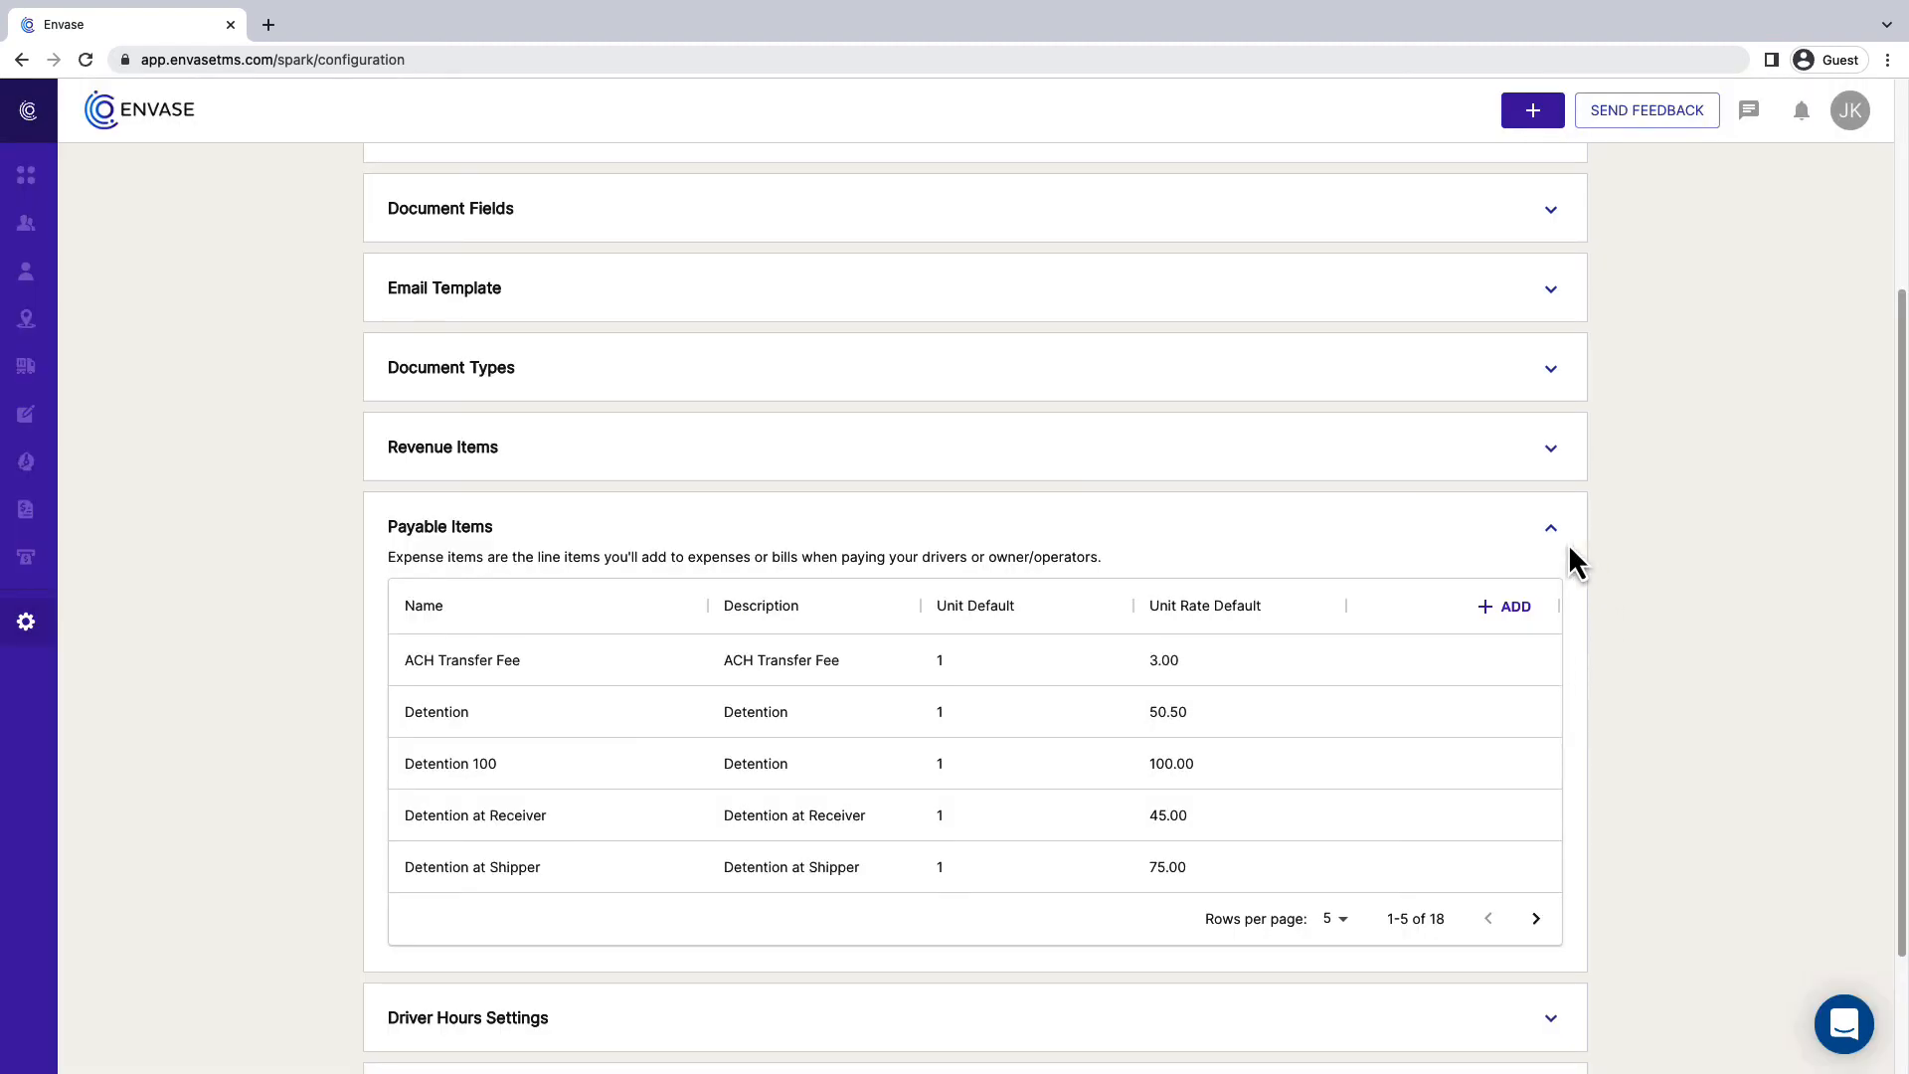
click(1558, 540)
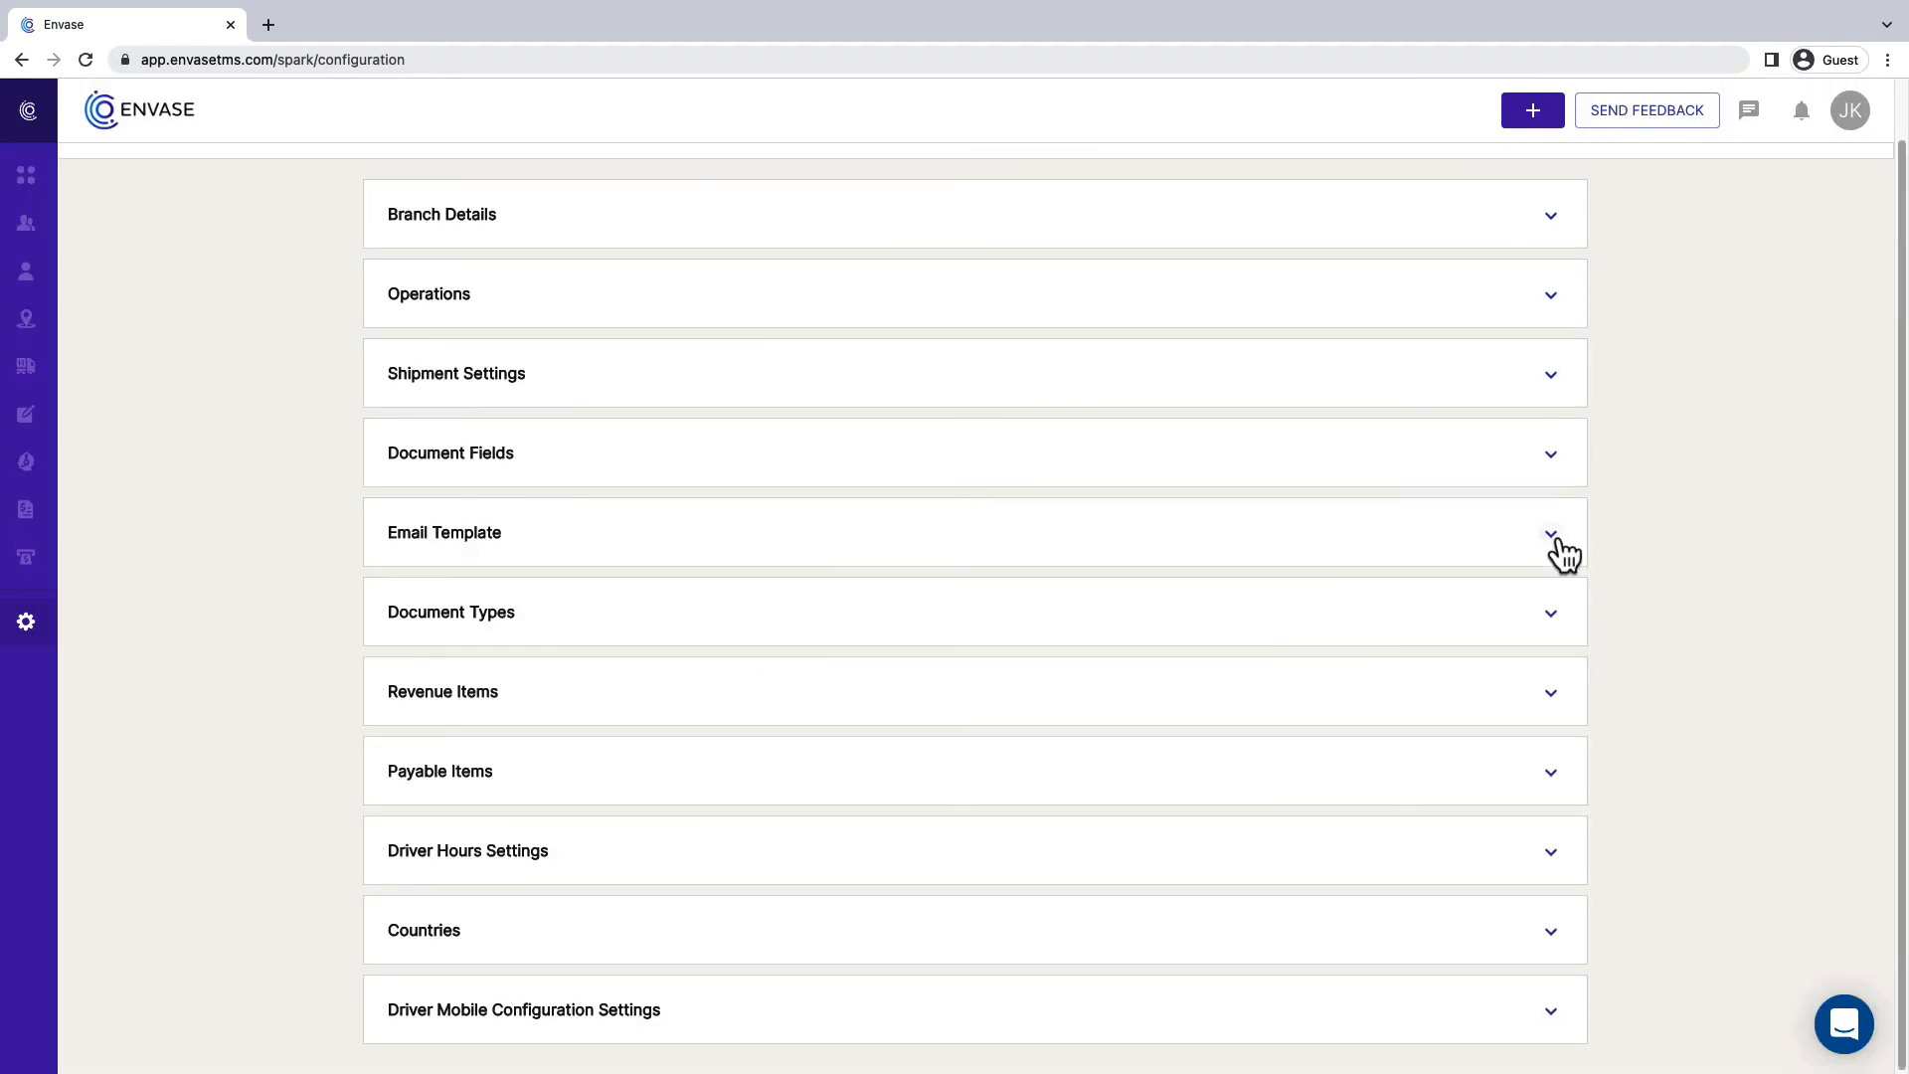
- Add a country with code "CO" and name "Columbia" to the countries available for new locations
click(1551, 939)
scroll(1575, 934, down, 3)
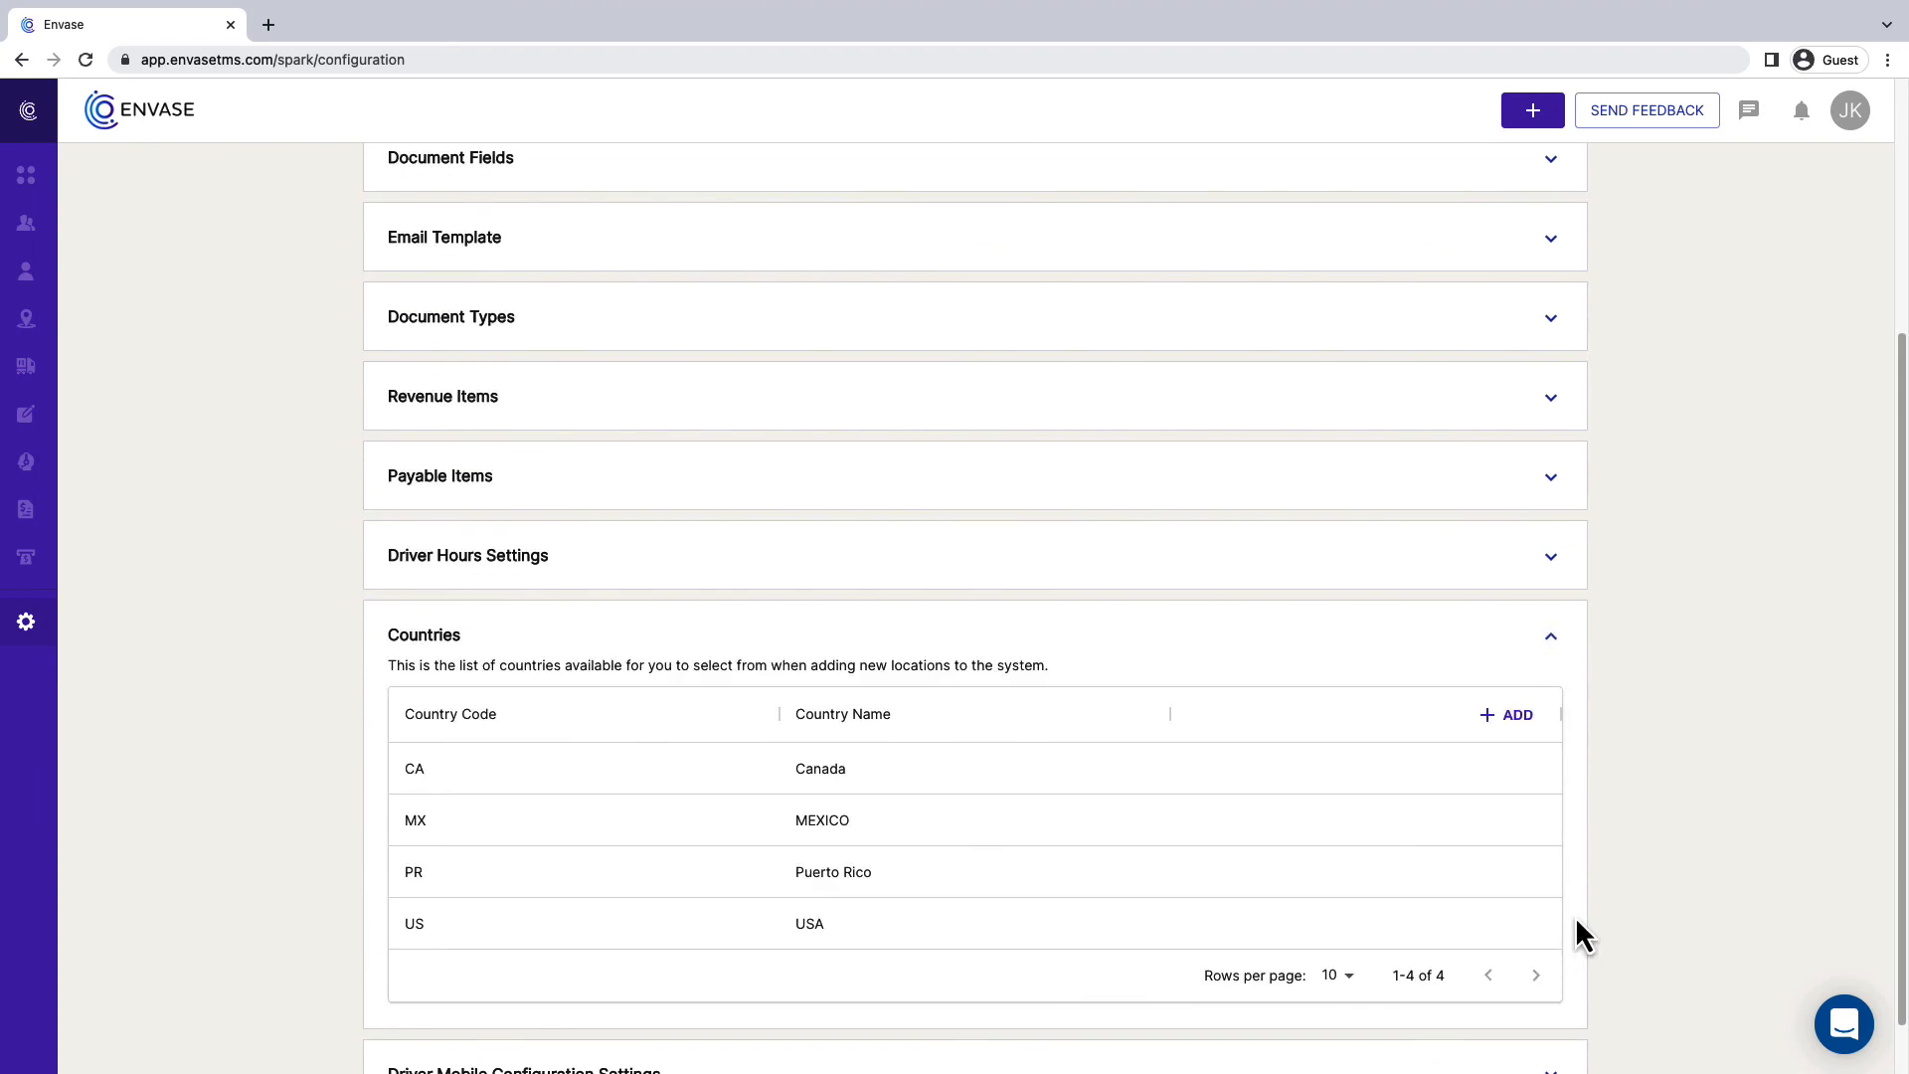
scroll(1578, 935, down, 1)
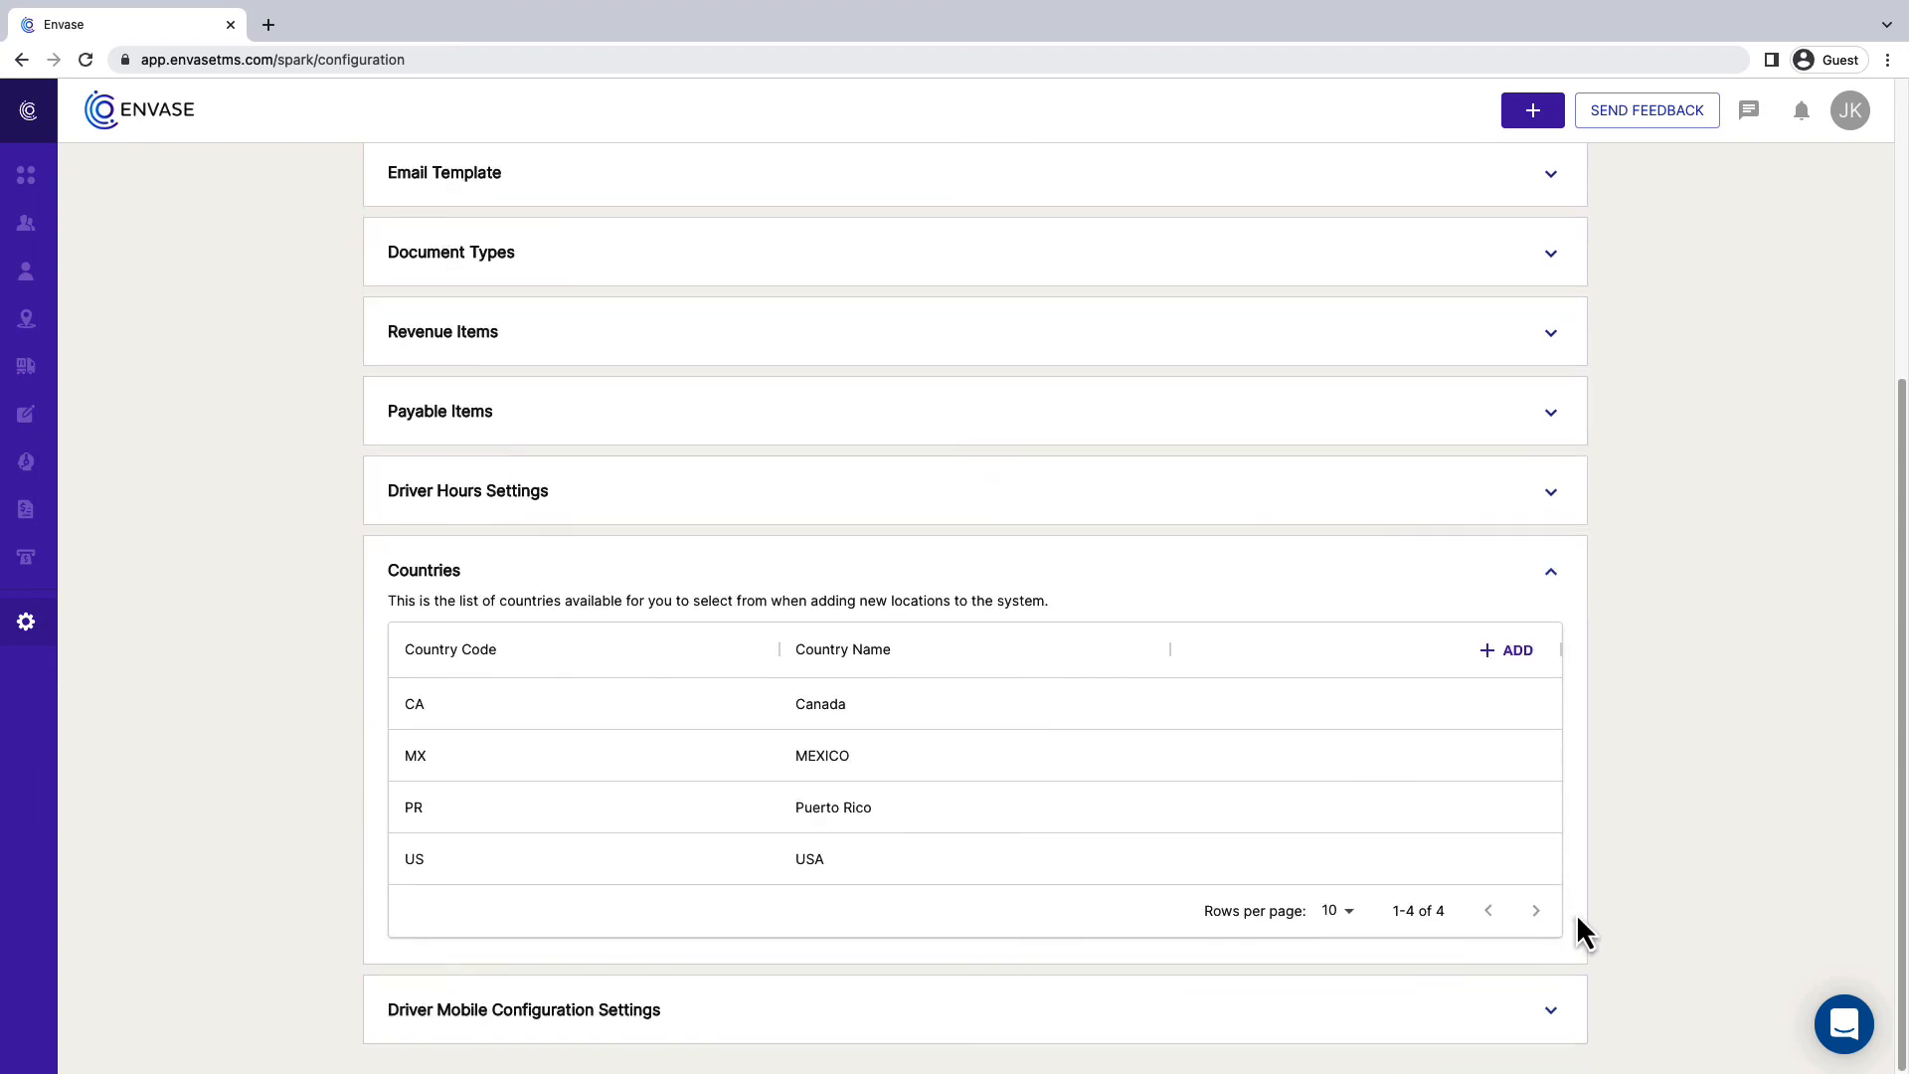
click(1518, 676)
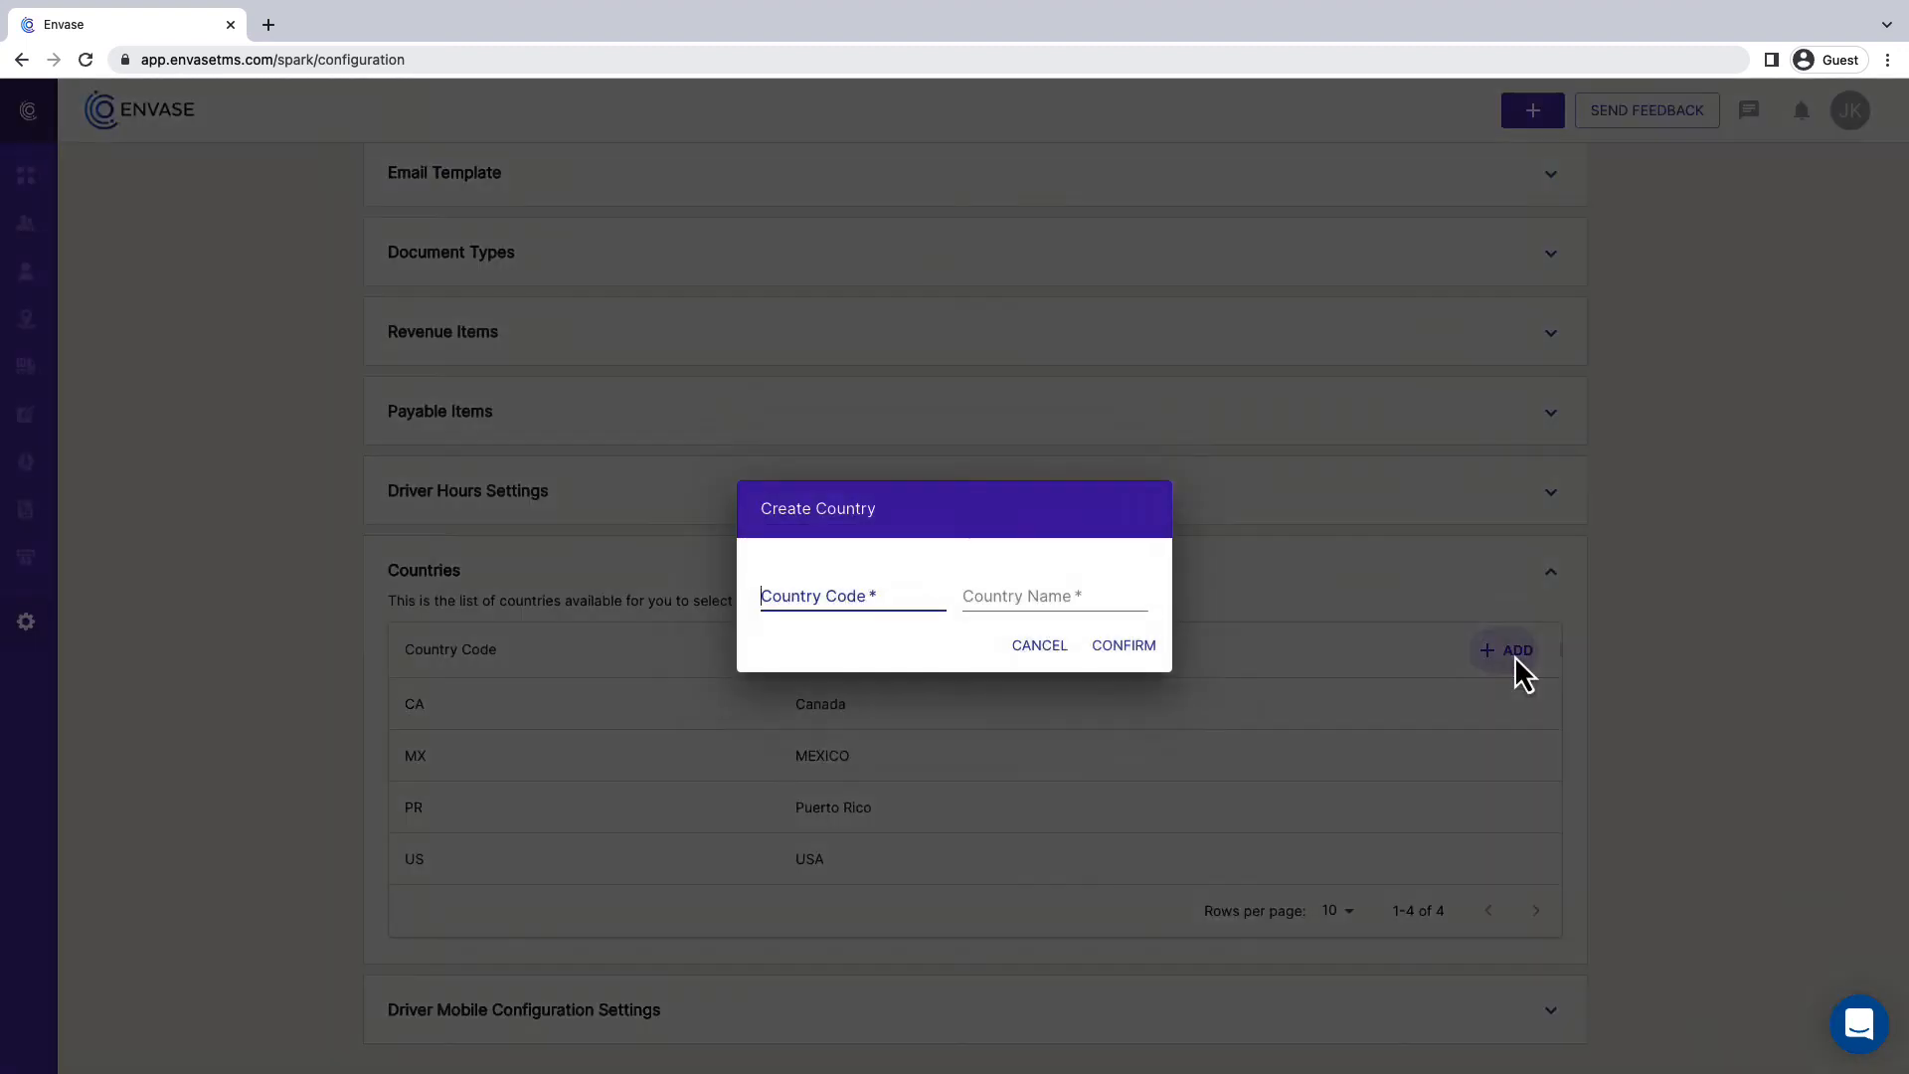
click(943, 615)
text(CO)
click(1065, 609)
text(Columbia)
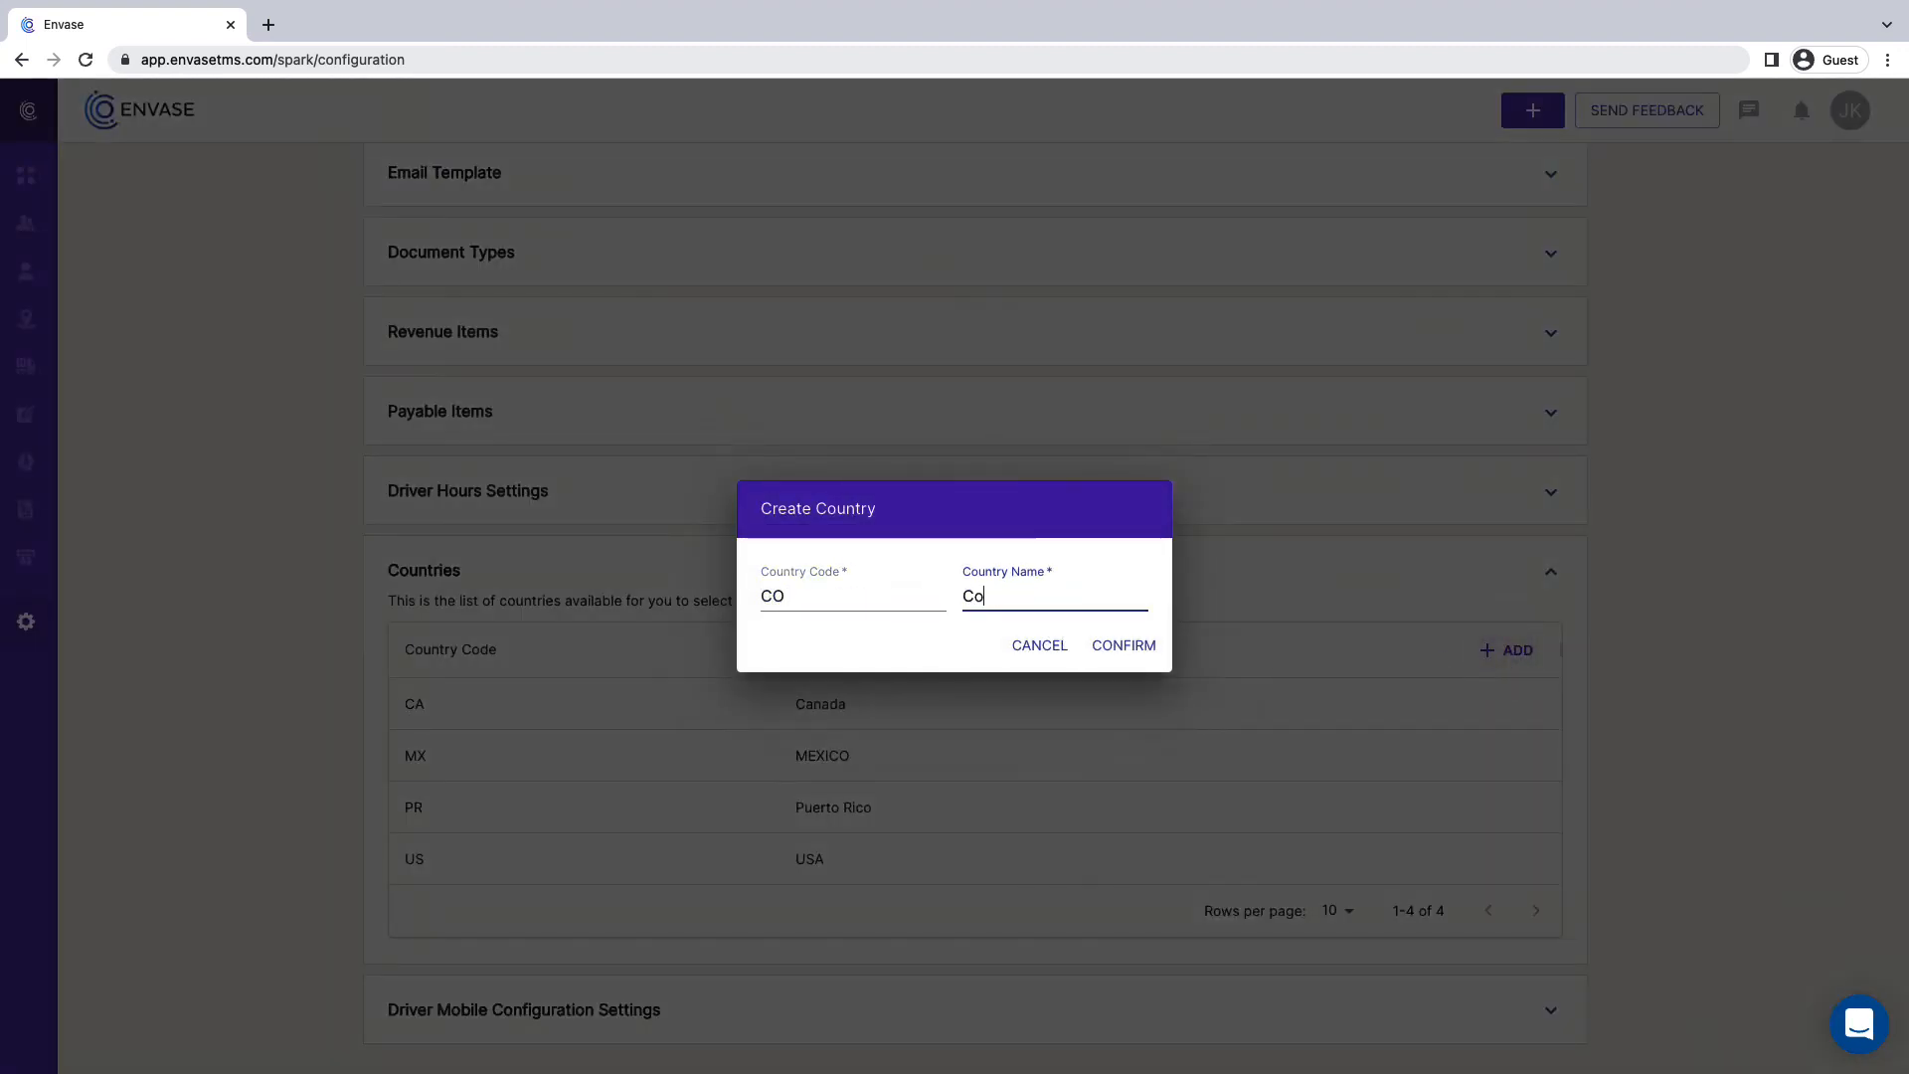
click(1118, 644)
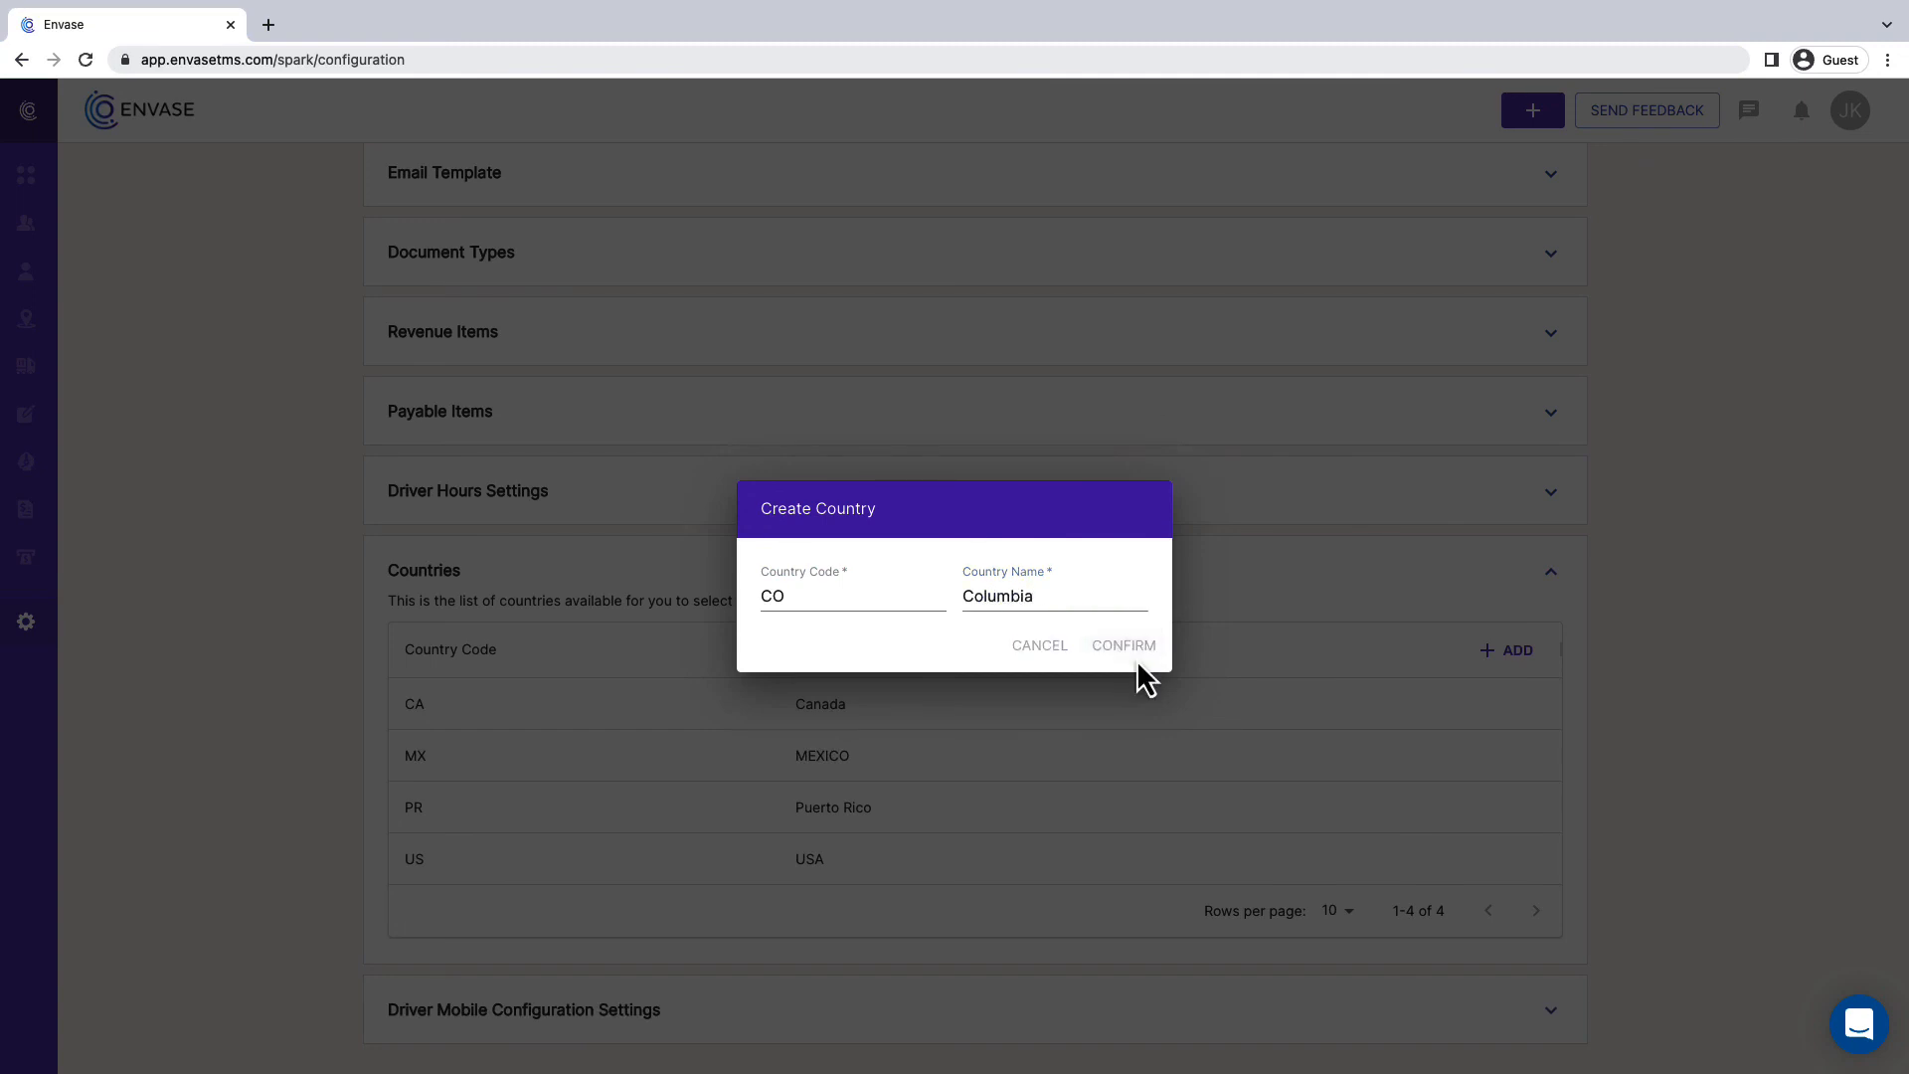
click(1553, 547)
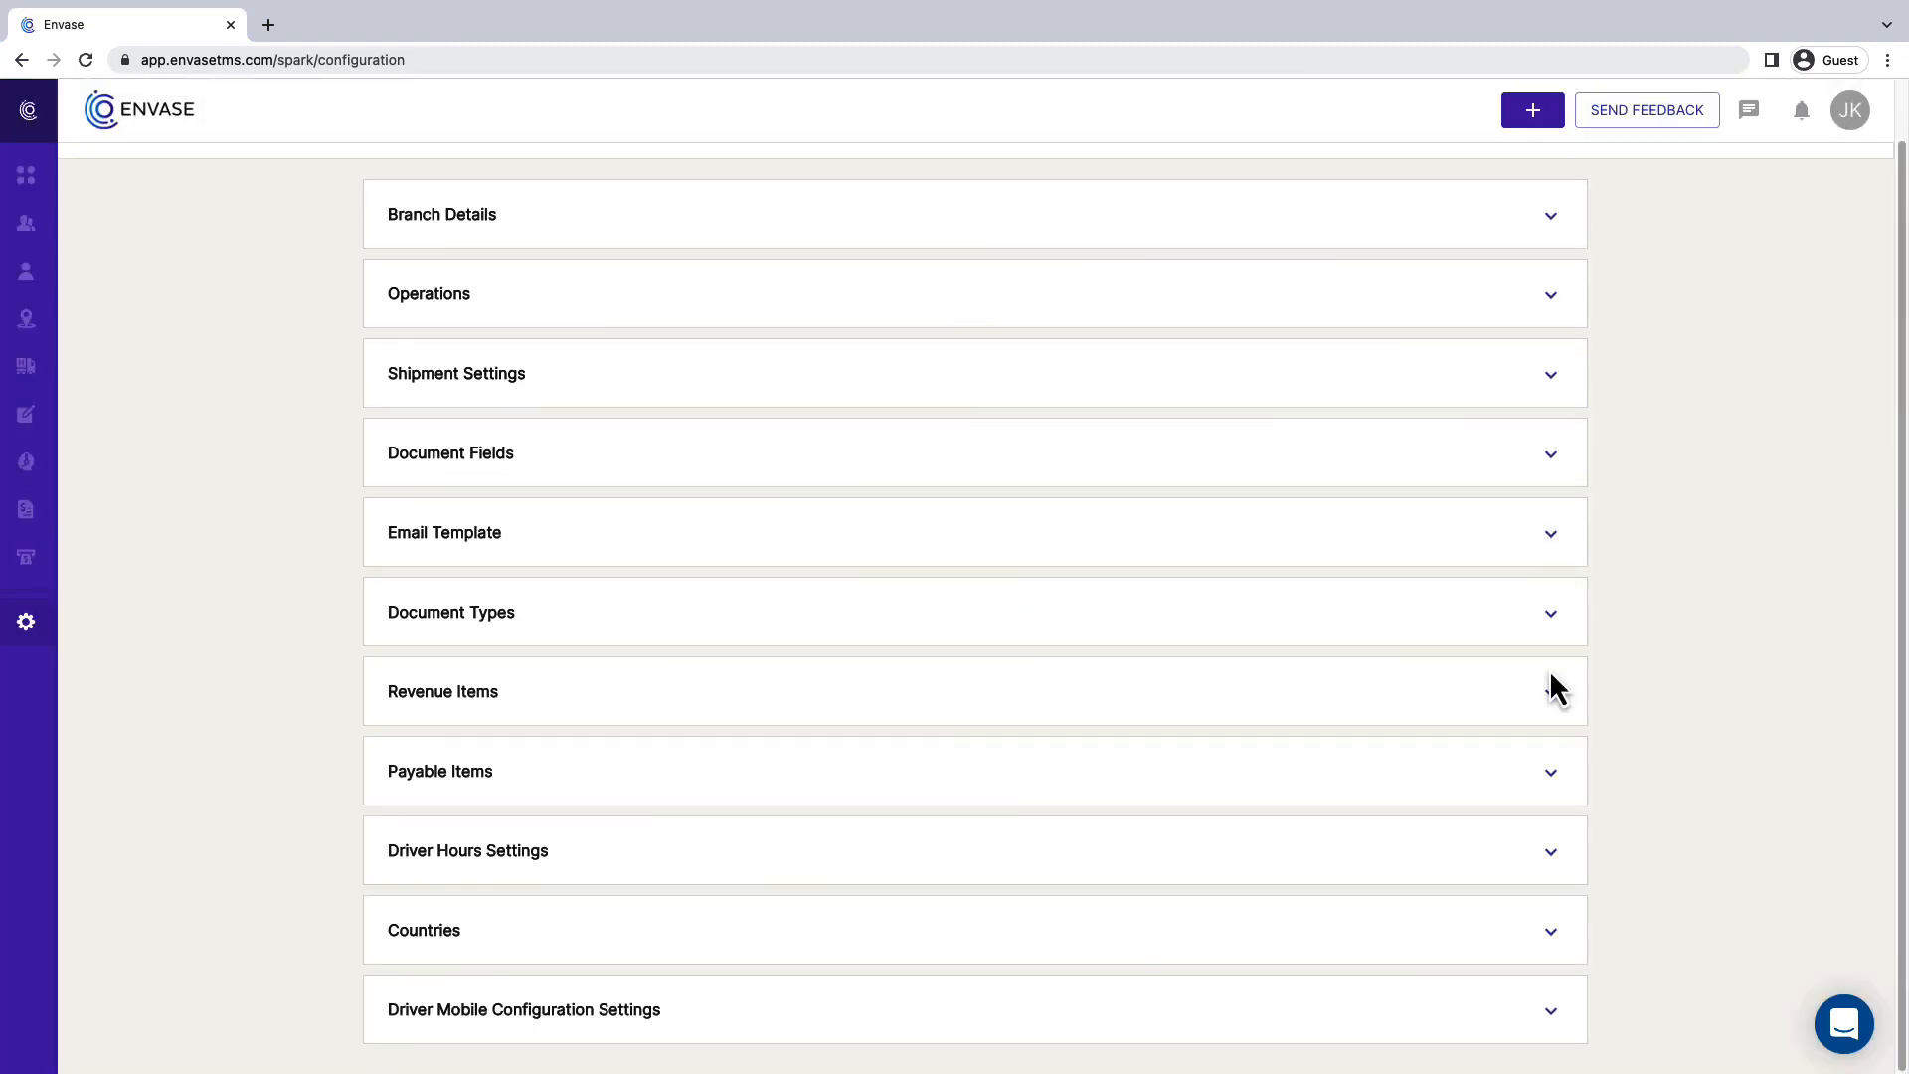
- Review the driver mobile configuration settings for company drivers and owner operators
click(1551, 1009)
scroll(1559, 1022, down, 5)
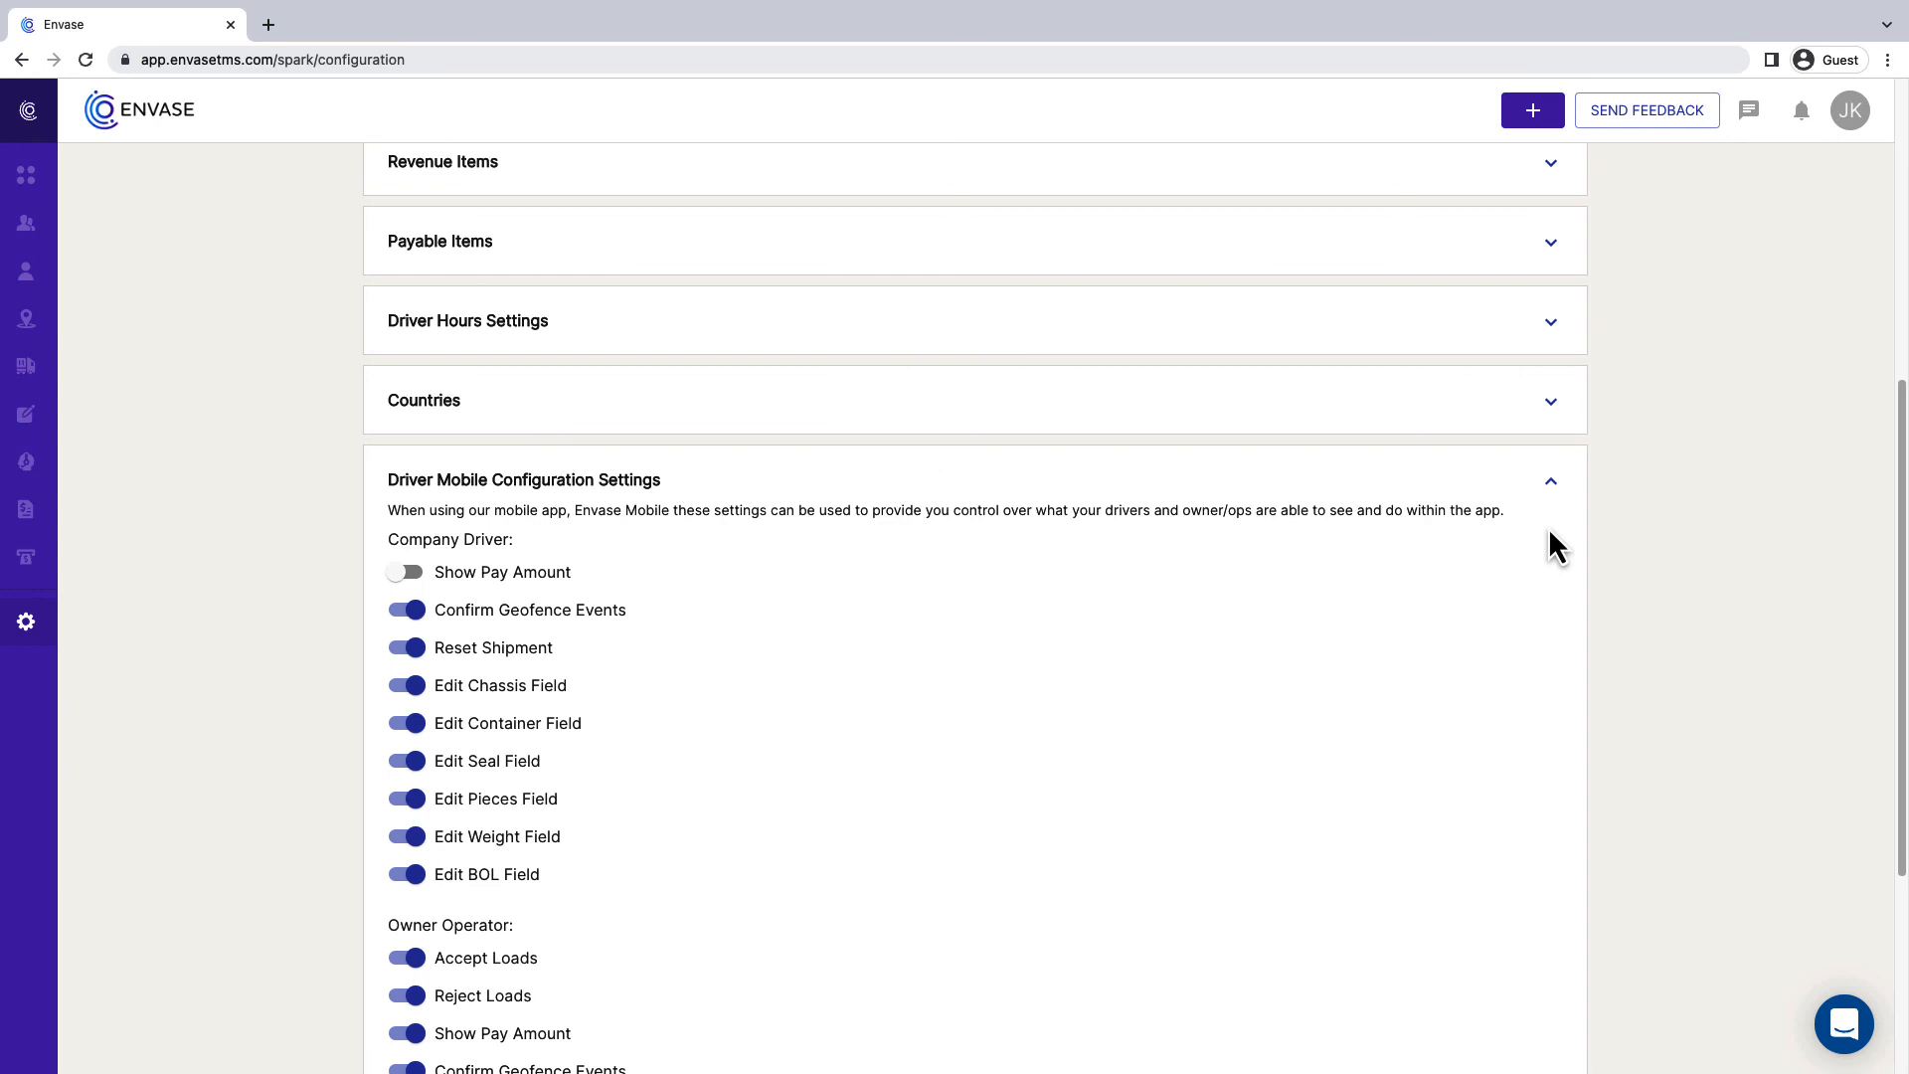
scroll(1550, 533, down, 2)
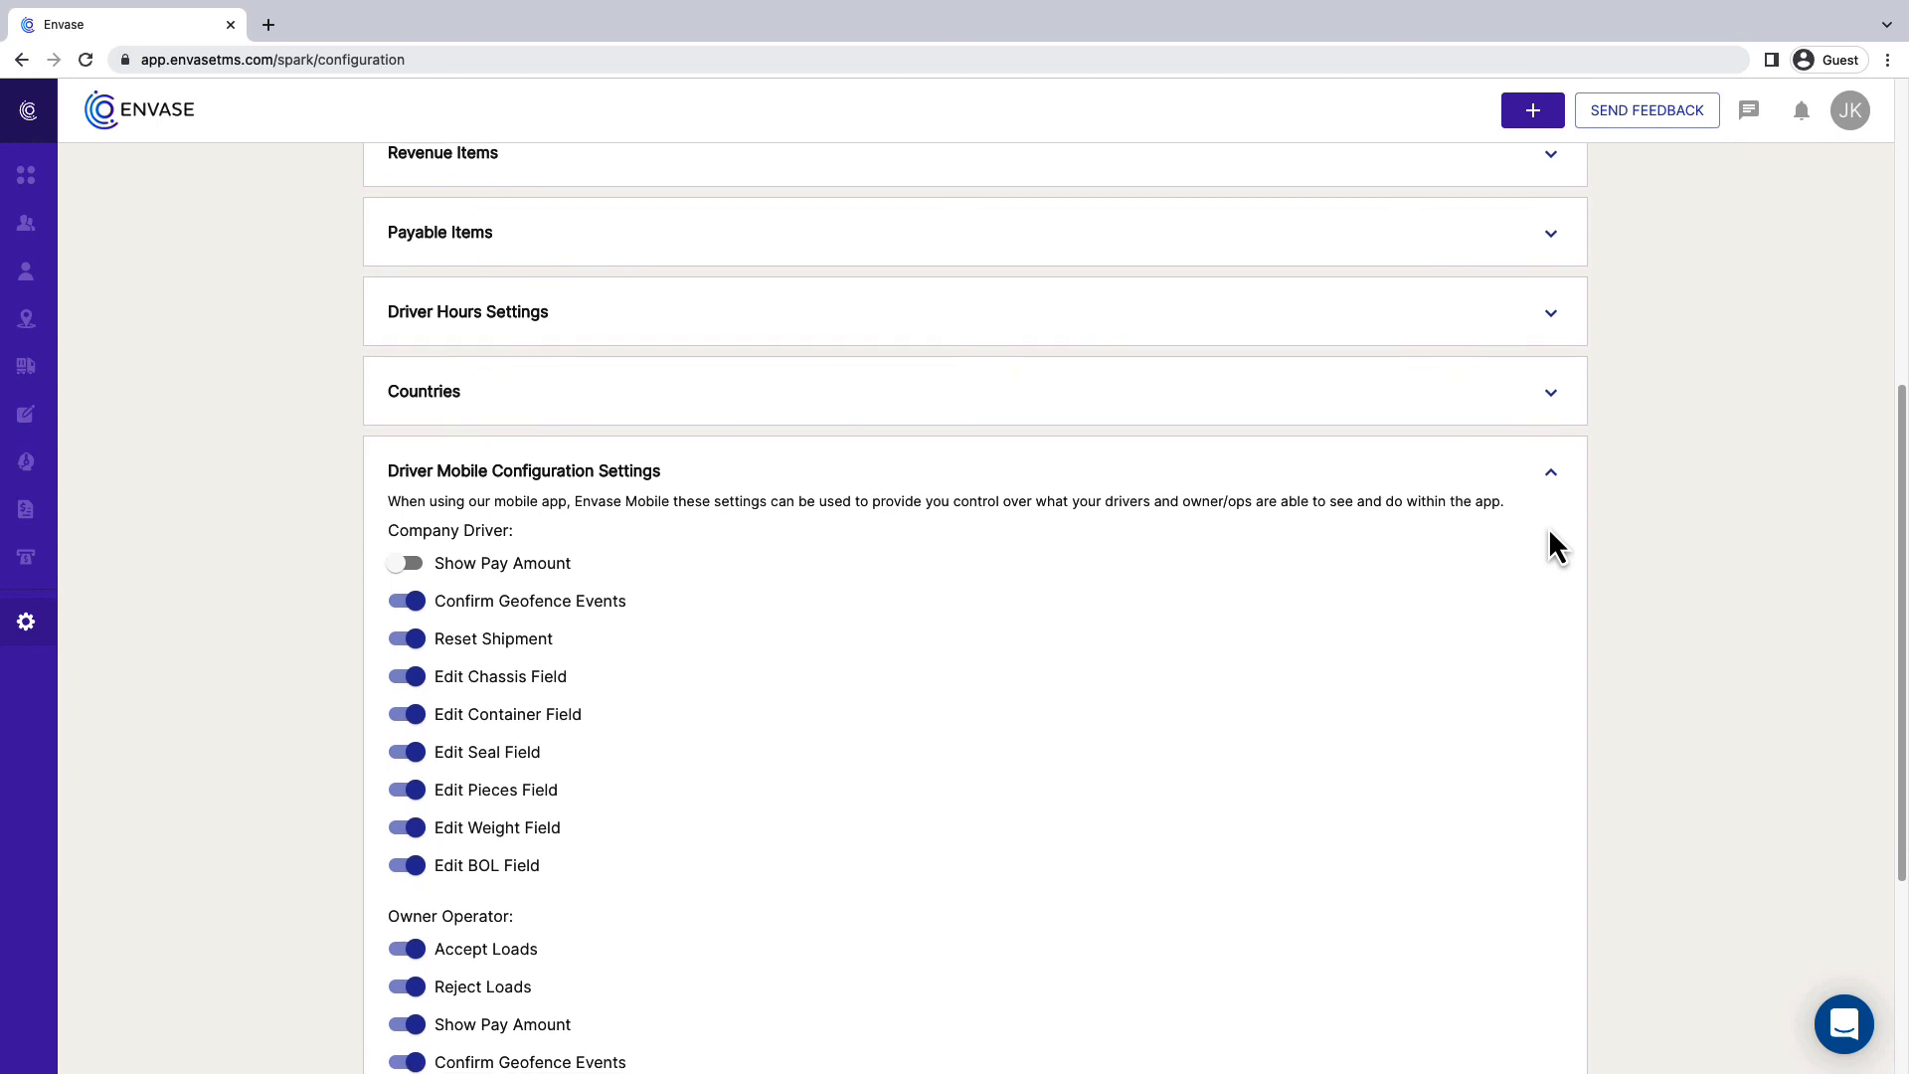
scroll(1556, 547, down, 2)
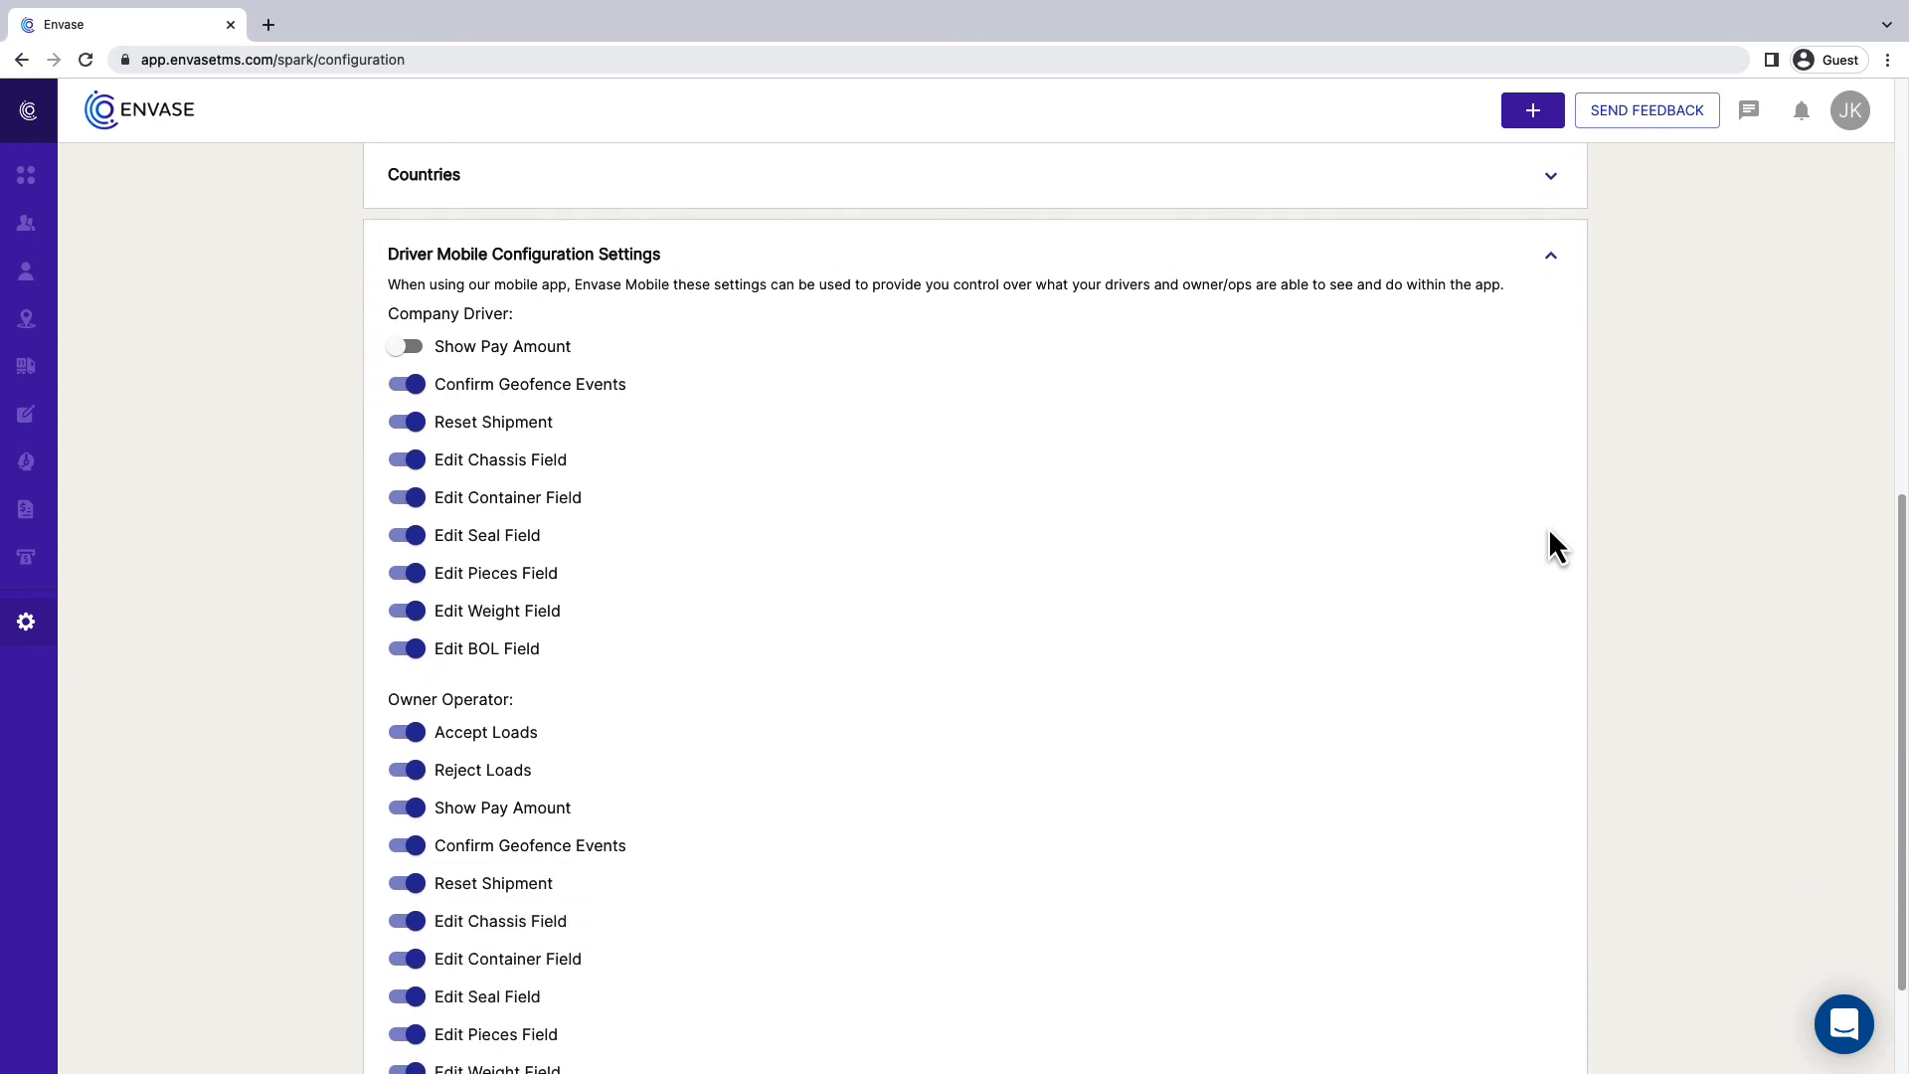